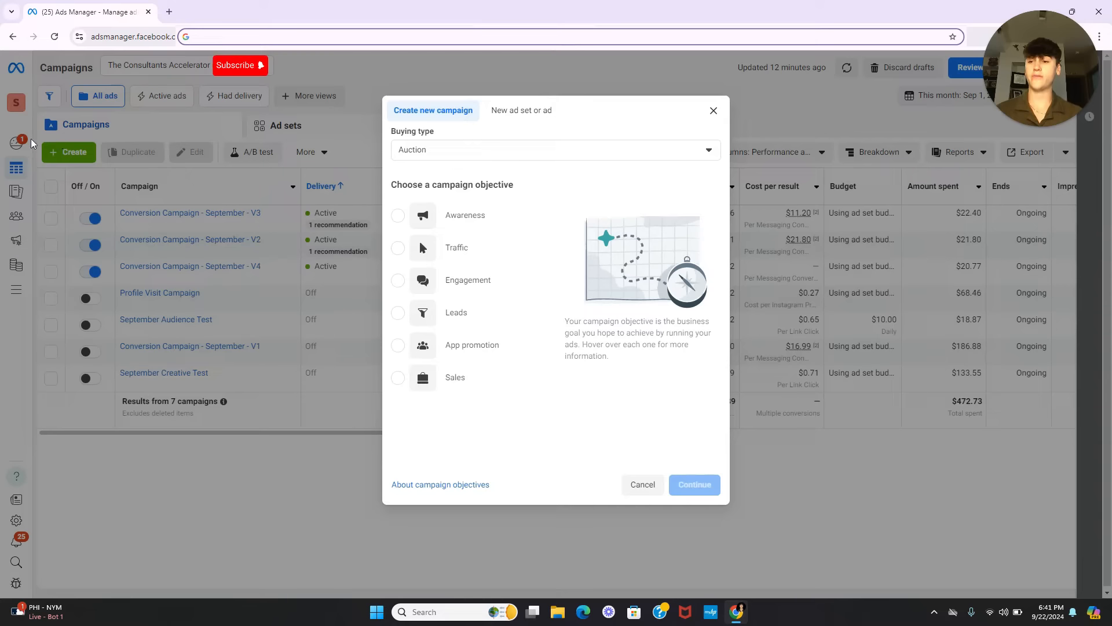
Step: Create a new campaign with the Traffic objective, using the manual traffic campaign setup
{"action": "mouse_move", "coordinate": [513, 265]}
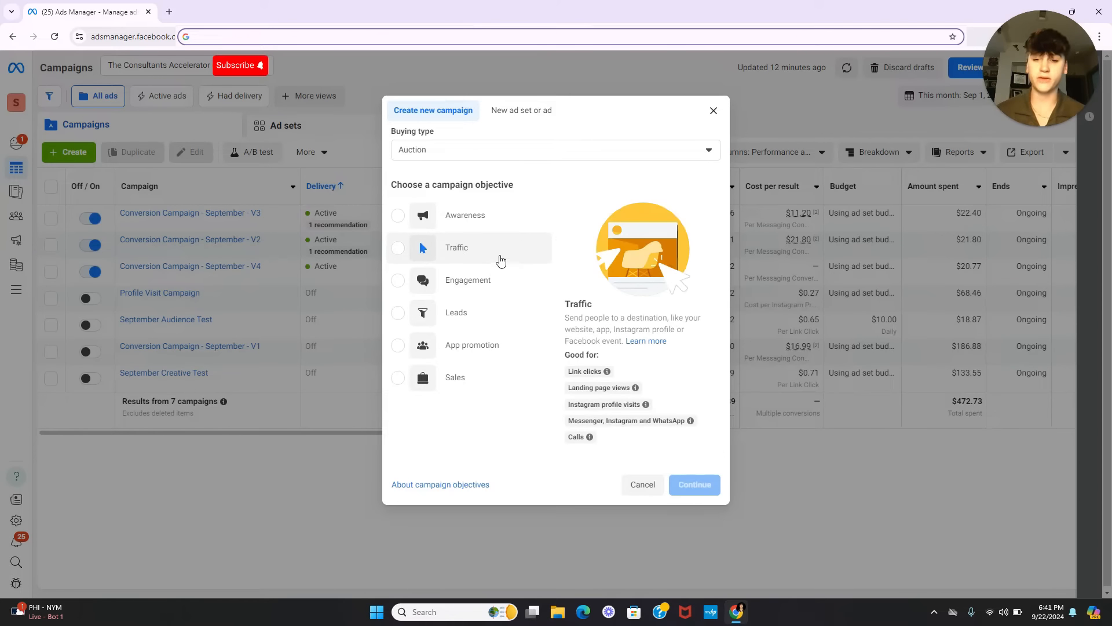
{"action": "left_click", "coordinate": [494, 249]}
{"action": "left_click", "coordinate": [695, 485]}
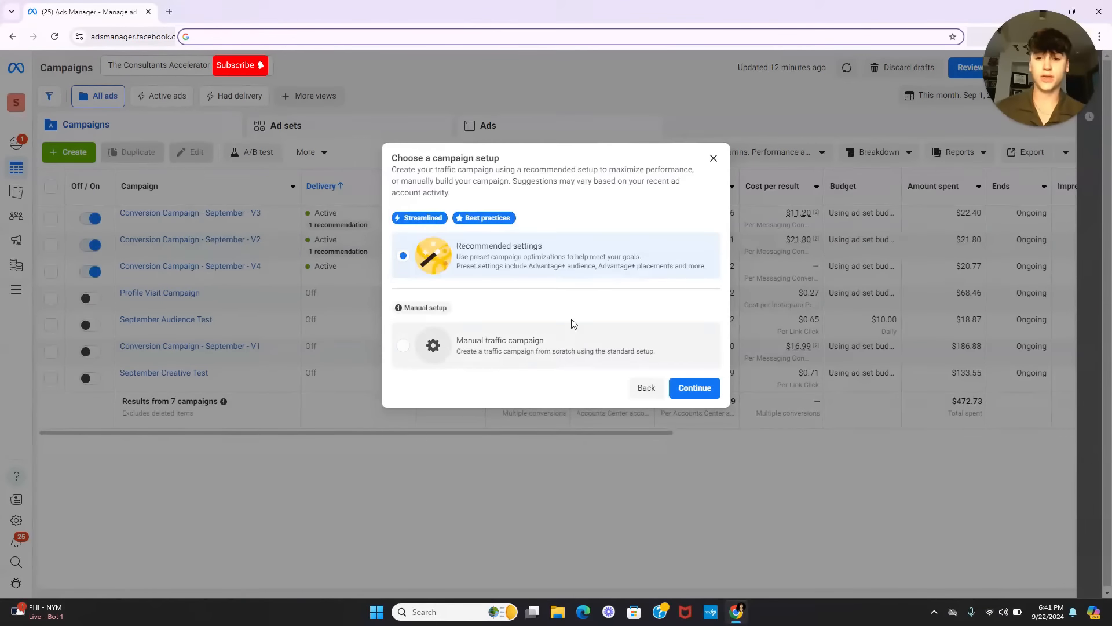
{"action": "left_click", "coordinate": [572, 354]}
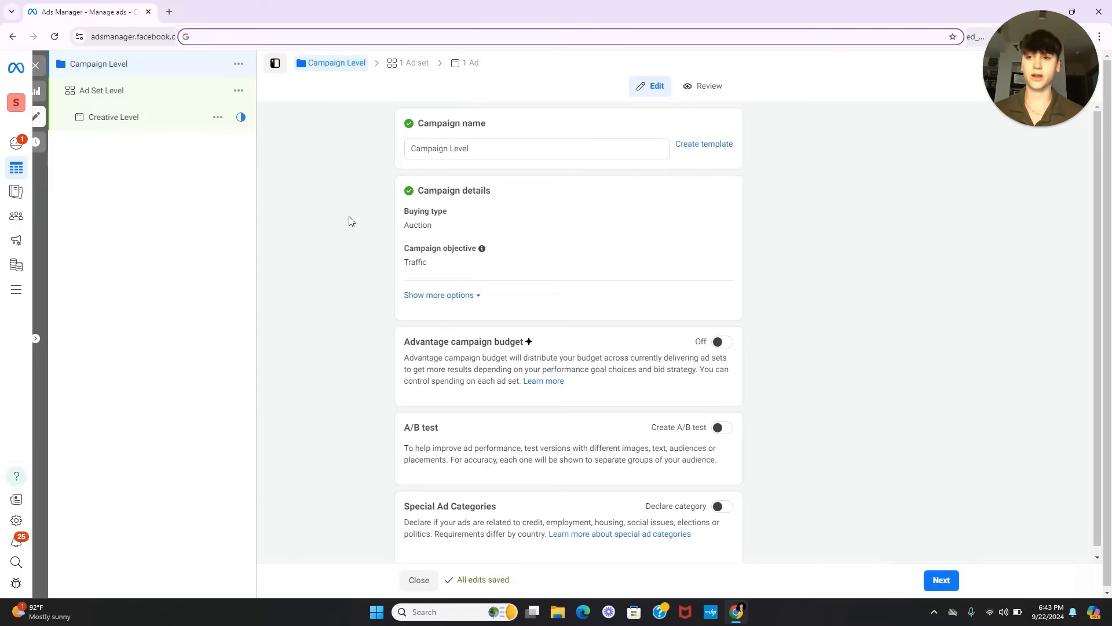
Step: Duplicate the ad set within the same campaign
{"action": "left_click", "coordinate": [184, 101]}
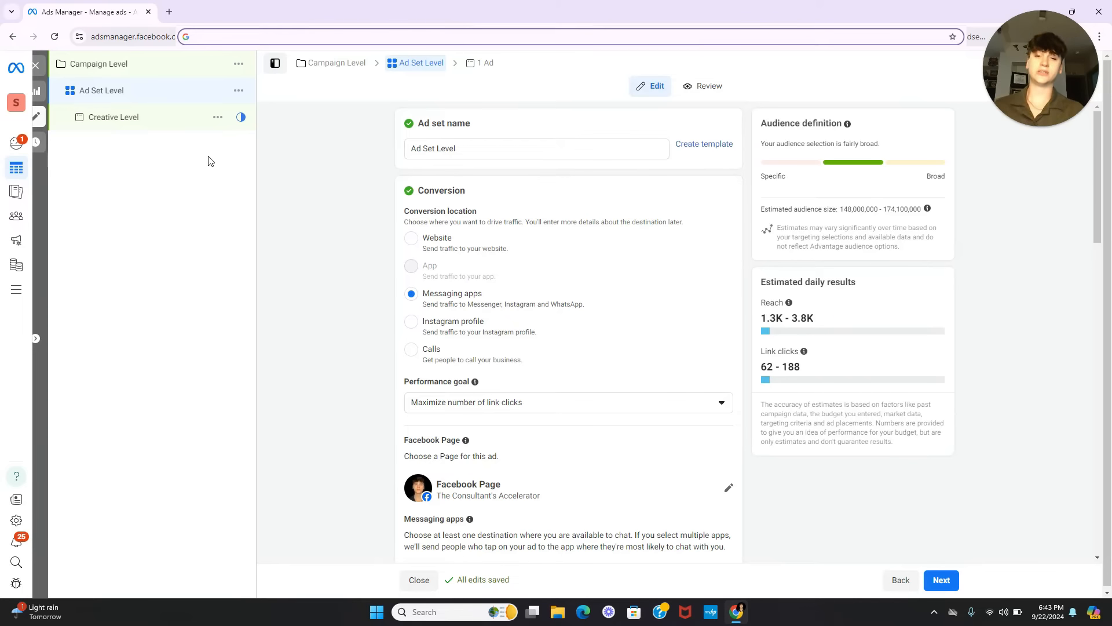
{"action": "left_click", "coordinate": [239, 91]}
{"action": "left_click", "coordinate": [274, 168]}
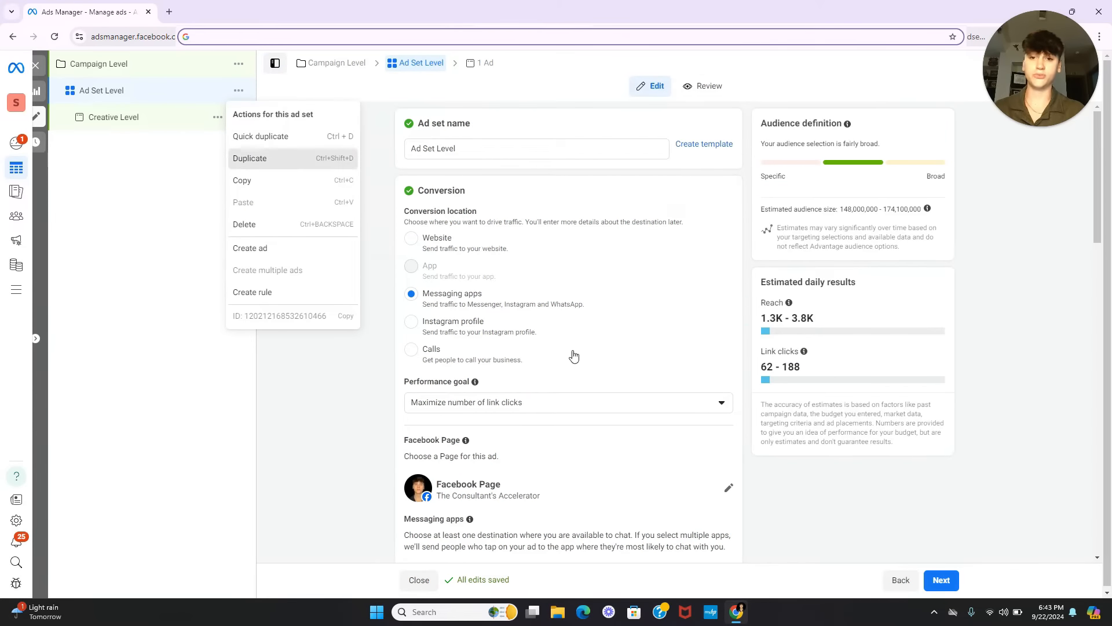
{"action": "left_click", "coordinate": [694, 527]}
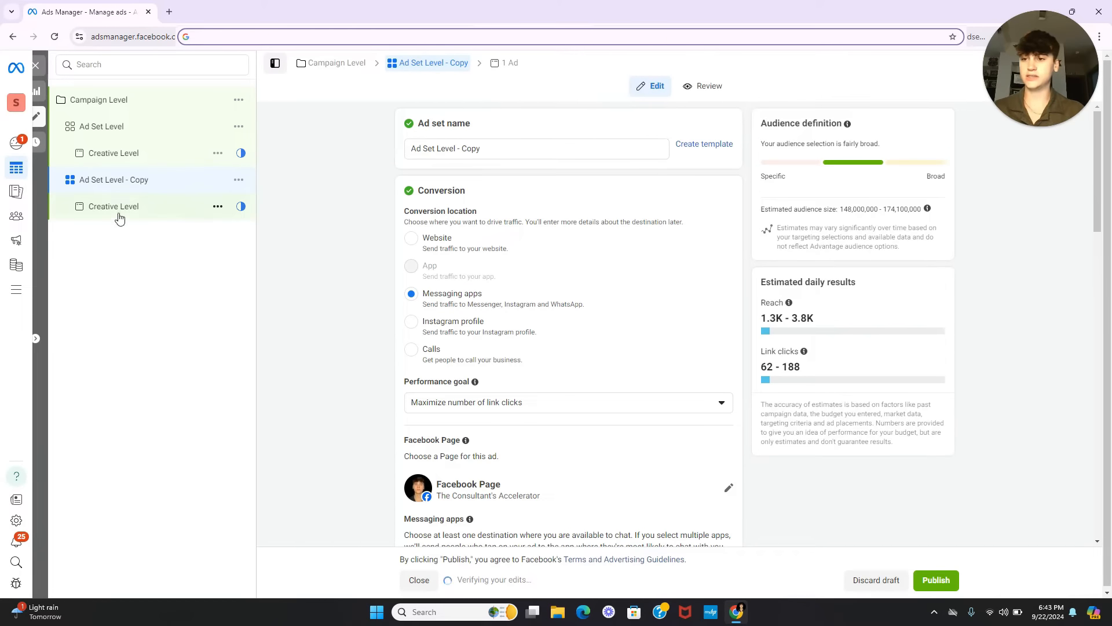
Step: Compare the original ad set with its copy and delete the copy
{"action": "left_click", "coordinate": [112, 128]}
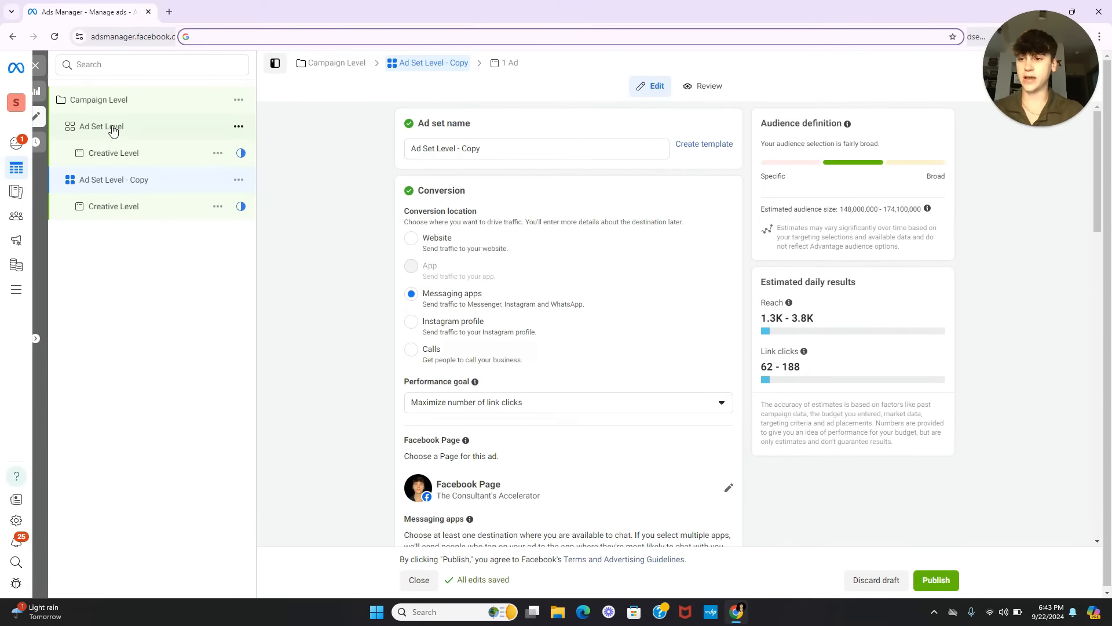
{"action": "left_click", "coordinate": [129, 184]}
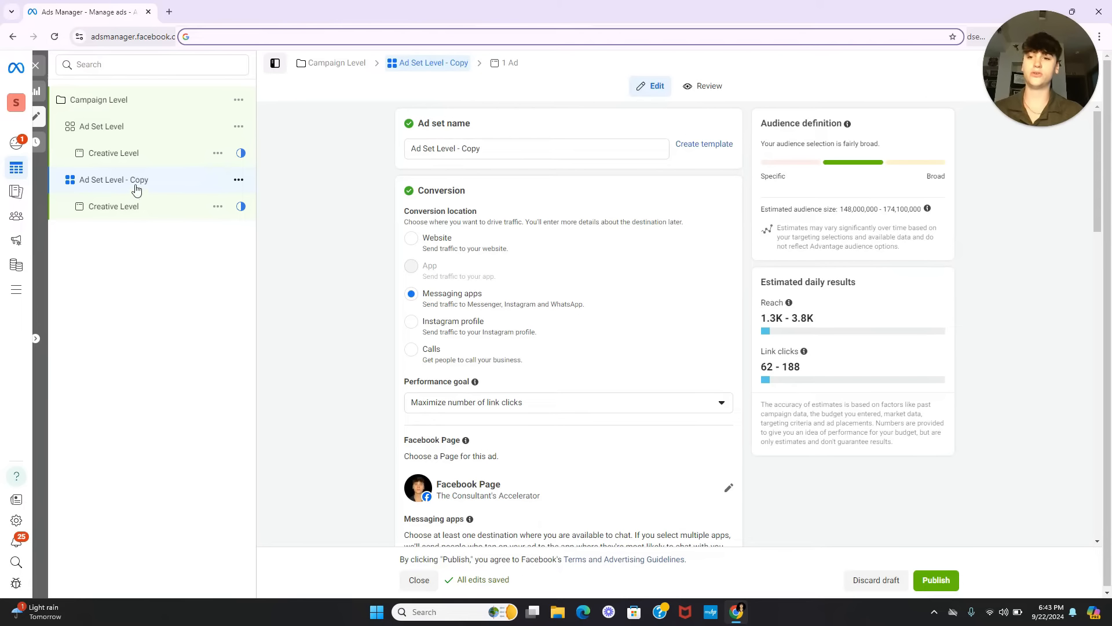
{"action": "left_click", "coordinate": [146, 130]}
{"action": "left_click", "coordinate": [142, 183]}
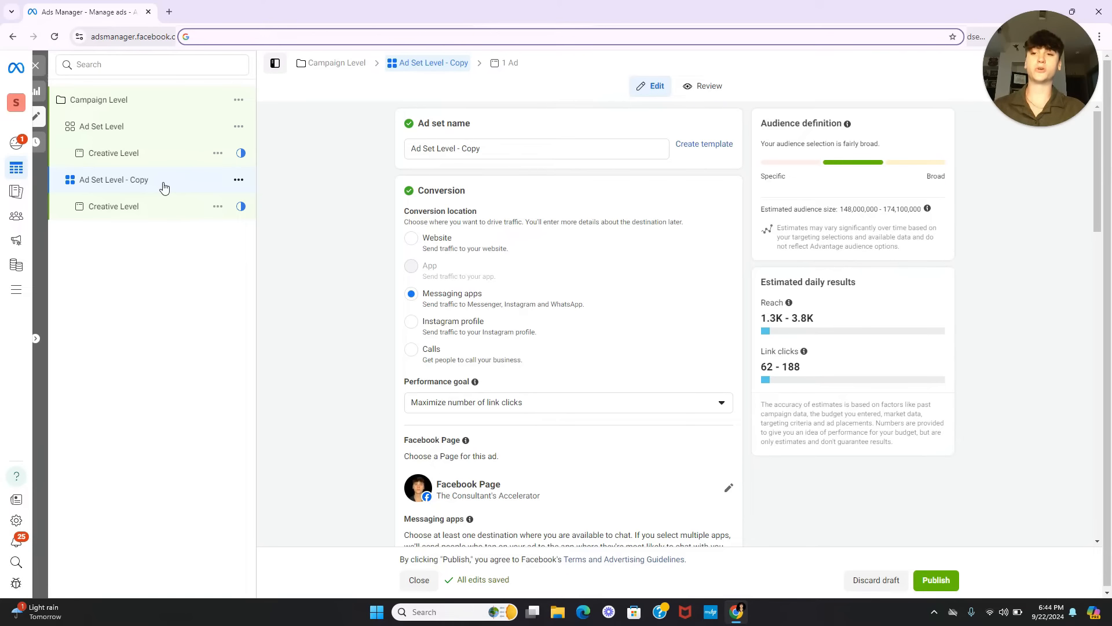
{"action": "left_click", "coordinate": [238, 181]}
{"action": "left_click", "coordinate": [249, 313]}
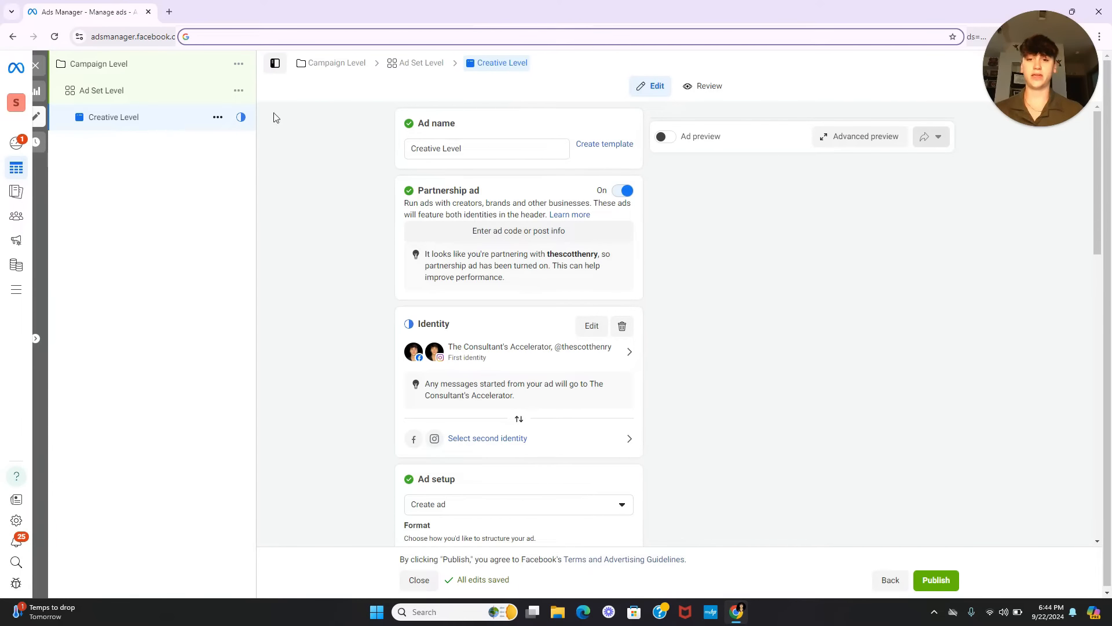
Step: Review the ad's creative options and the campaign's objective, Advantage campaign budget and A/B test settings
{"action": "scroll", "coordinate": [377, 307], "scroll_direction": "down", "scroll_amount": 4}
{"action": "scroll", "coordinate": [379, 312], "scroll_direction": "down", "scroll_amount": 6}
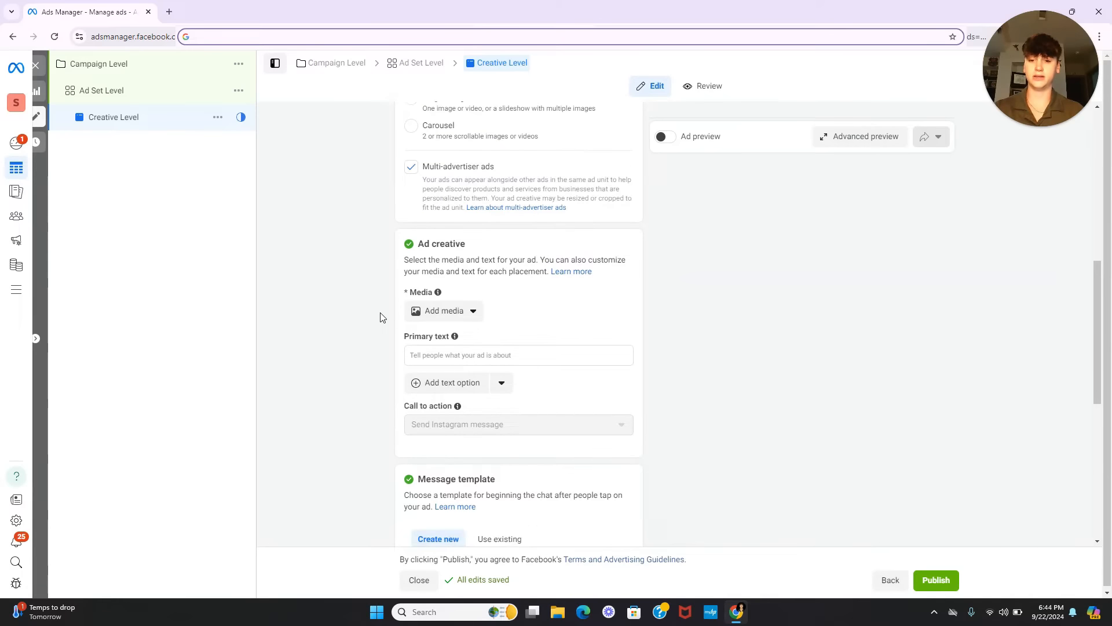
{"action": "scroll", "coordinate": [344, 260], "scroll_direction": "up", "scroll_amount": 10}
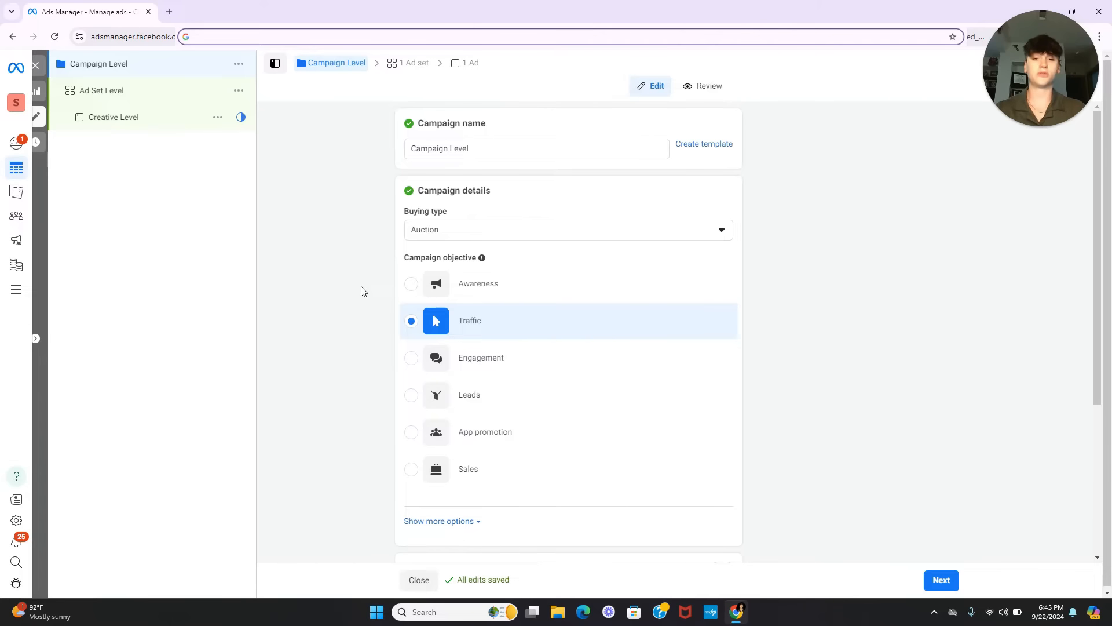
{"action": "scroll", "coordinate": [363, 291], "scroll_direction": "down", "scroll_amount": 4}
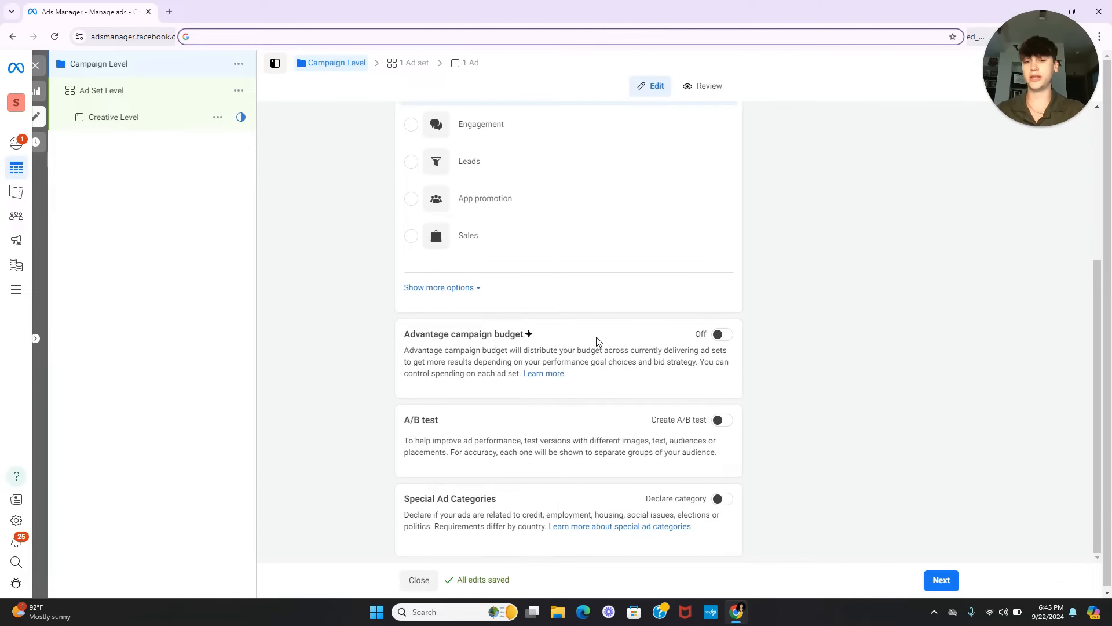
{"action": "left_click", "coordinate": [118, 92]}
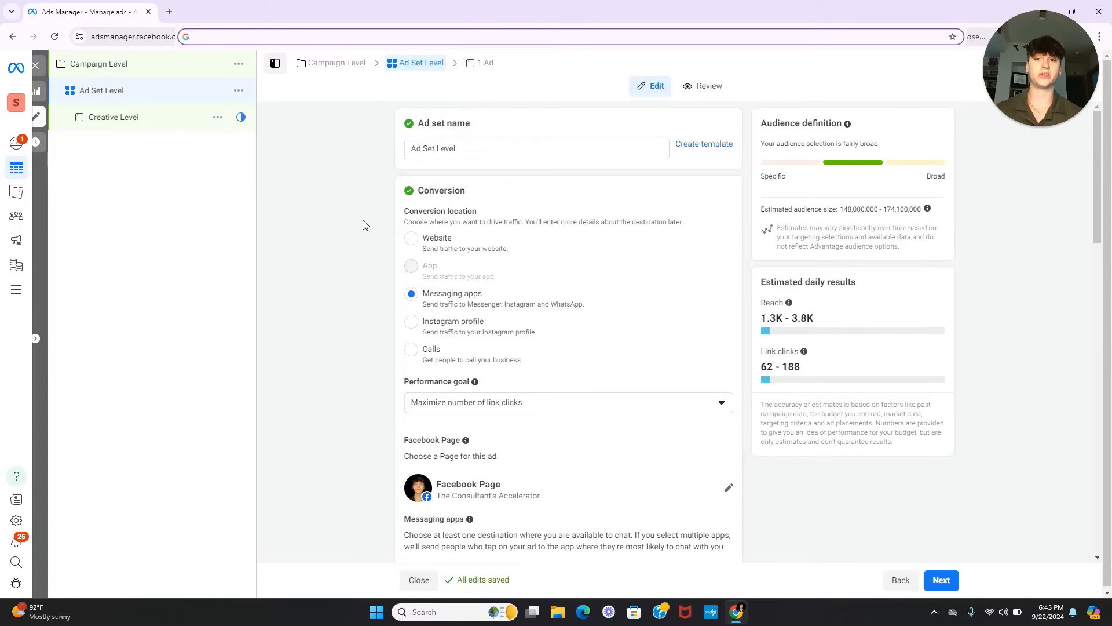
{"action": "left_click", "coordinate": [145, 65]}
{"action": "scroll", "coordinate": [369, 340], "scroll_direction": "down", "scroll_amount": 4}
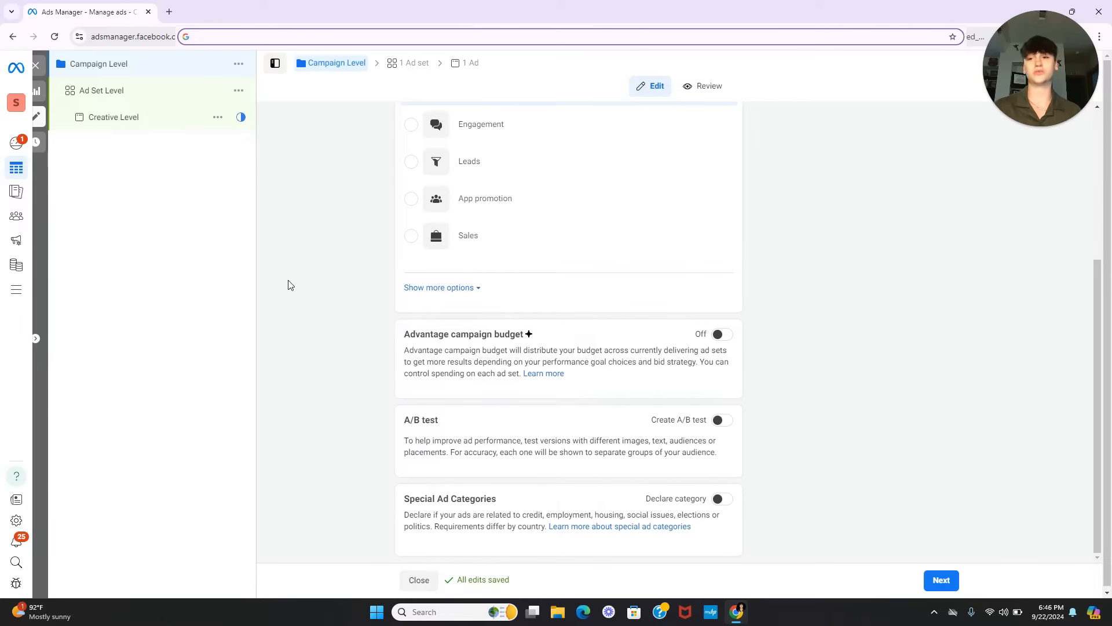
Step: Set the ad set's conversion location to Instagram profile
{"action": "left_click", "coordinate": [169, 91]}
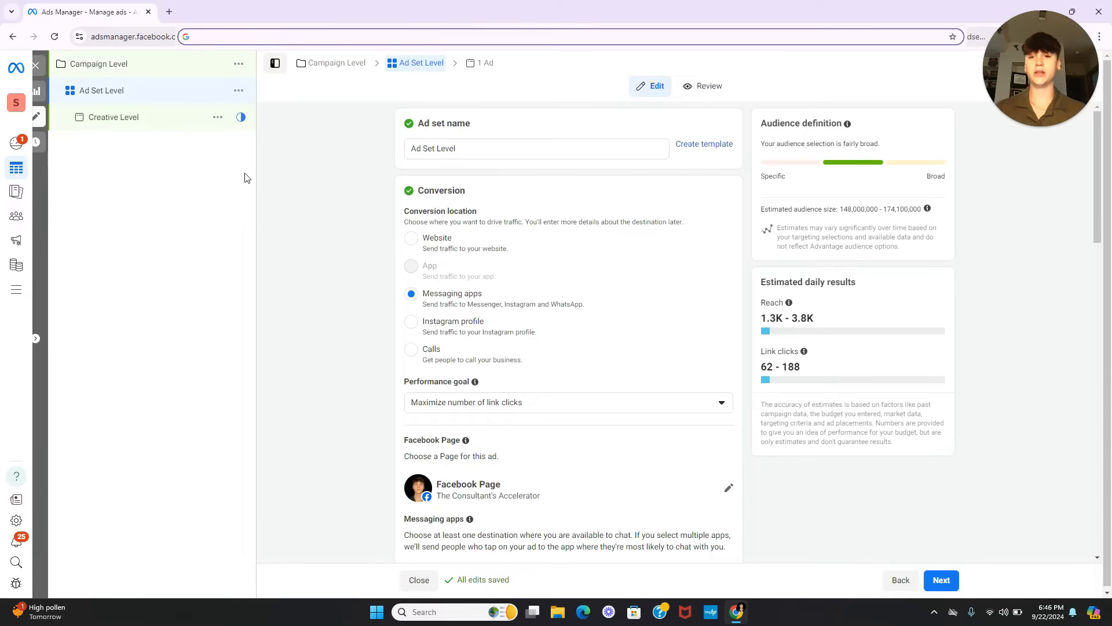
{"action": "left_click", "coordinate": [455, 326]}
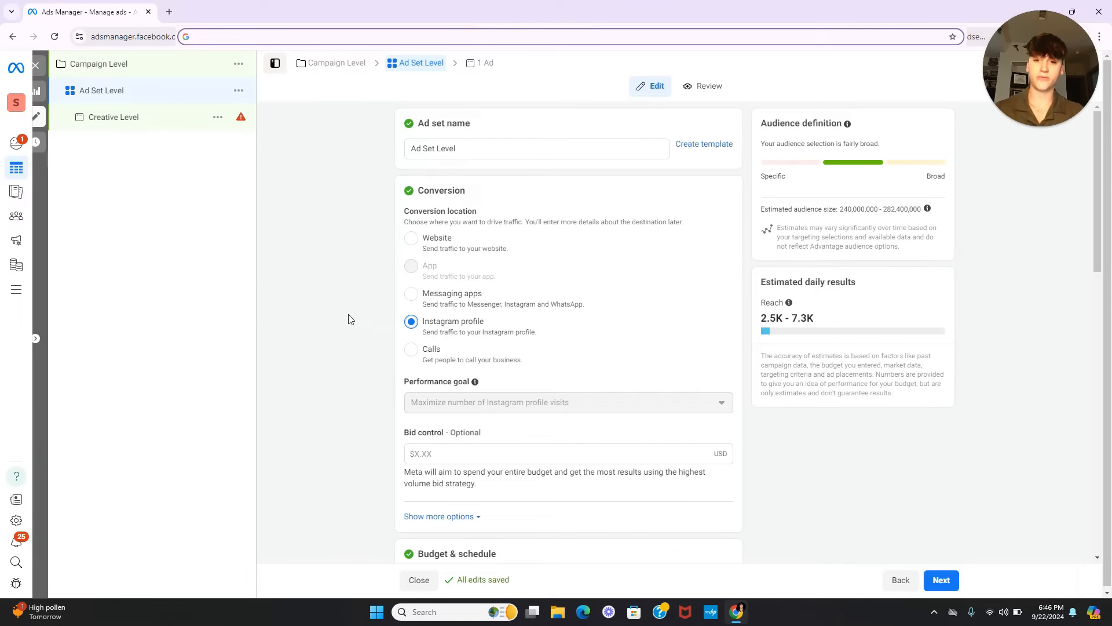
Step: Set the ad set's daily budget to $10
{"action": "scroll", "coordinate": [355, 316], "scroll_direction": "down", "scroll_amount": 3}
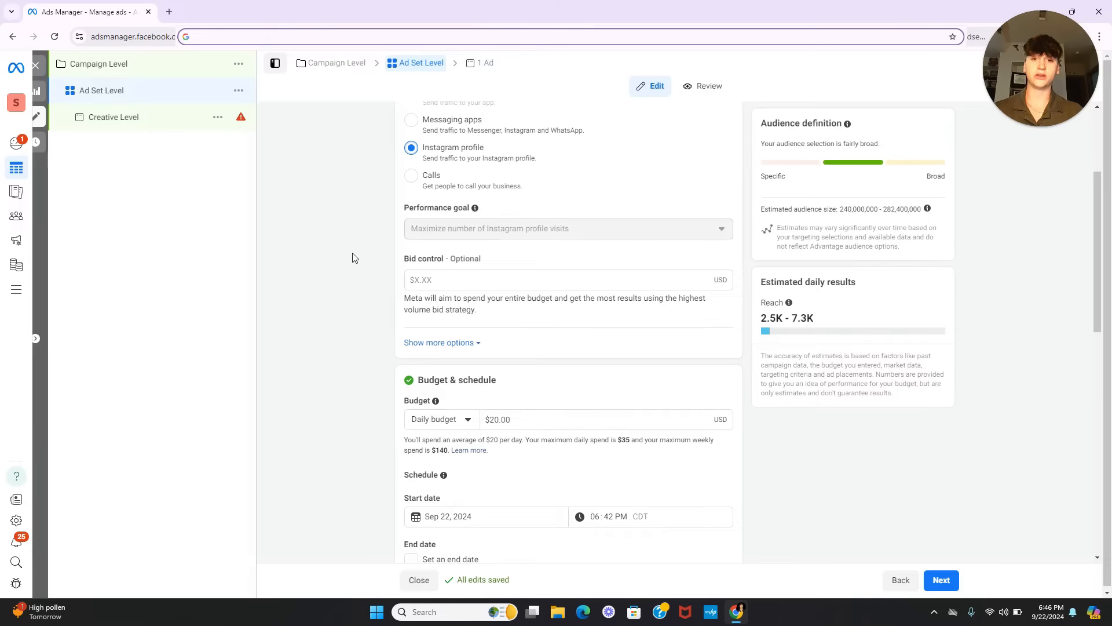
{"action": "scroll", "coordinate": [354, 258], "scroll_direction": "down", "scroll_amount": 2}
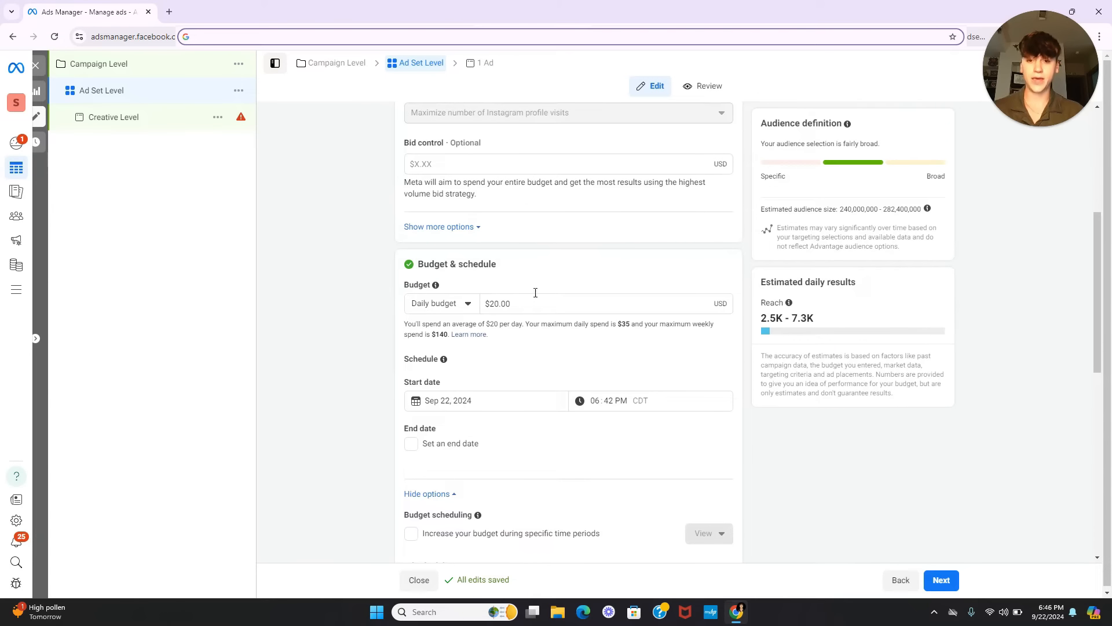
{"action": "left_click", "coordinate": [533, 301]}
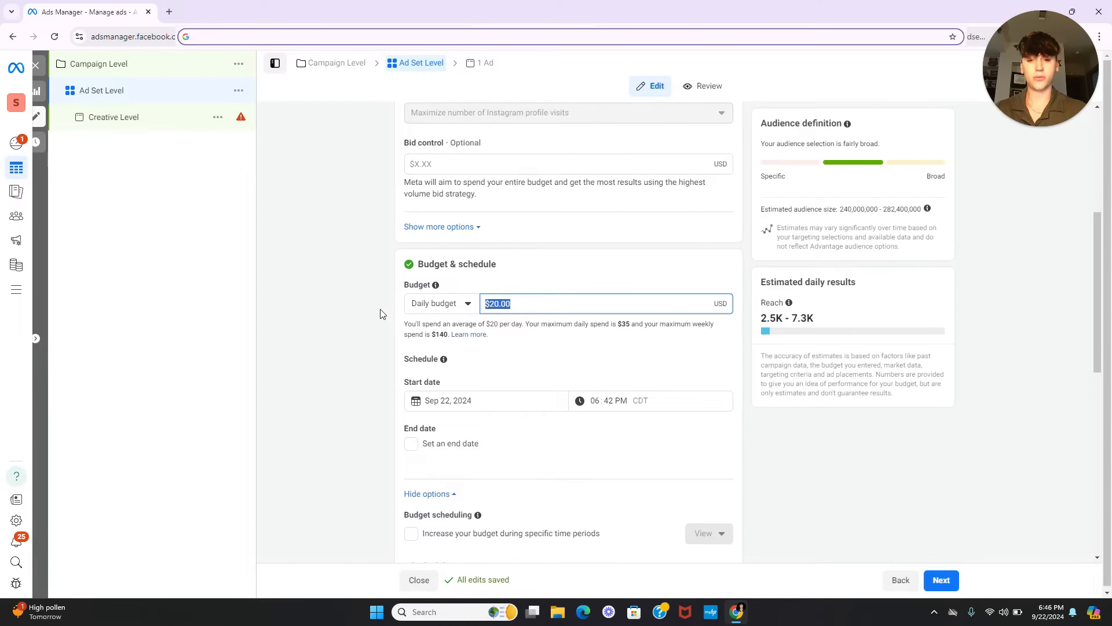
{"action": "key", "text": "Right"}
{"action": "key", "text": "Num_Lock"}
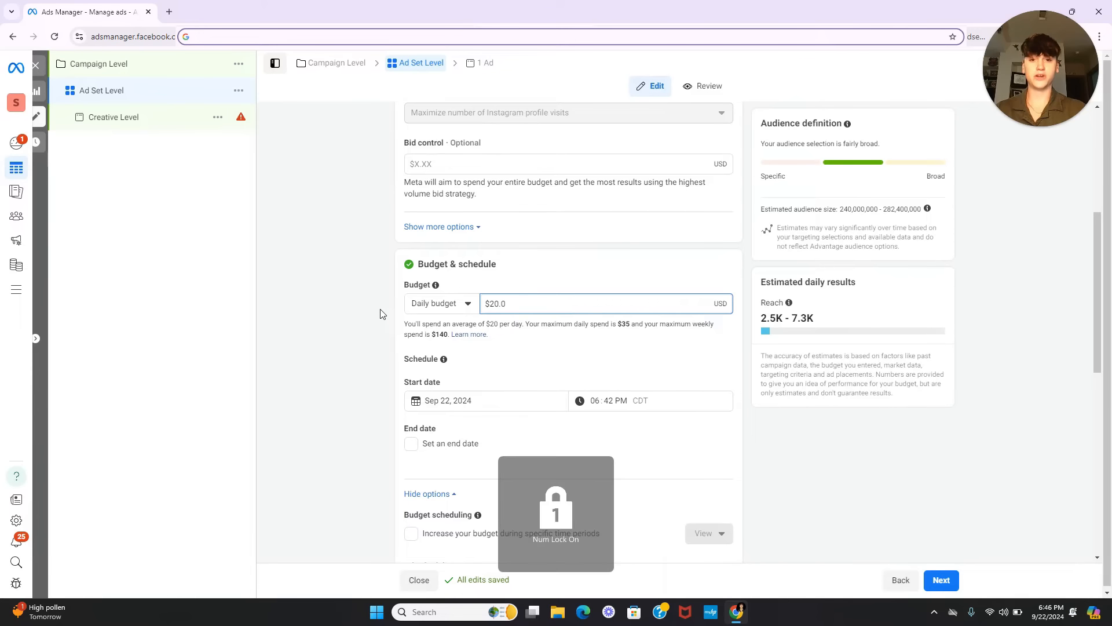
{"action": "key", "text": "BackSpace"}
{"action": "key", "text": "BackSpace"}
{"action": "key", "text": "BackSpace"}
{"action": "key", "text": "BackSpace"}
{"action": "key", "text": "BackSpace"}
{"action": "type", "text": "10"}
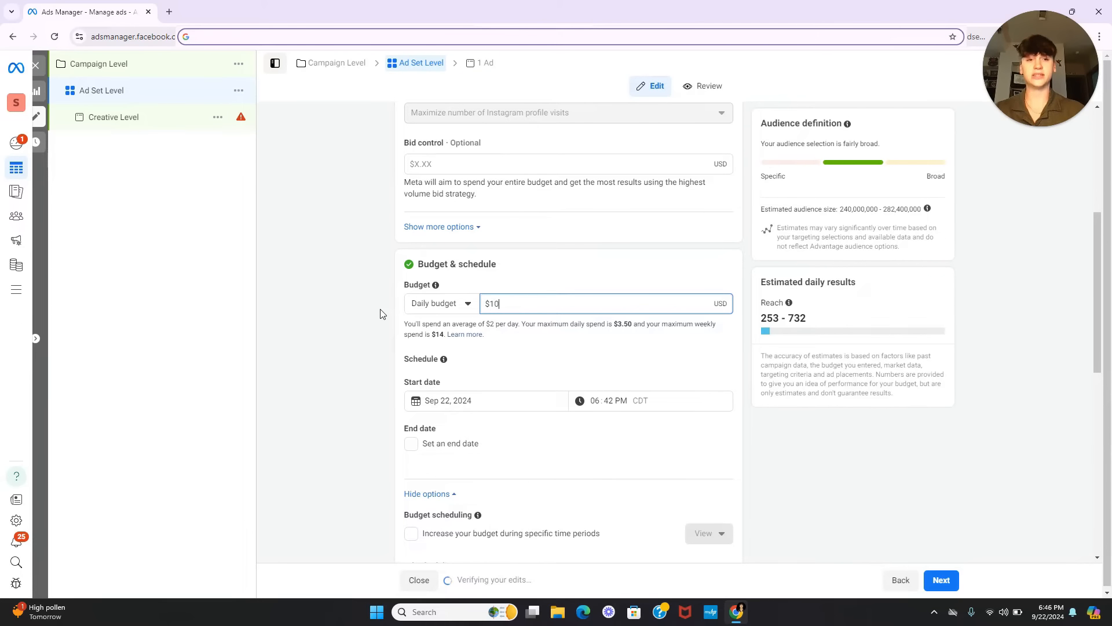
{"action": "left_click", "coordinate": [374, 312]}
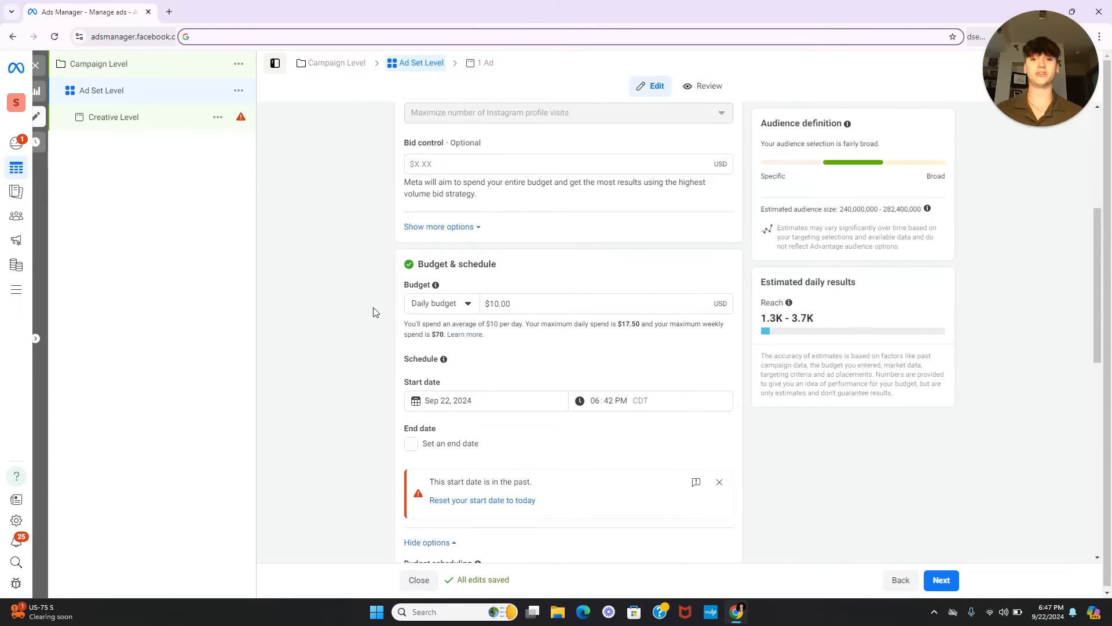
Step: Switch the ad set's targeting from Advantage+ audience to the original audience options
{"action": "scroll", "coordinate": [338, 191], "scroll_direction": "down", "scroll_amount": 10}
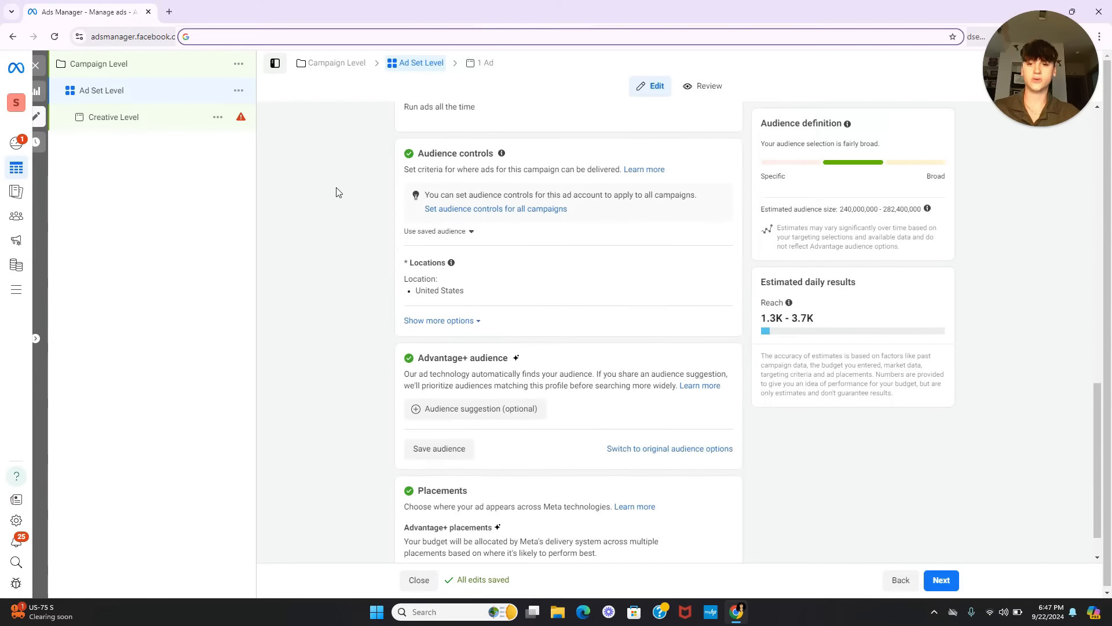
{"action": "left_click_drag", "start_coordinate": [424, 154], "coordinate": [568, 169]}
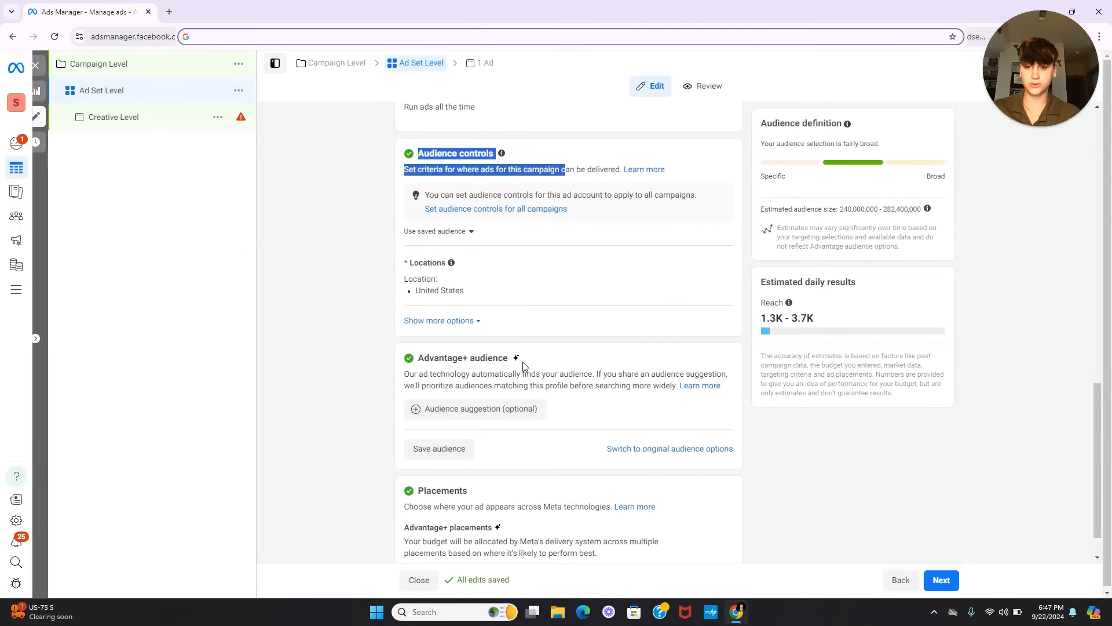
{"action": "left_click_drag", "start_coordinate": [510, 358], "coordinate": [399, 359]}
{"action": "left_click", "coordinate": [359, 284]}
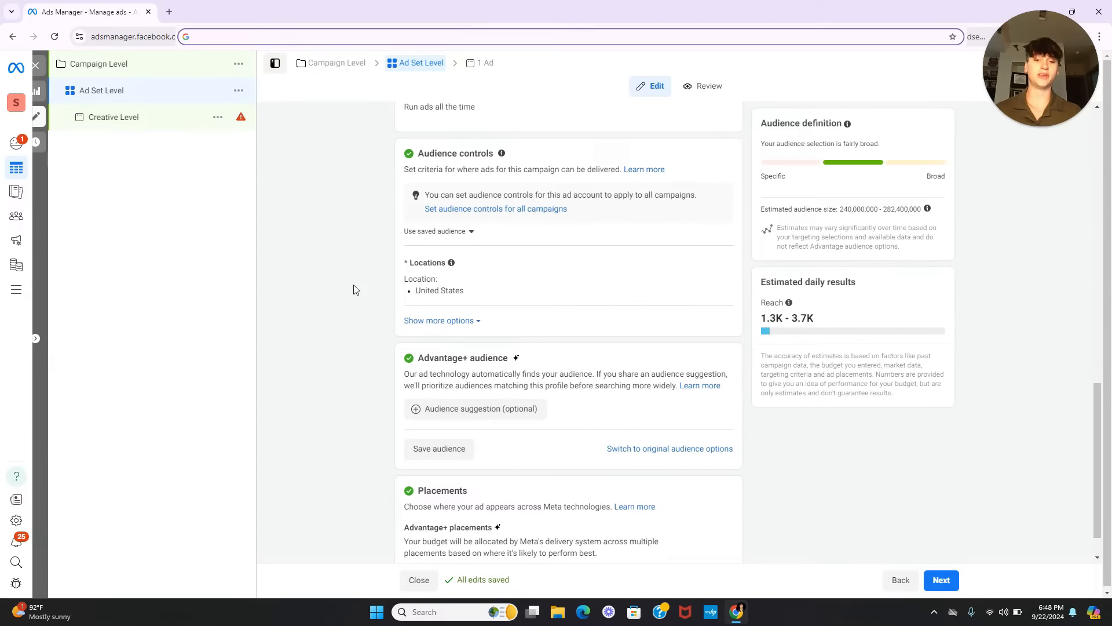
{"action": "left_click", "coordinate": [702, 454]}
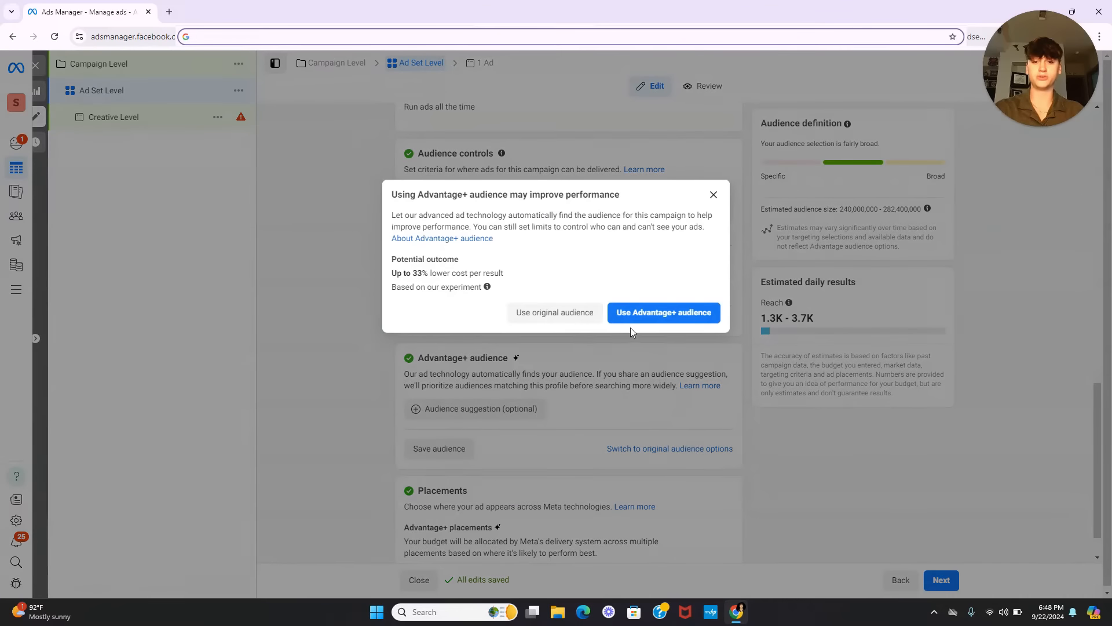
{"action": "left_click", "coordinate": [557, 313]}
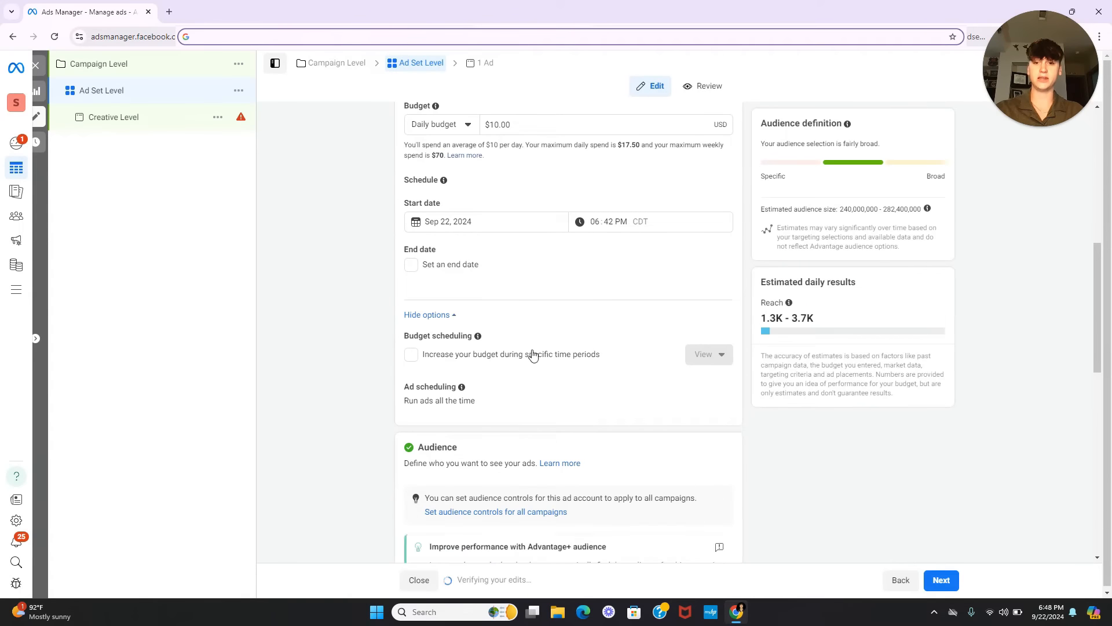
Step: Add Canada alongside the United States in the ad set's targeted audience locations
{"action": "scroll", "coordinate": [534, 348], "scroll_direction": "down", "scroll_amount": 15}
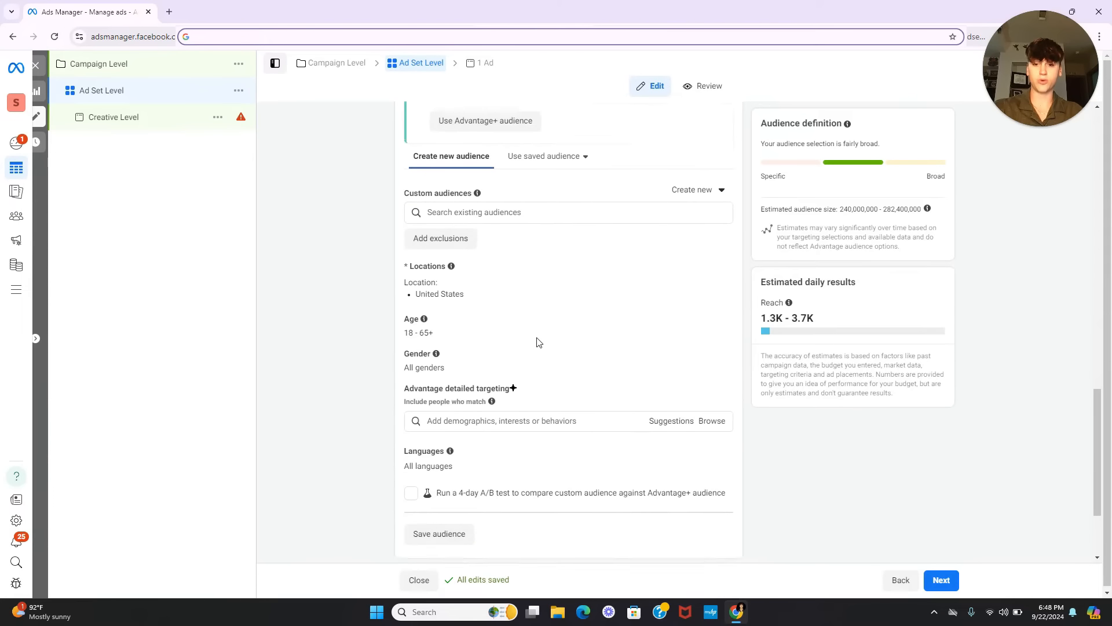
{"action": "scroll", "coordinate": [539, 341], "scroll_direction": "up", "scroll_amount": 6}
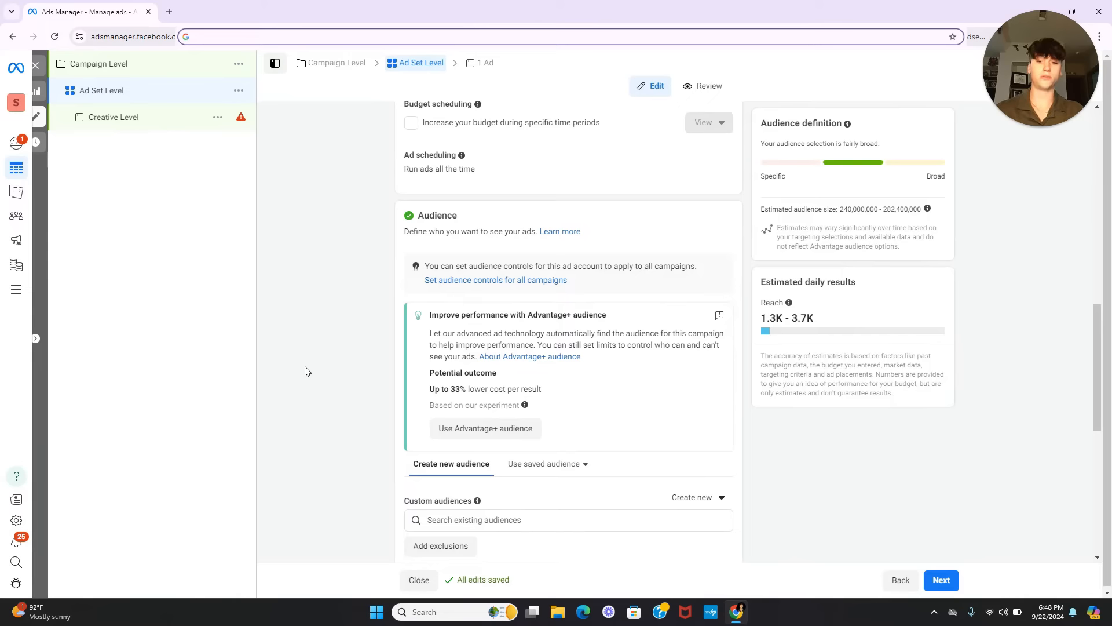
{"action": "scroll", "coordinate": [307, 371], "scroll_direction": "down", "scroll_amount": 5}
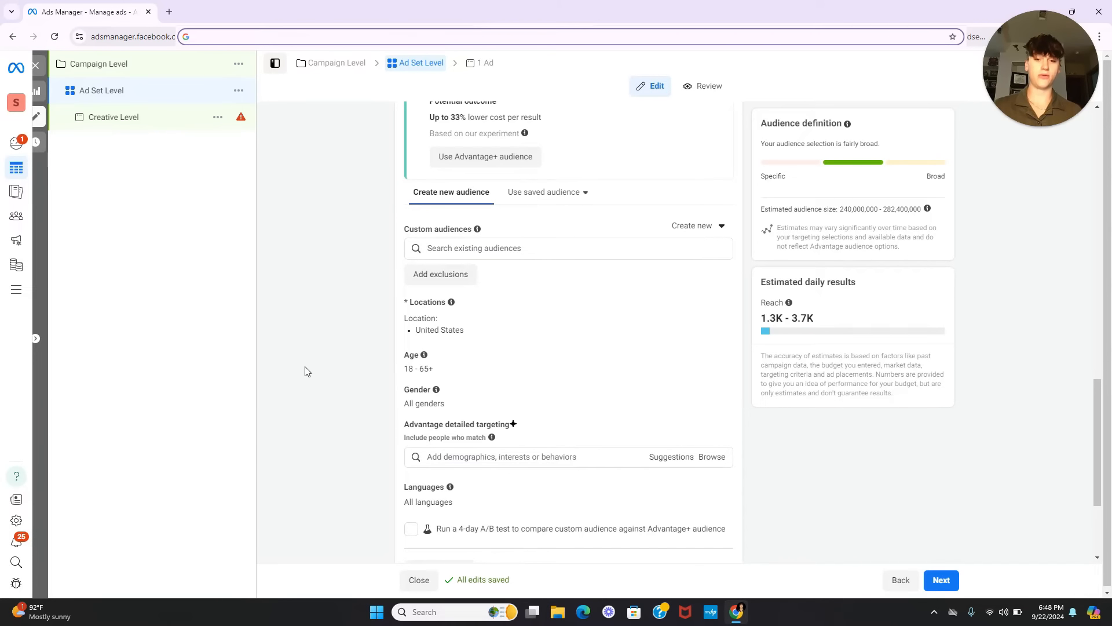
{"action": "scroll", "coordinate": [307, 371], "scroll_direction": "up", "scroll_amount": 2}
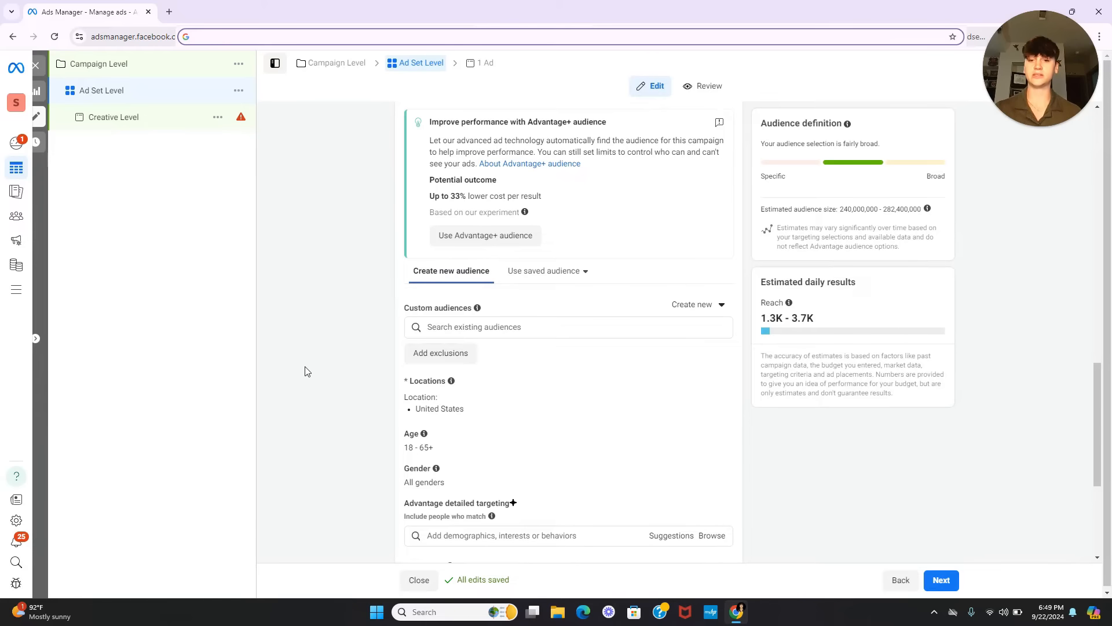
{"action": "scroll", "coordinate": [306, 371], "scroll_direction": "down", "scroll_amount": 2}
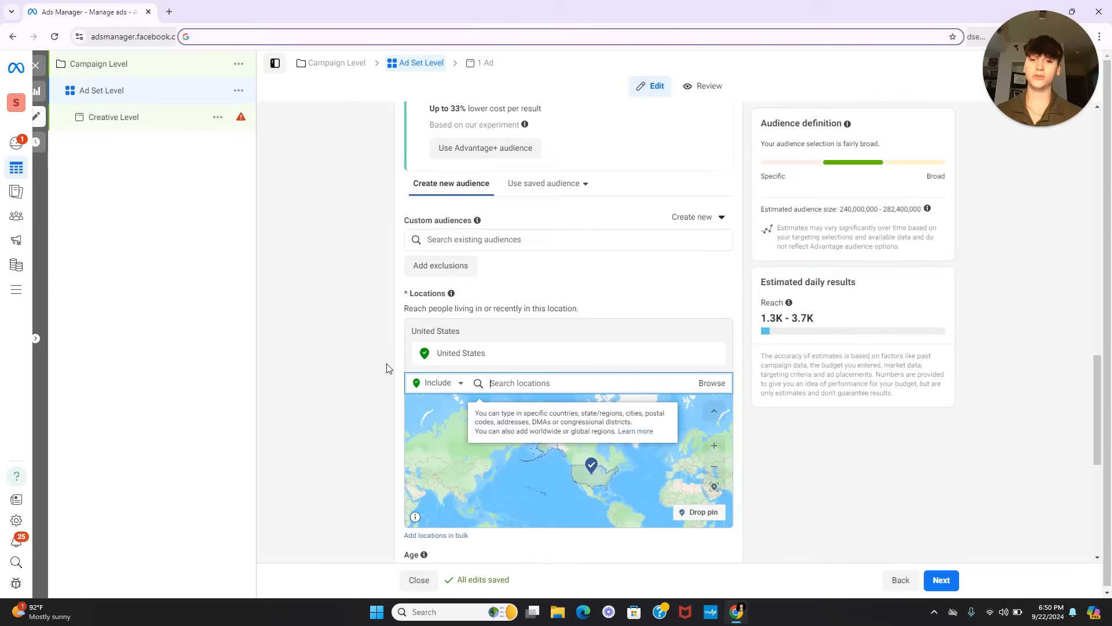
{"action": "scroll", "coordinate": [341, 398], "scroll_direction": "down", "scroll_amount": 1}
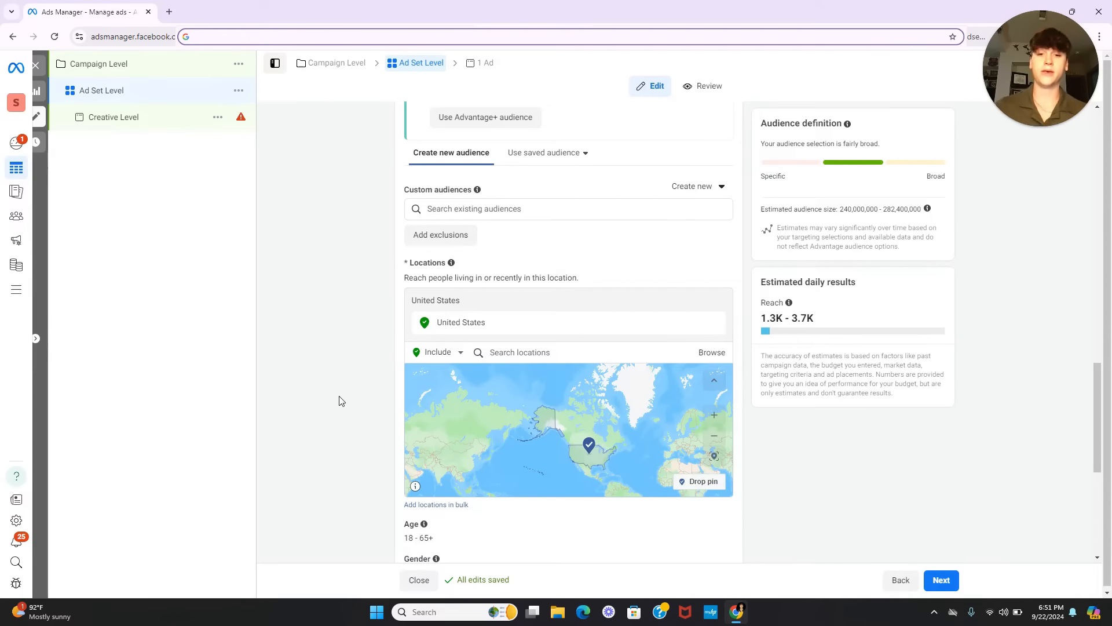
{"action": "left_click", "coordinate": [503, 354]}
{"action": "type", "text": "canda"}
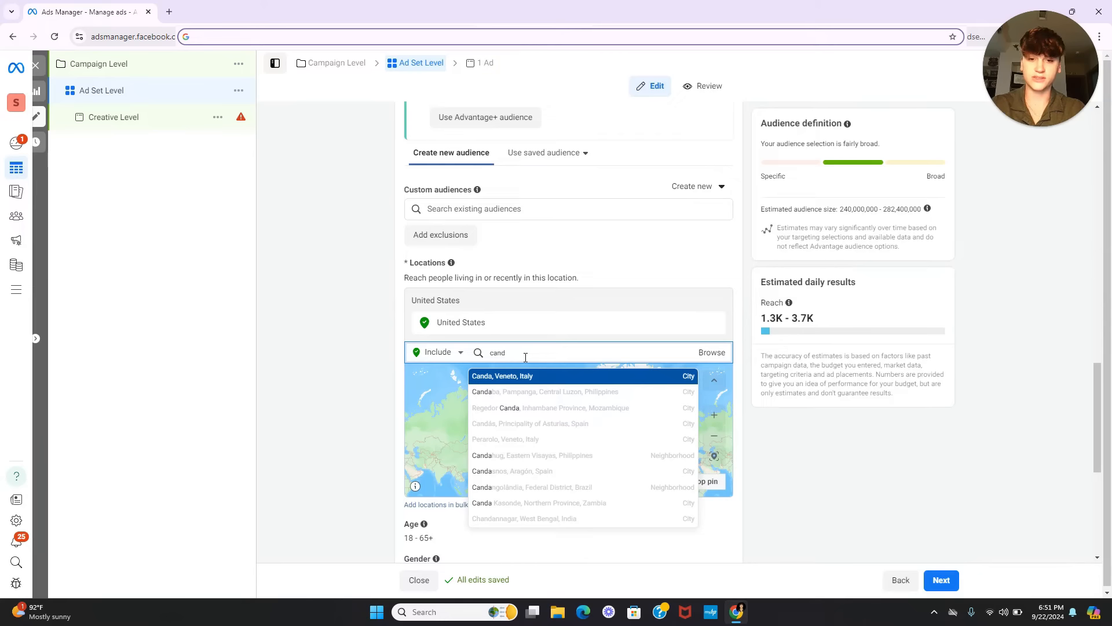
{"action": "key", "text": "BackSpace"}
{"action": "type", "text": "ada"}
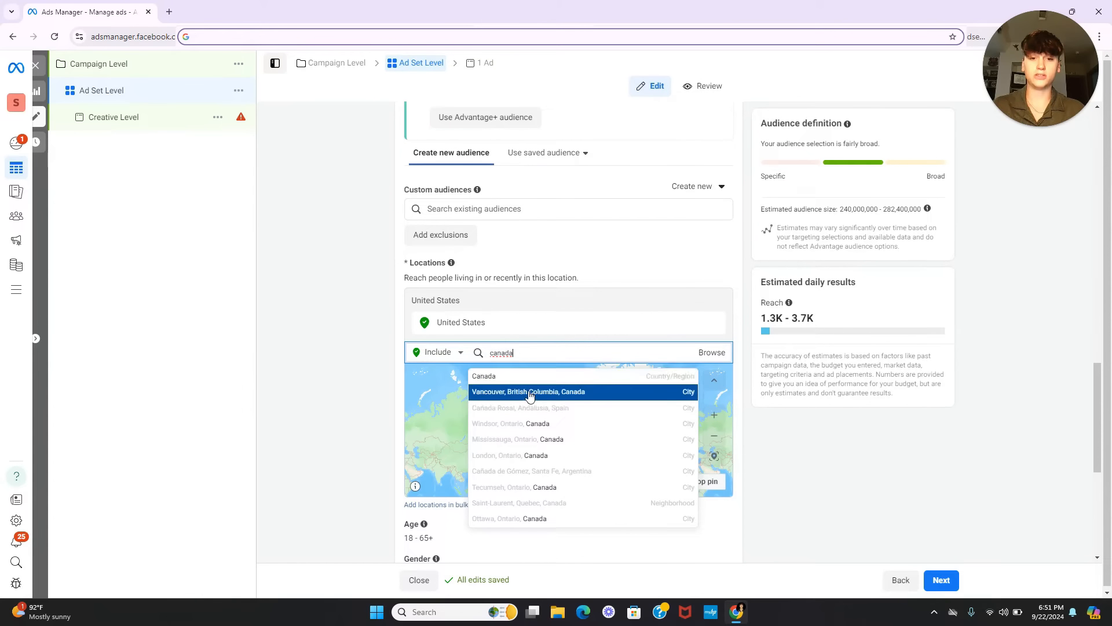
{"action": "left_click", "coordinate": [535, 377]}
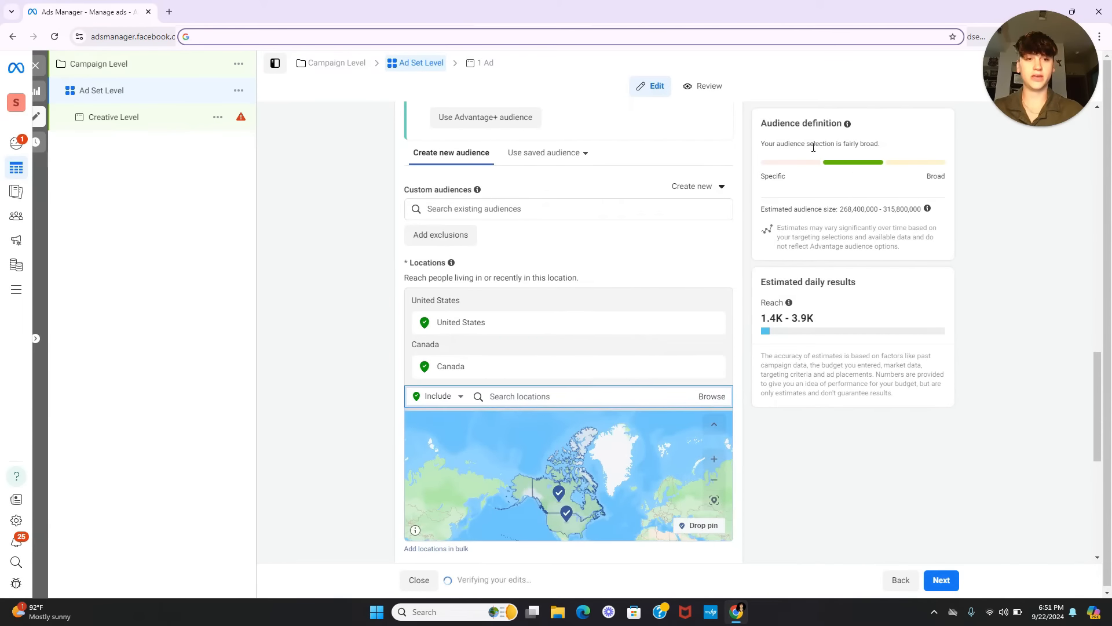
Step: Remove Canada from the ad set's targeted locations
{"action": "scroll", "coordinate": [783, 430], "scroll_direction": "down", "scroll_amount": 1}
{"action": "scroll", "coordinate": [783, 430], "scroll_direction": "up", "scroll_amount": 2}
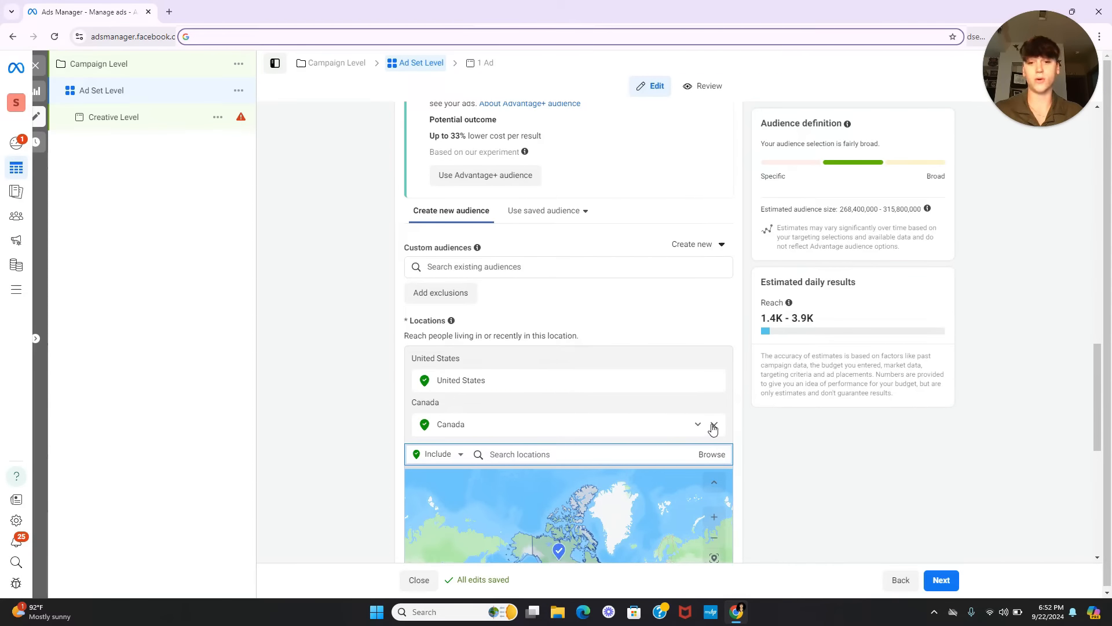
{"action": "left_click", "coordinate": [714, 424]}
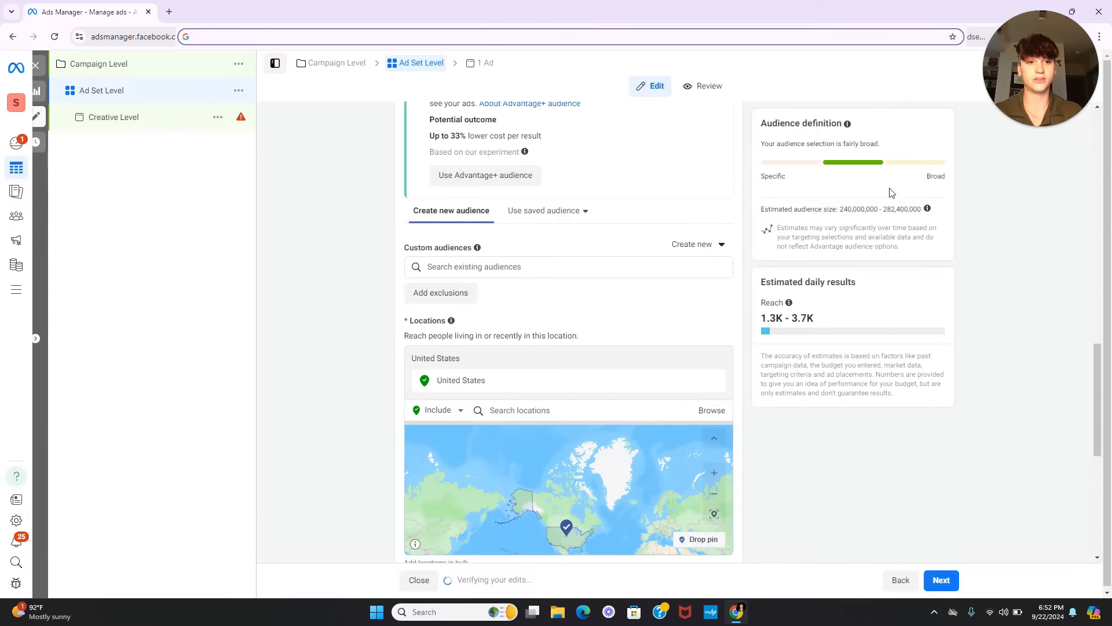
Step: Set the audience's age range to a minimum of 39 and a maximum of 49
{"action": "scroll", "coordinate": [774, 417], "scroll_direction": "down", "scroll_amount": 2}
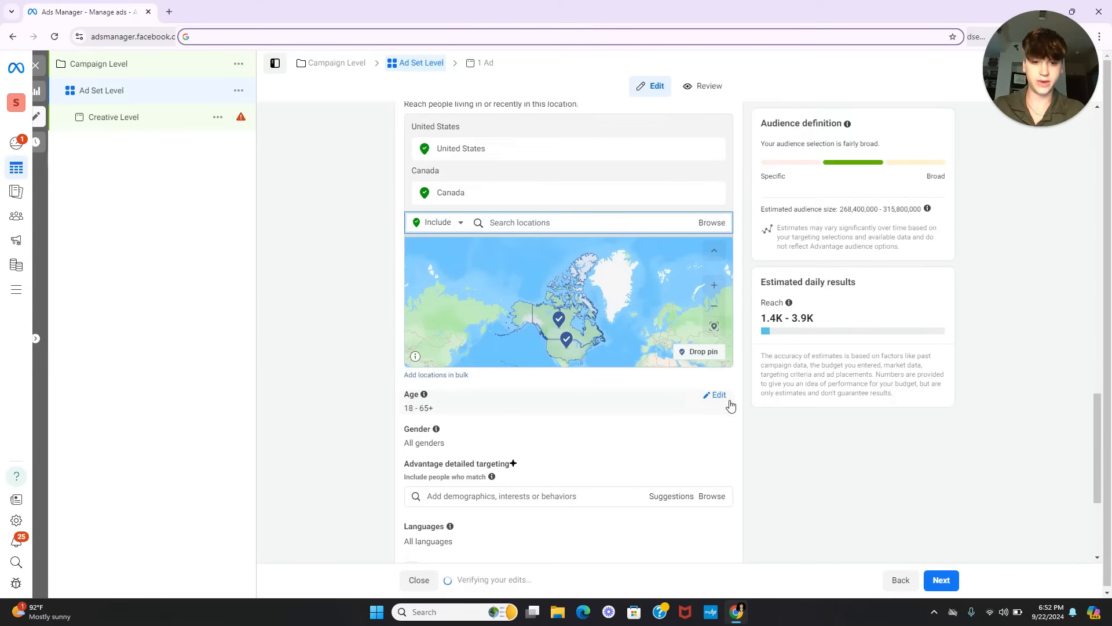
{"action": "left_click", "coordinate": [720, 398]}
{"action": "left_click", "coordinate": [445, 412]}
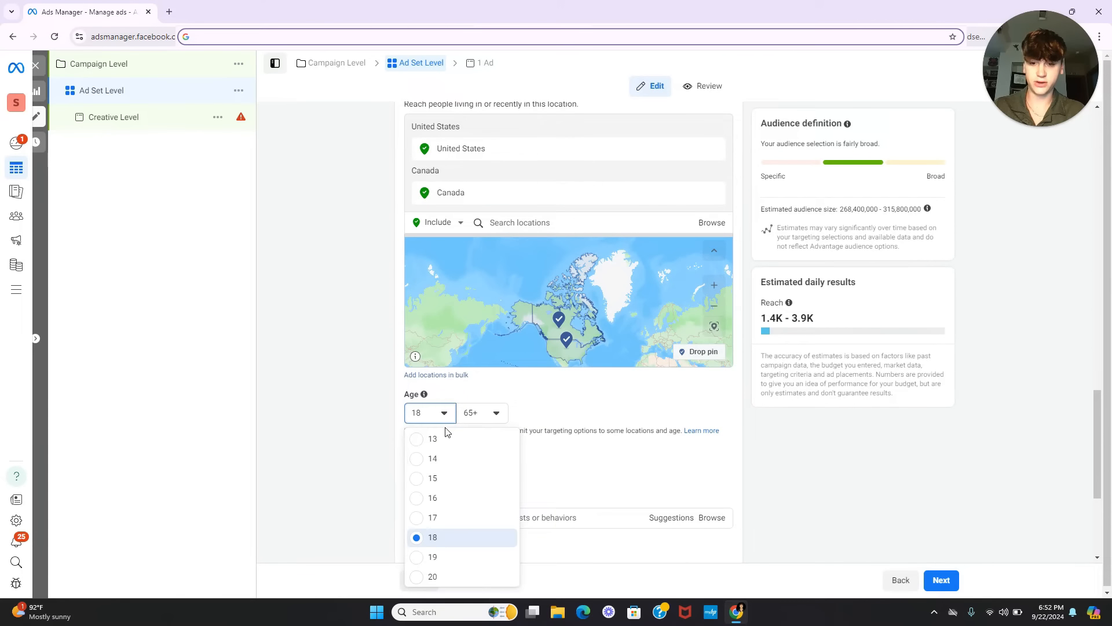
{"action": "scroll", "coordinate": [450, 463], "scroll_direction": "down", "scroll_amount": 6}
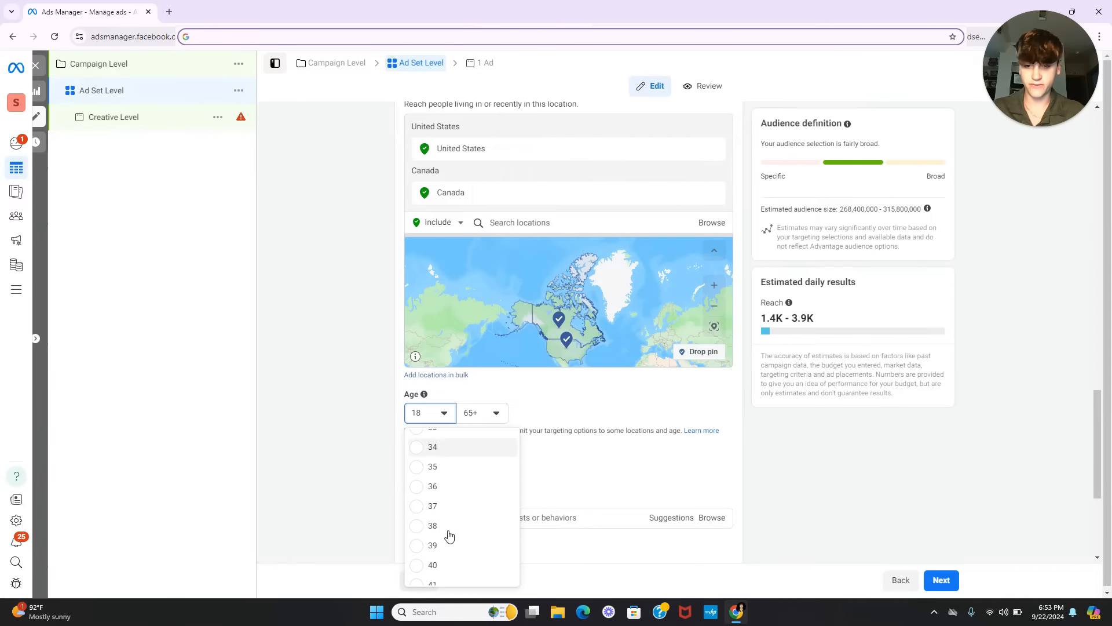
{"action": "scroll", "coordinate": [447, 510], "scroll_direction": "down", "scroll_amount": 1}
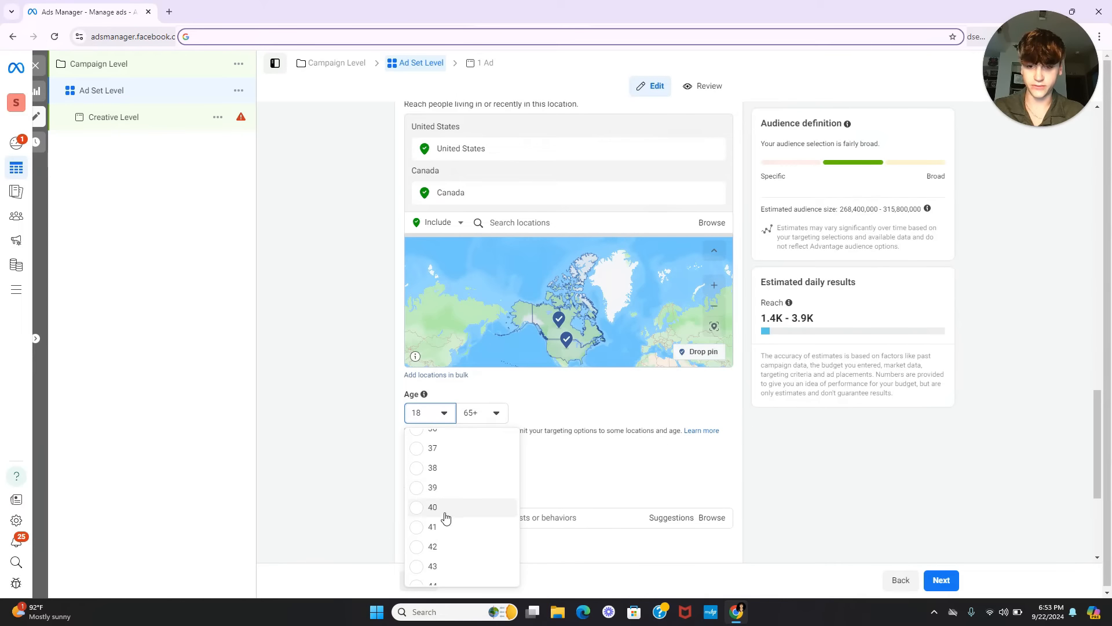
{"action": "left_click", "coordinate": [433, 487]}
{"action": "left_click", "coordinate": [481, 413]}
{"action": "scroll", "coordinate": [479, 504], "scroll_direction": "up", "scroll_amount": 2}
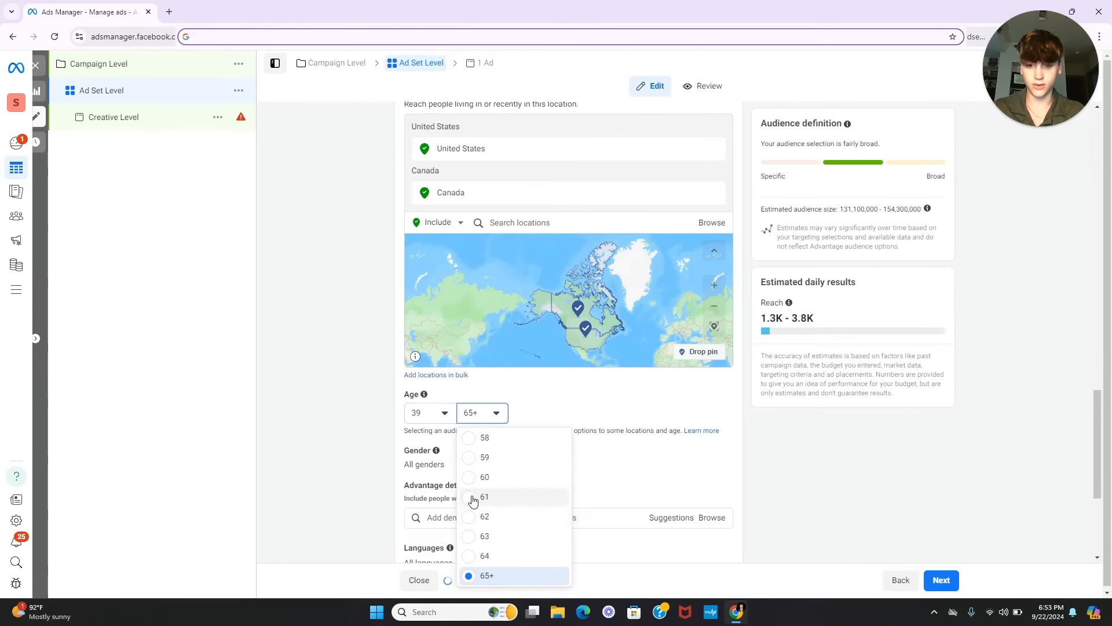
{"action": "scroll", "coordinate": [479, 504], "scroll_direction": "up", "scroll_amount": 3}
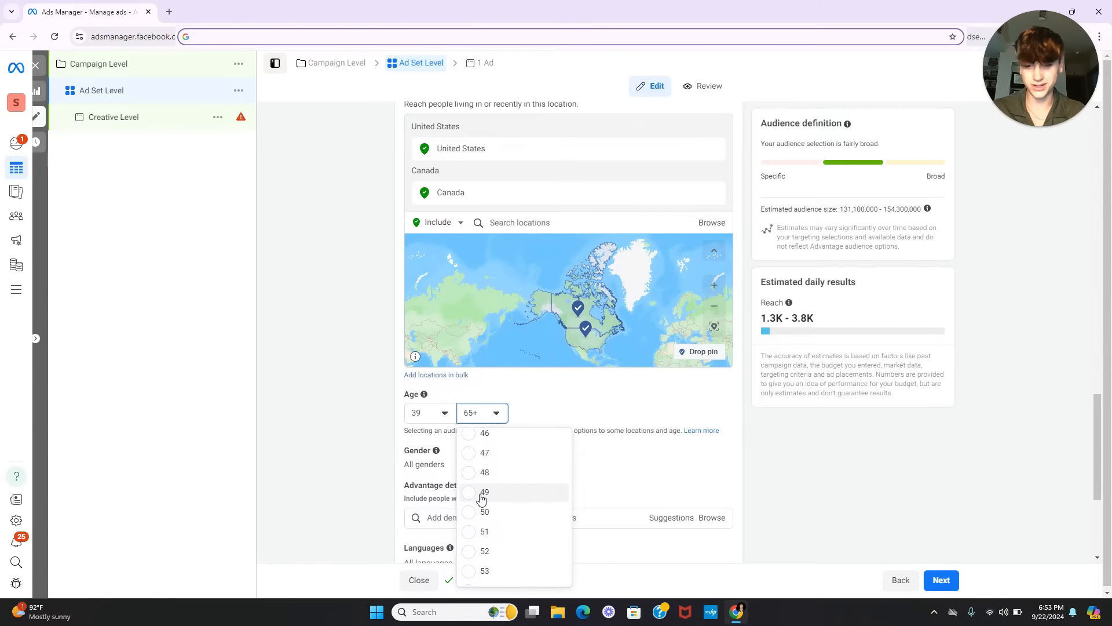
{"action": "left_click", "coordinate": [480, 492]}
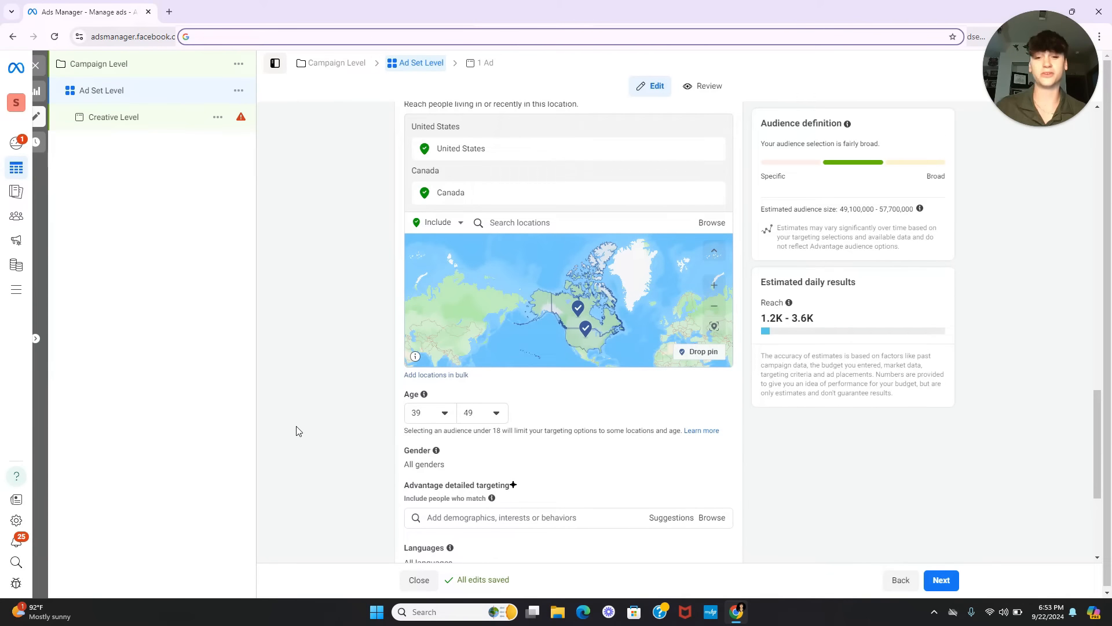
Step: Restrict the audience's gender to women and check the estimated audience size
{"action": "scroll", "coordinate": [296, 431], "scroll_direction": "down", "scroll_amount": 2}
{"action": "mouse_move", "coordinate": [541, 375]}
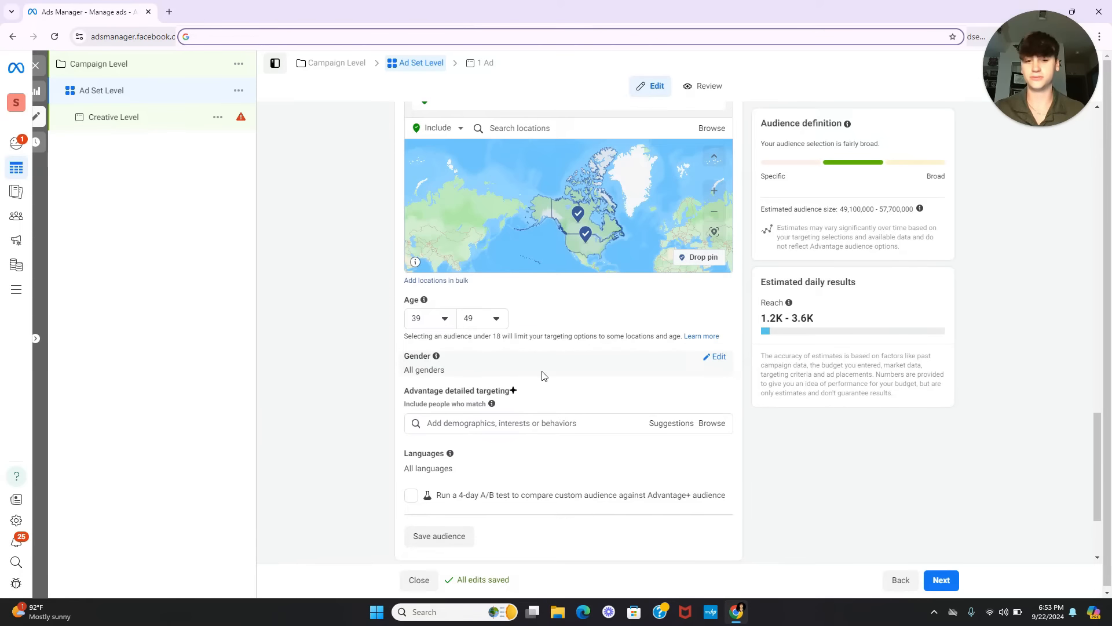
{"action": "left_click", "coordinate": [718, 358]}
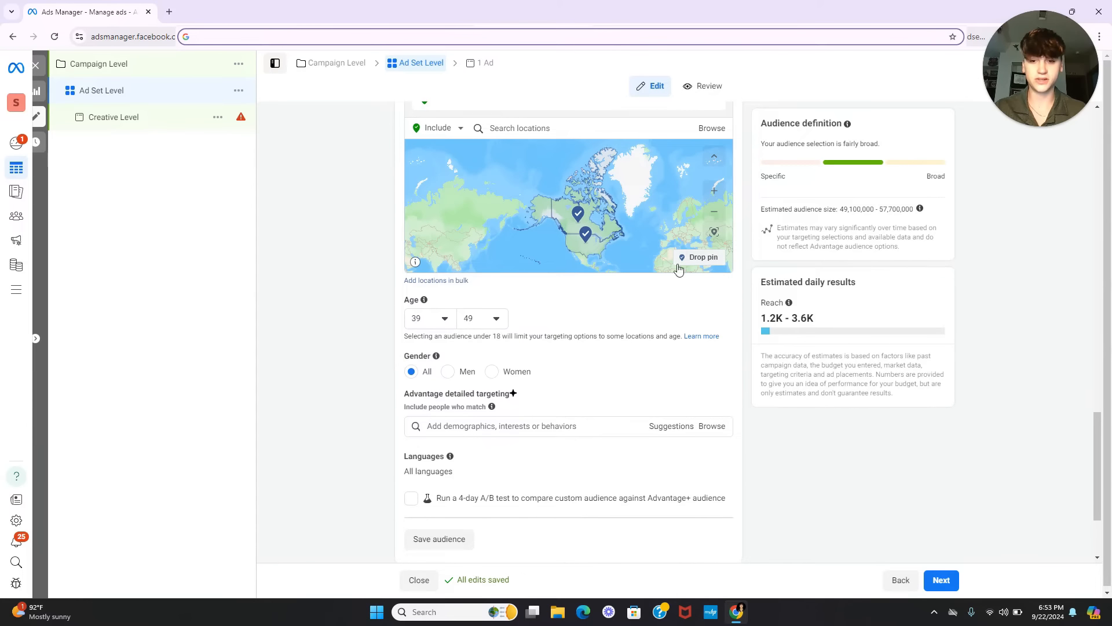
{"action": "left_click", "coordinate": [490, 374]}
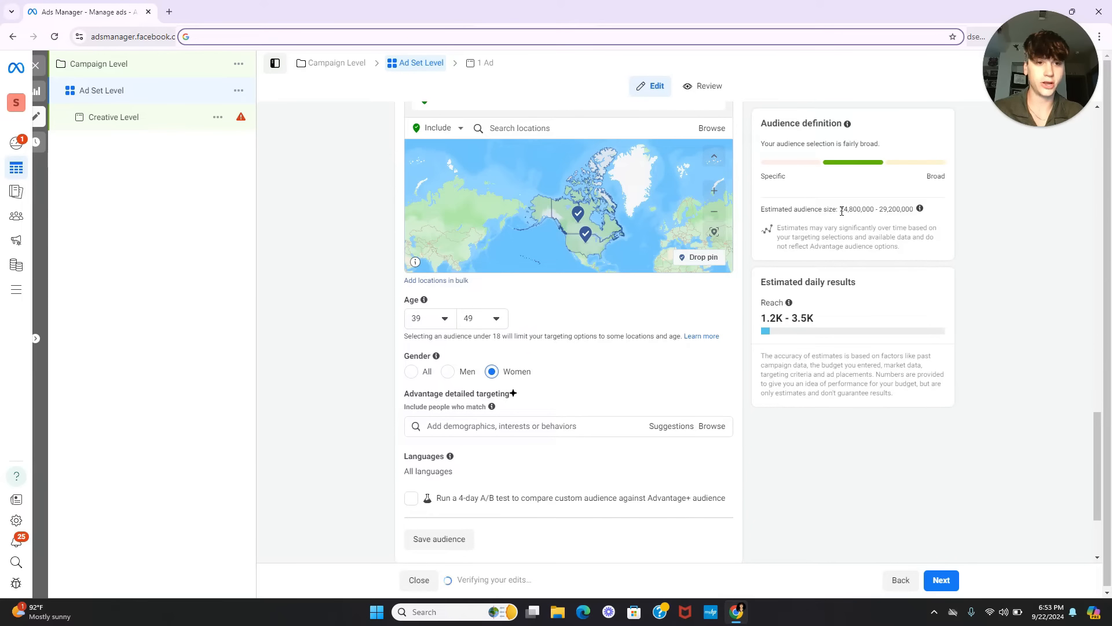
{"action": "left_click_drag", "start_coordinate": [840, 208], "coordinate": [928, 223]}
{"action": "left_click", "coordinate": [938, 347]}
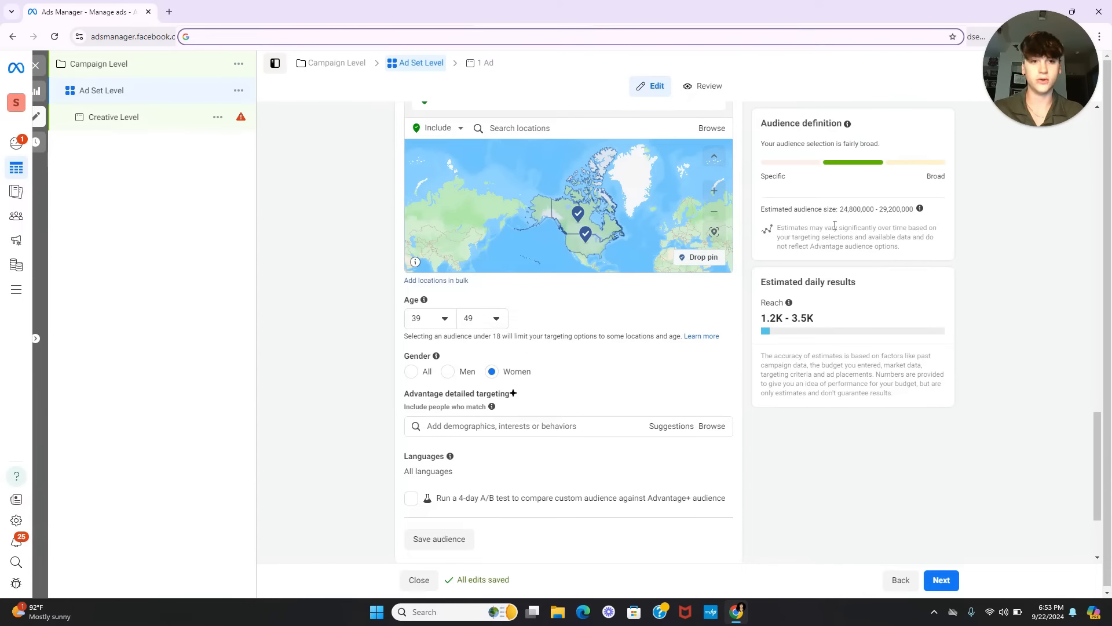
Step: Add the United Kingdom to the ad set's targeted locations
{"action": "scroll", "coordinate": [559, 413], "scroll_direction": "up", "scroll_amount": 2}
{"action": "left_click", "coordinate": [548, 243]}
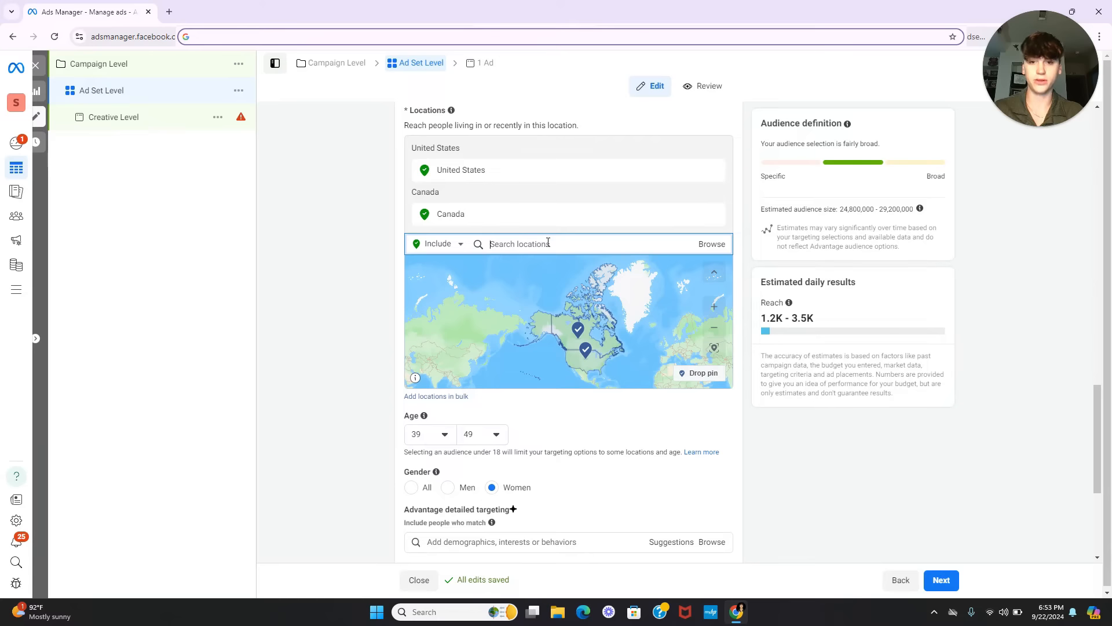
{"action": "type", "text": "unit"}
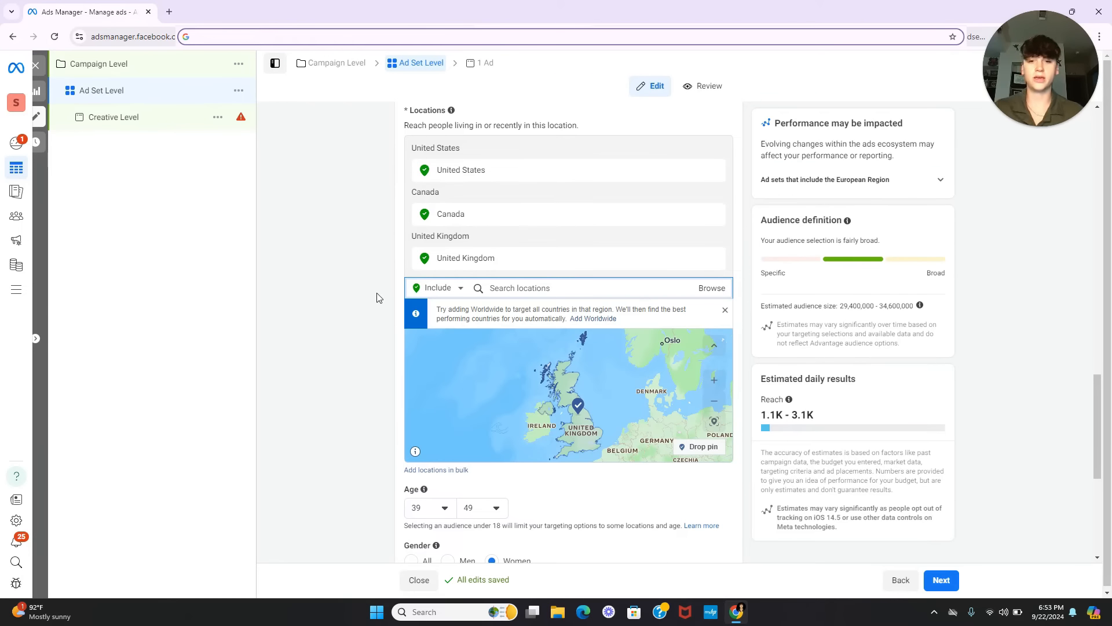
Step: Add the interest Health & wellness (personal care) and the suggested interest Physical fitness (fitness) to the detailed targeting
{"action": "scroll", "coordinate": [378, 298], "scroll_direction": "down", "scroll_amount": 4}
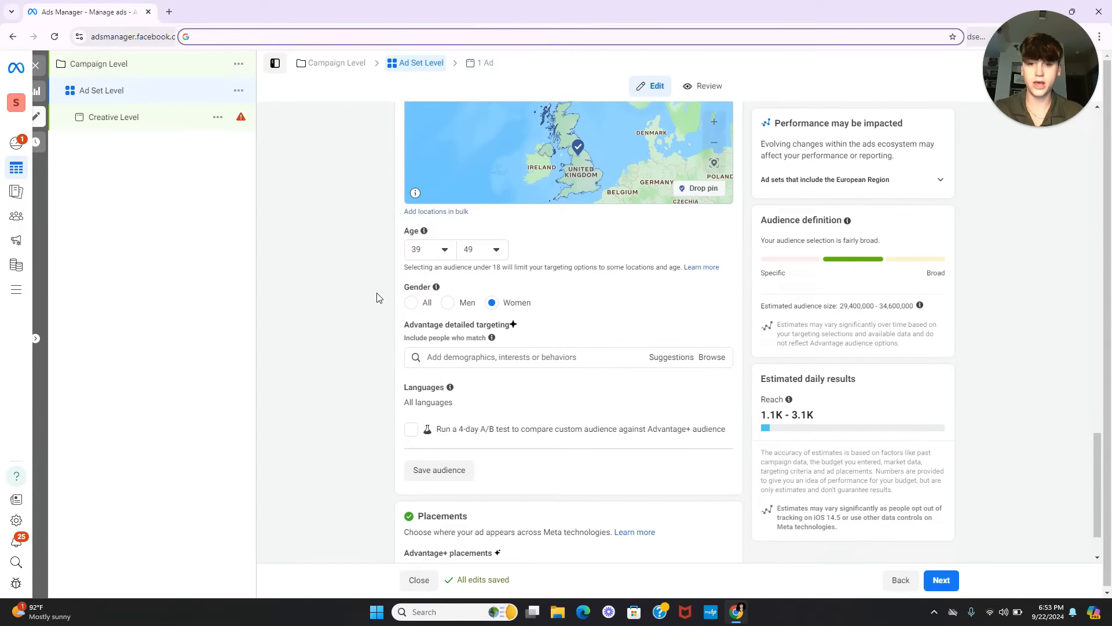
{"action": "left_click", "coordinate": [468, 362]}
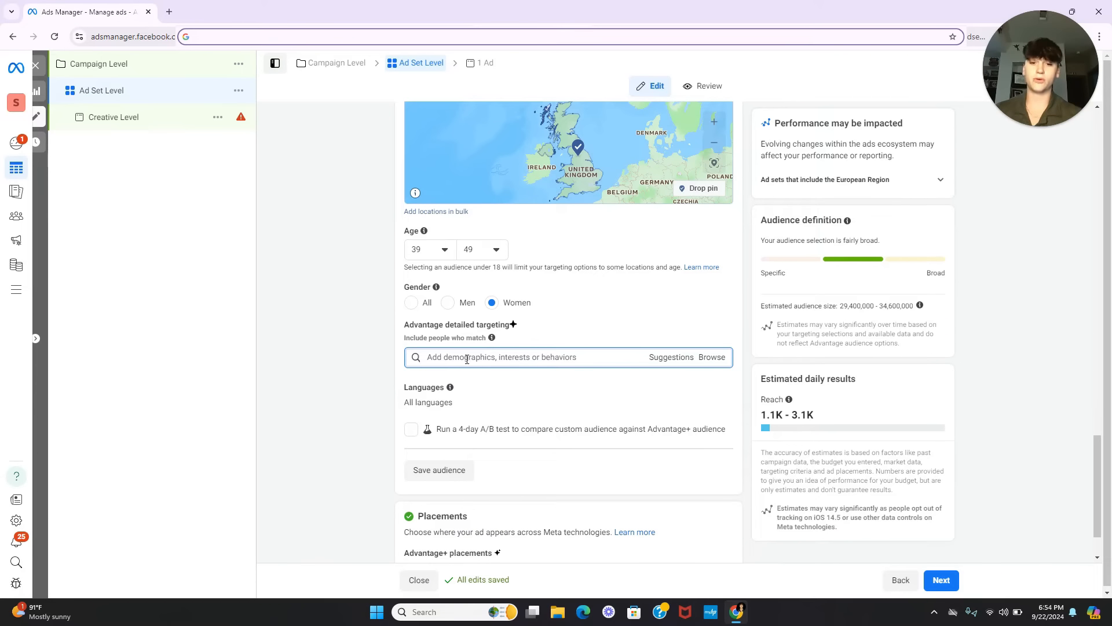
{"action": "type", "text": "health"}
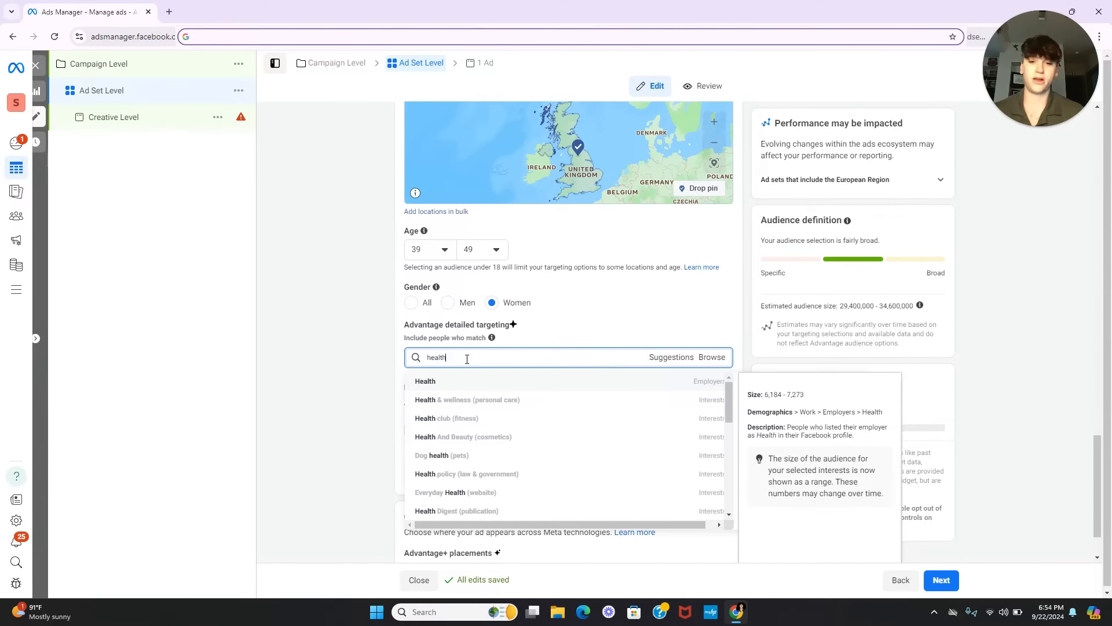
{"action": "left_click", "coordinate": [498, 400]}
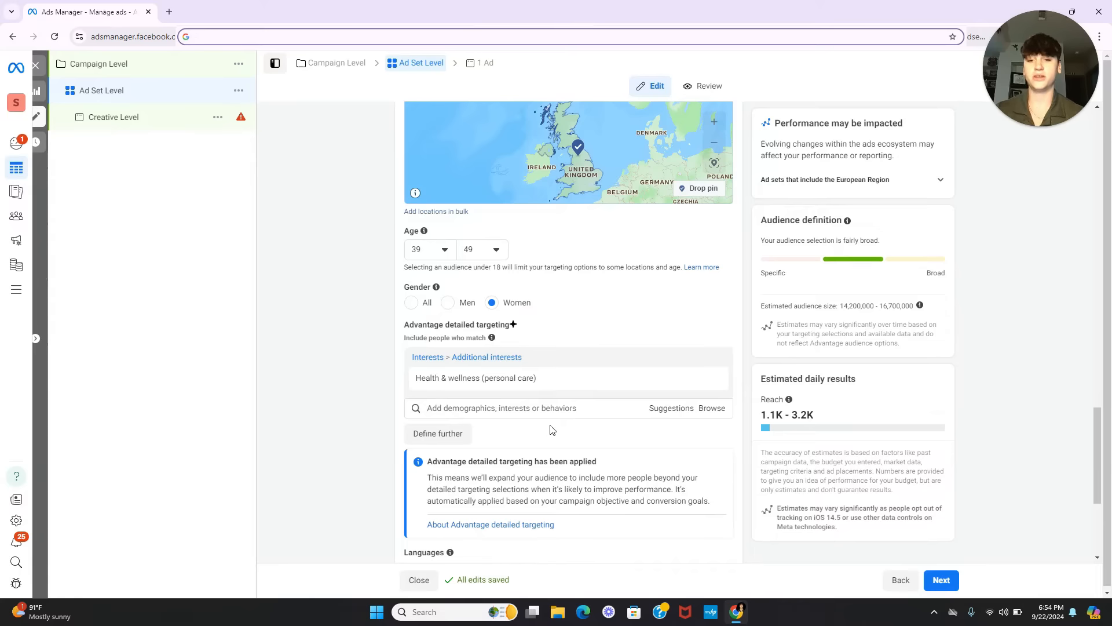
{"action": "left_click", "coordinate": [665, 409]}
{"action": "scroll", "coordinate": [665, 411], "scroll_direction": "down", "scroll_amount": 1}
{"action": "mouse_move", "coordinate": [534, 403]}
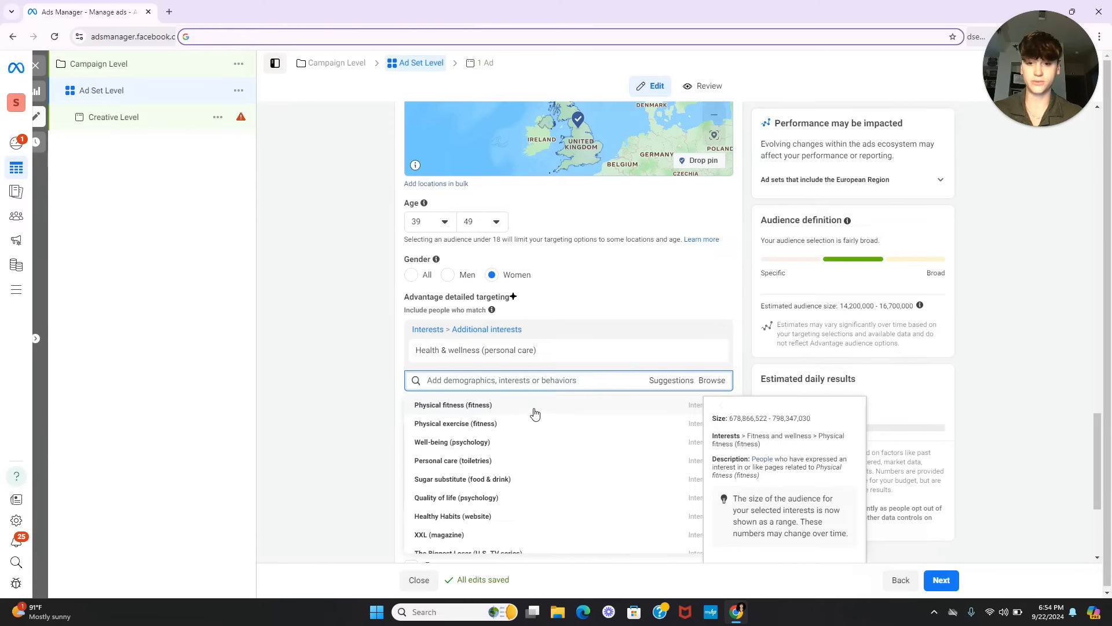
{"action": "left_click", "coordinate": [534, 409]}
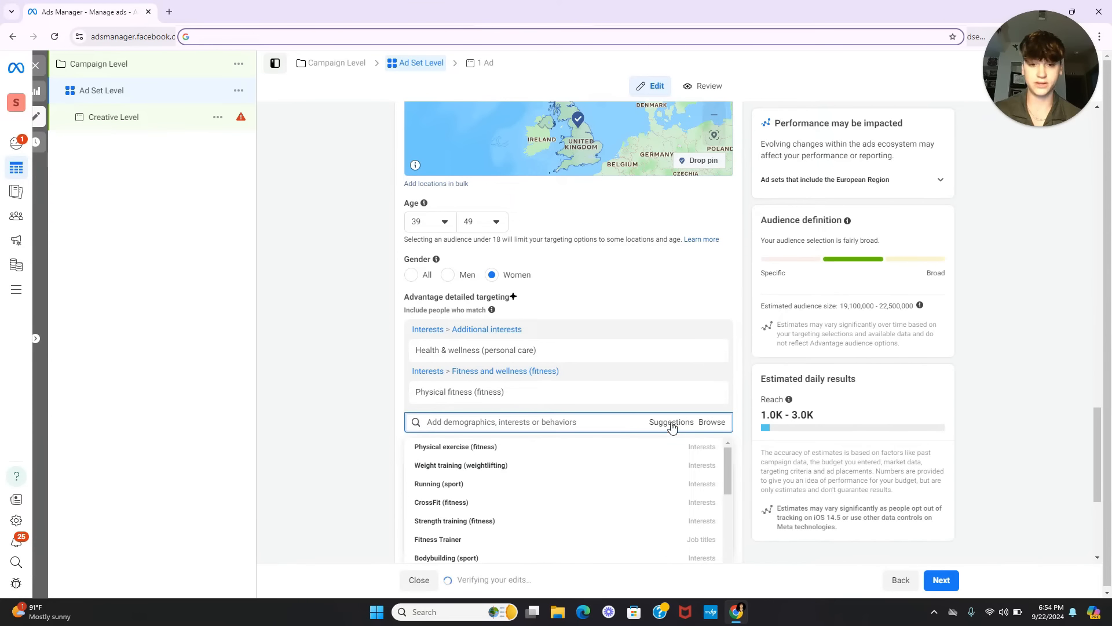
Step: Add Nutrition as a field of study to the detailed targeting and check its category
{"action": "left_click", "coordinate": [566, 423]}
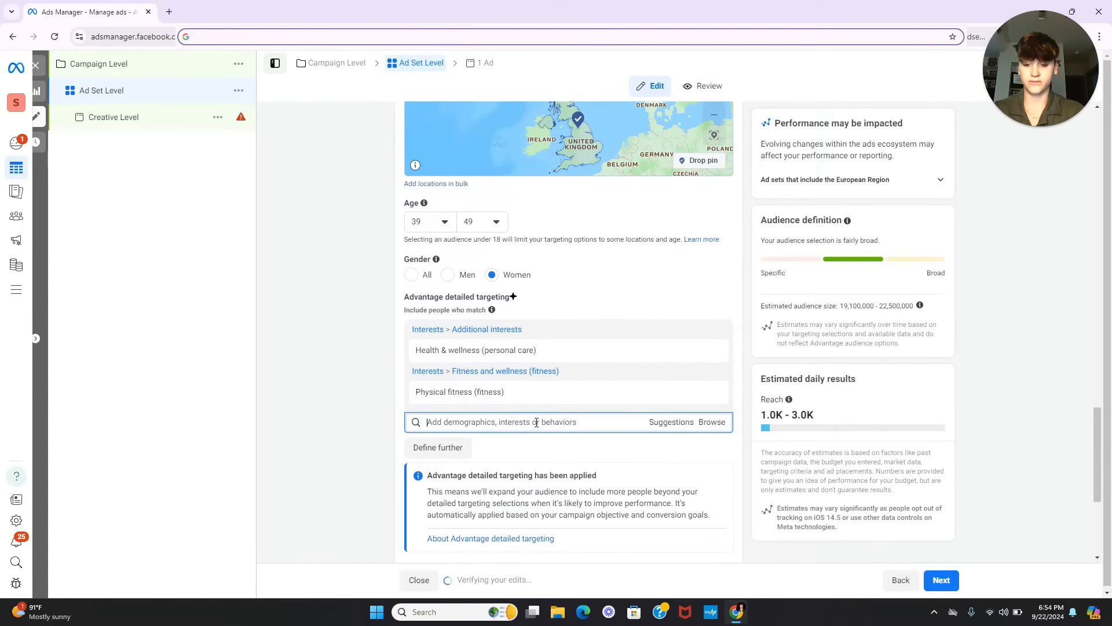
{"action": "type", "text": "nutri"}
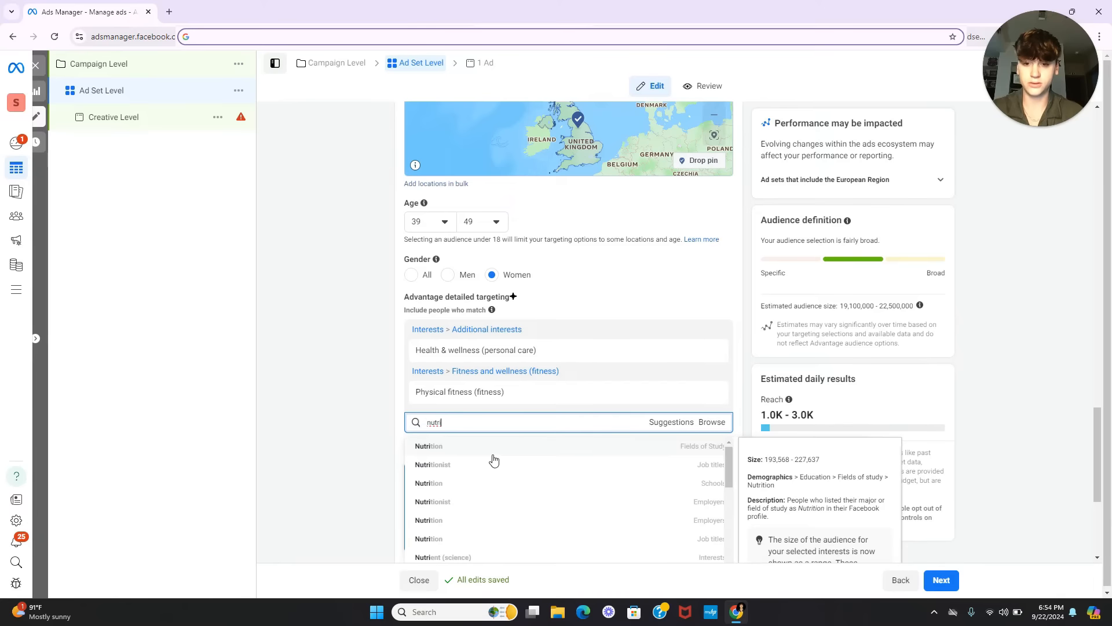
{"action": "left_click", "coordinate": [473, 449]}
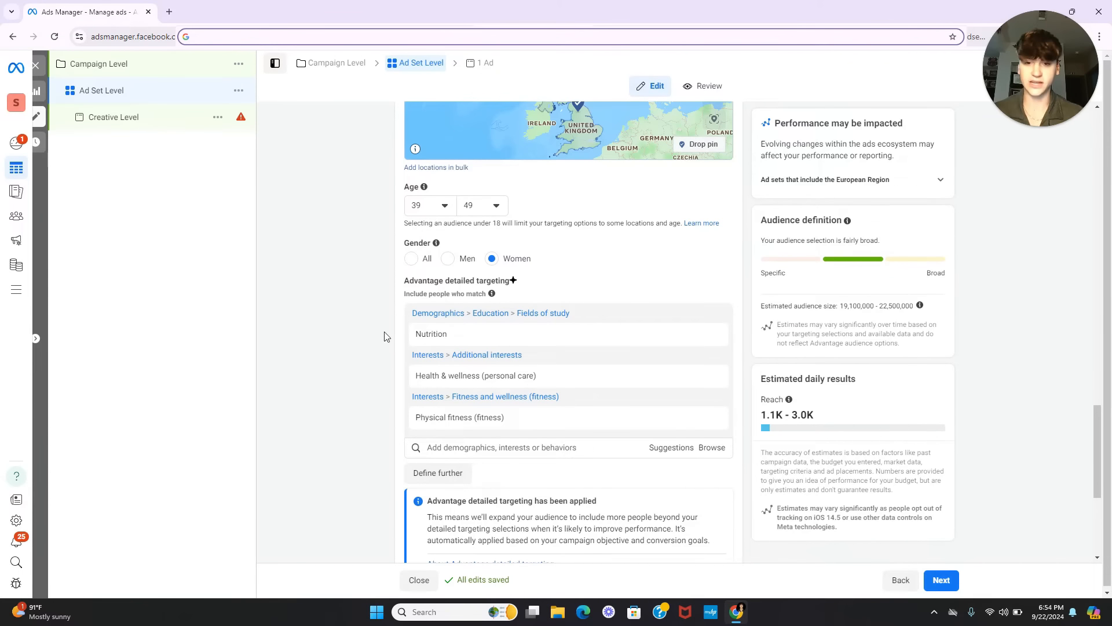
{"action": "left_click_drag", "start_coordinate": [573, 314], "coordinate": [519, 318]}
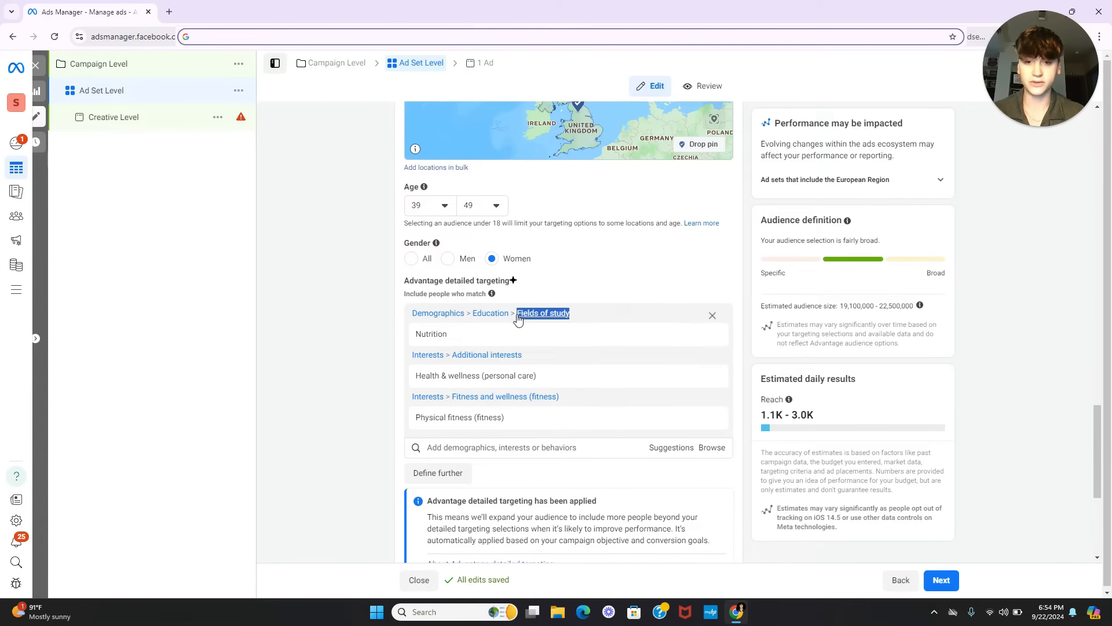
{"action": "left_click", "coordinate": [640, 315]}
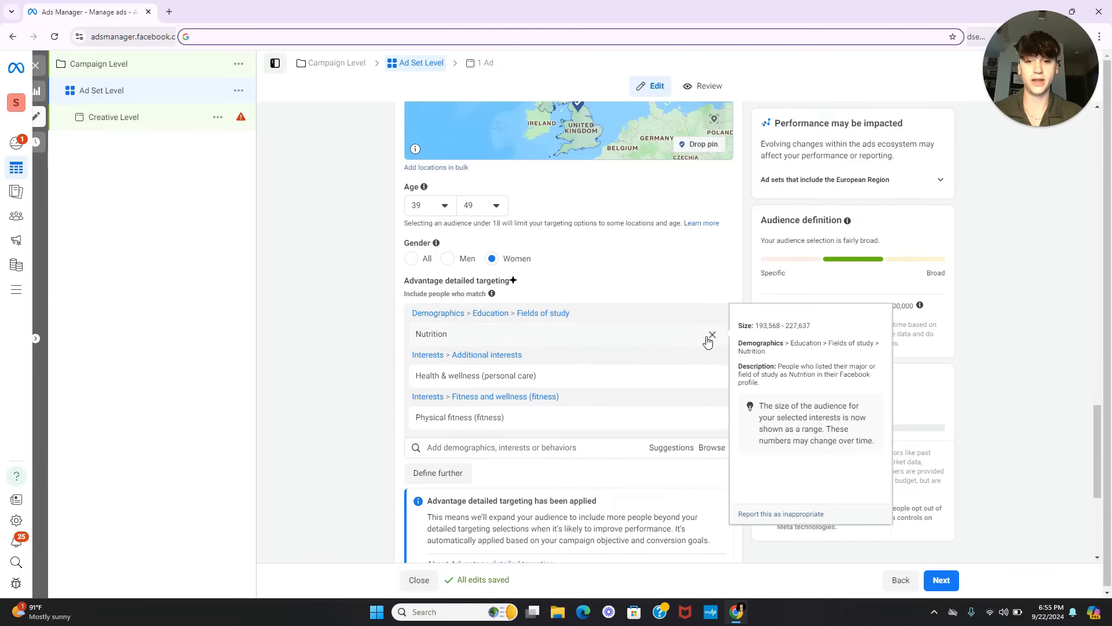
Step: Remove the Nutrition field of study from the detailed targeting and add the interest Human nutrition (science) instead
{"action": "left_click", "coordinate": [711, 336]}
{"action": "left_click", "coordinate": [525, 405]}
{"action": "type", "text": "nu"}
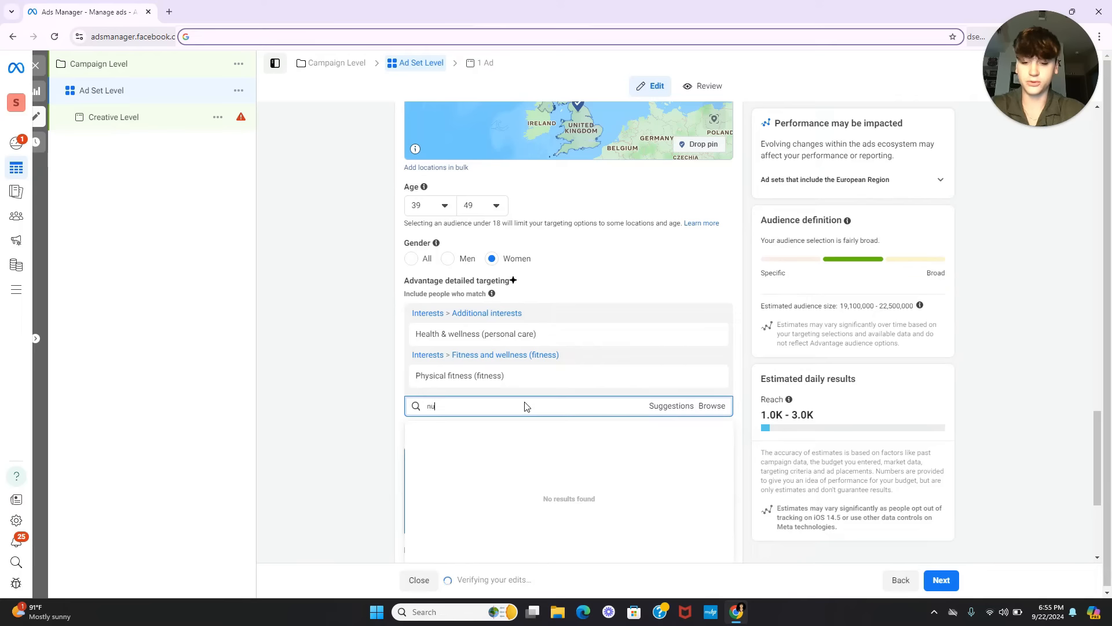
{"action": "type", "text": "tri"}
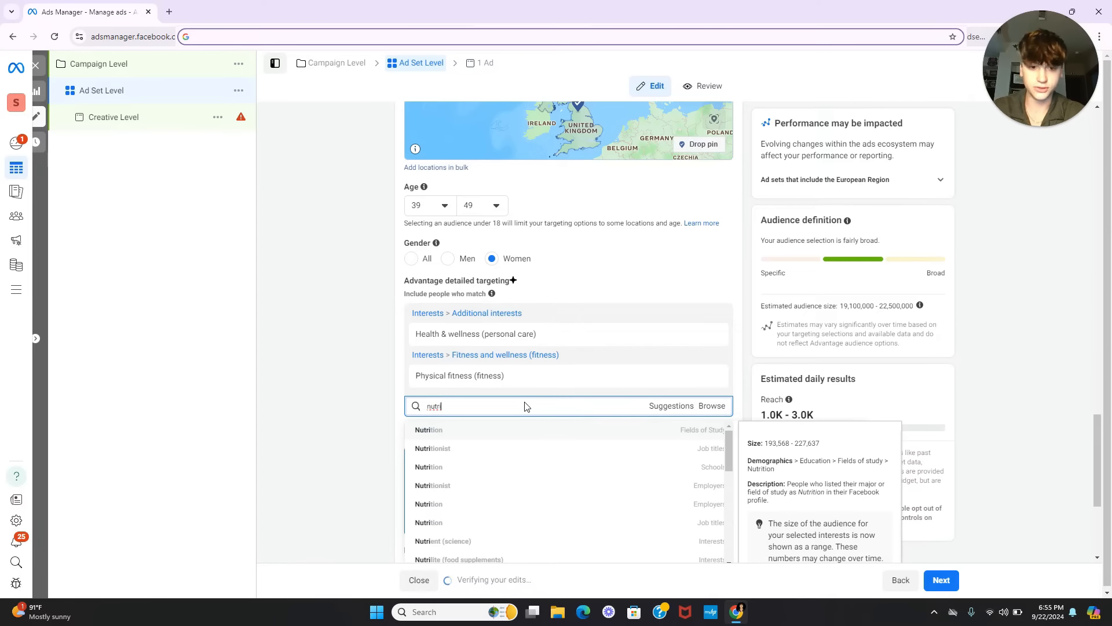
{"action": "type", "text": "tion"}
{"action": "left_click", "coordinate": [466, 493]}
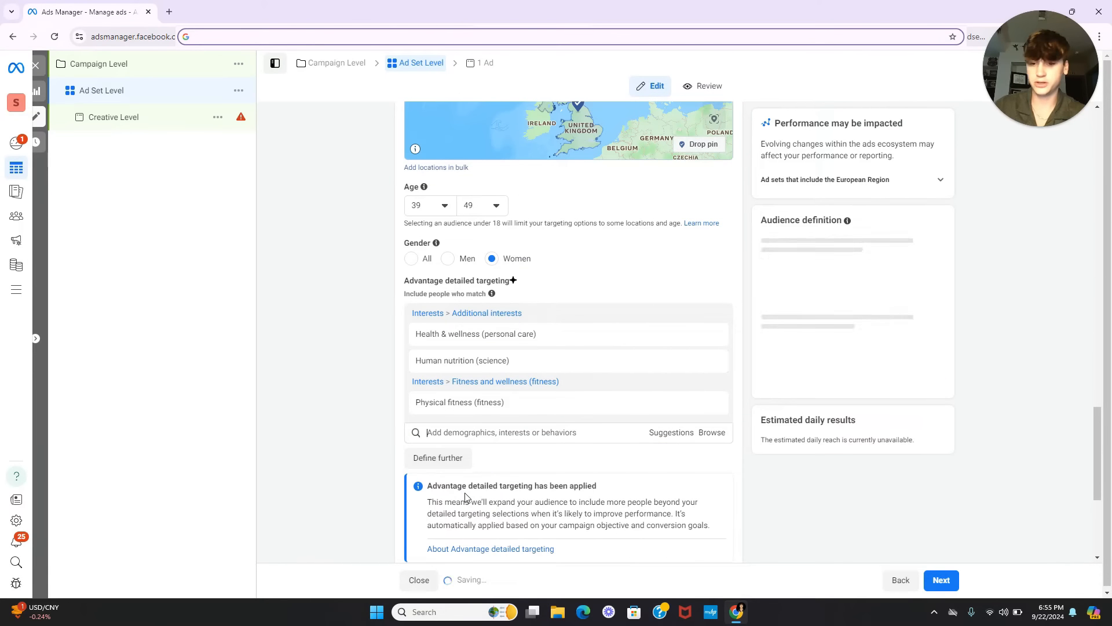
Step: Add the interest Healthy diet (personal care) to the detailed targeting and check the estimated audience size
{"action": "type", "text": "diet"}
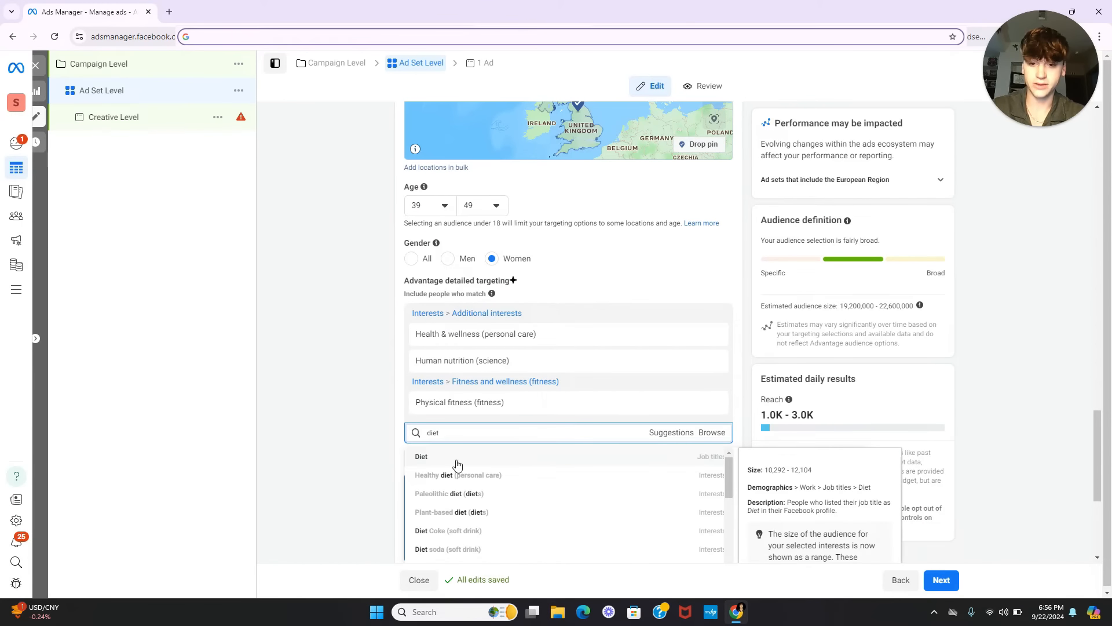
{"action": "left_click", "coordinate": [477, 479]}
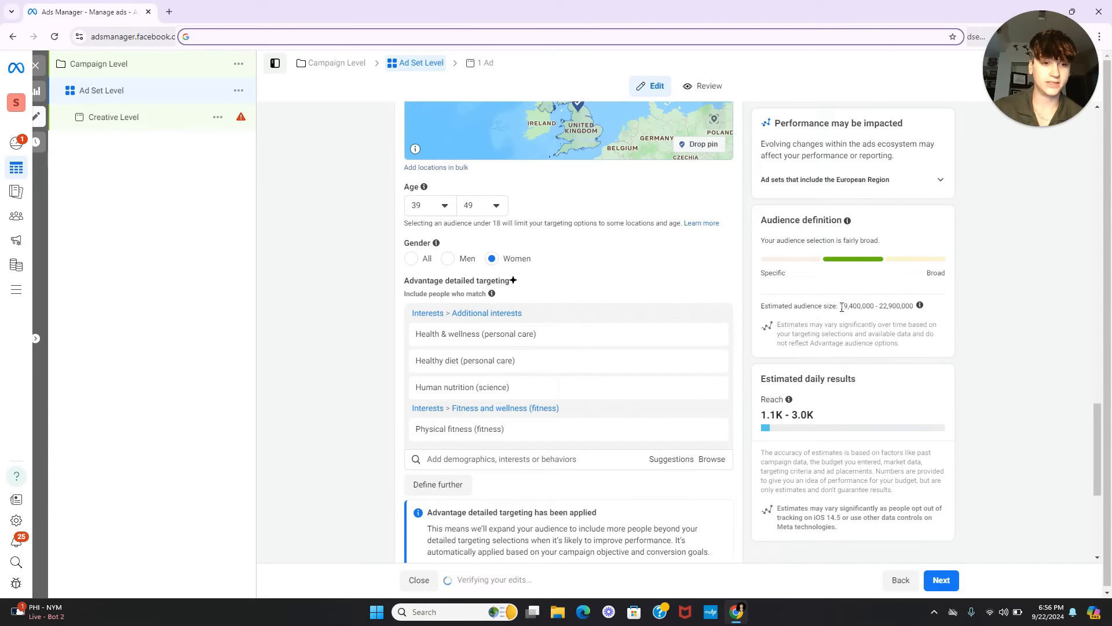
{"action": "left_click_drag", "start_coordinate": [848, 306], "coordinate": [916, 307]}
{"action": "left_click", "coordinate": [970, 337]}
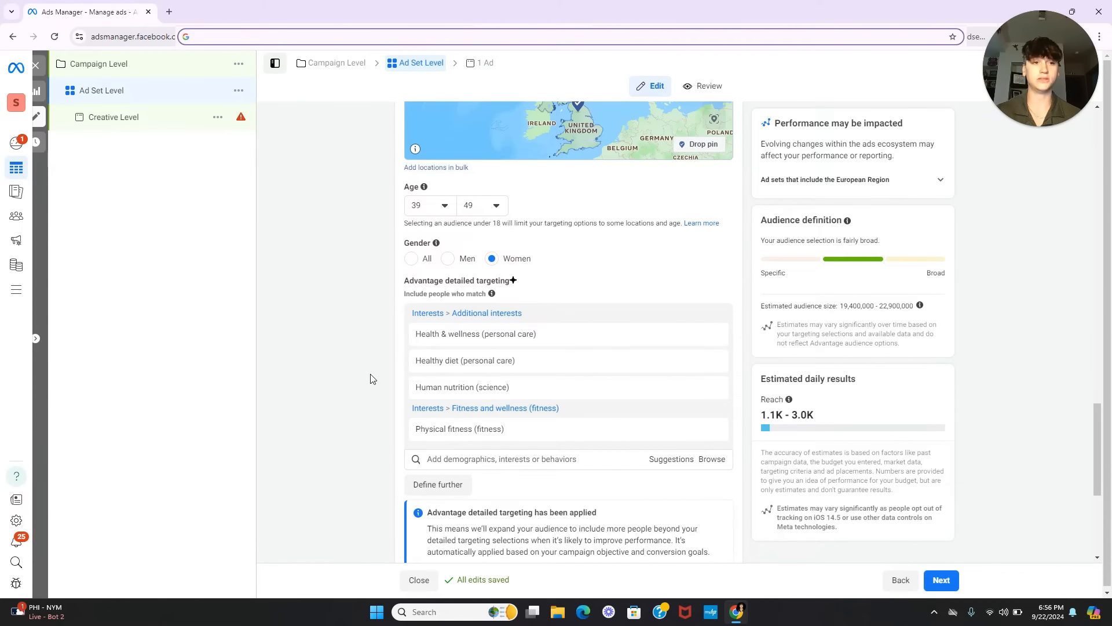
Step: Switch the ad set's placements from Advantage+ to manual placements
{"action": "scroll", "coordinate": [372, 379], "scroll_direction": "down", "scroll_amount": 3}
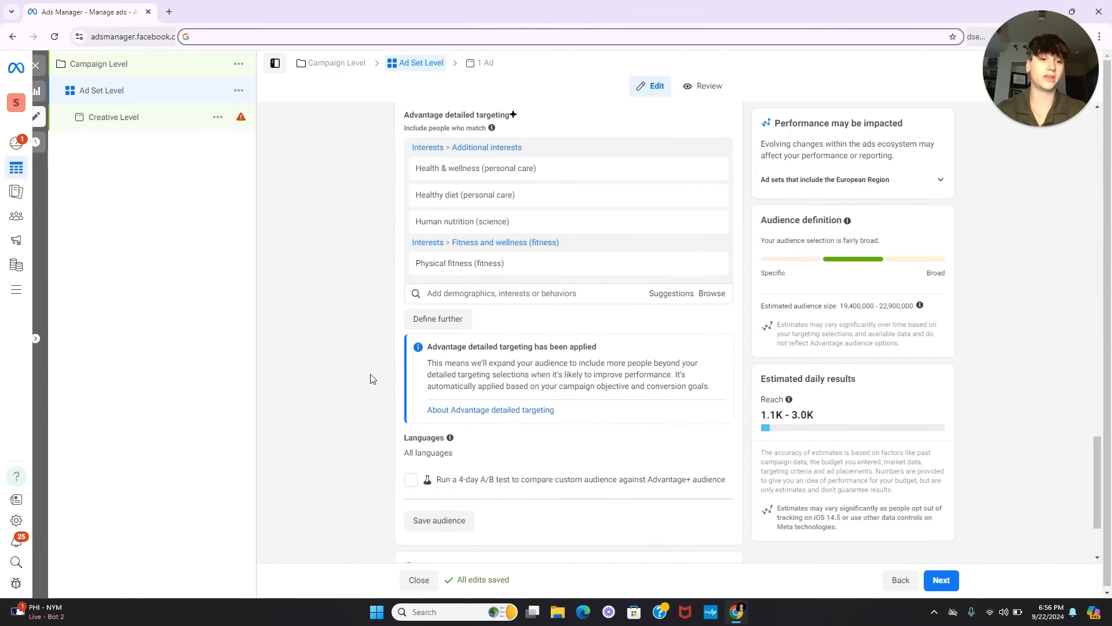
{"action": "scroll", "coordinate": [372, 379], "scroll_direction": "down", "scroll_amount": 2}
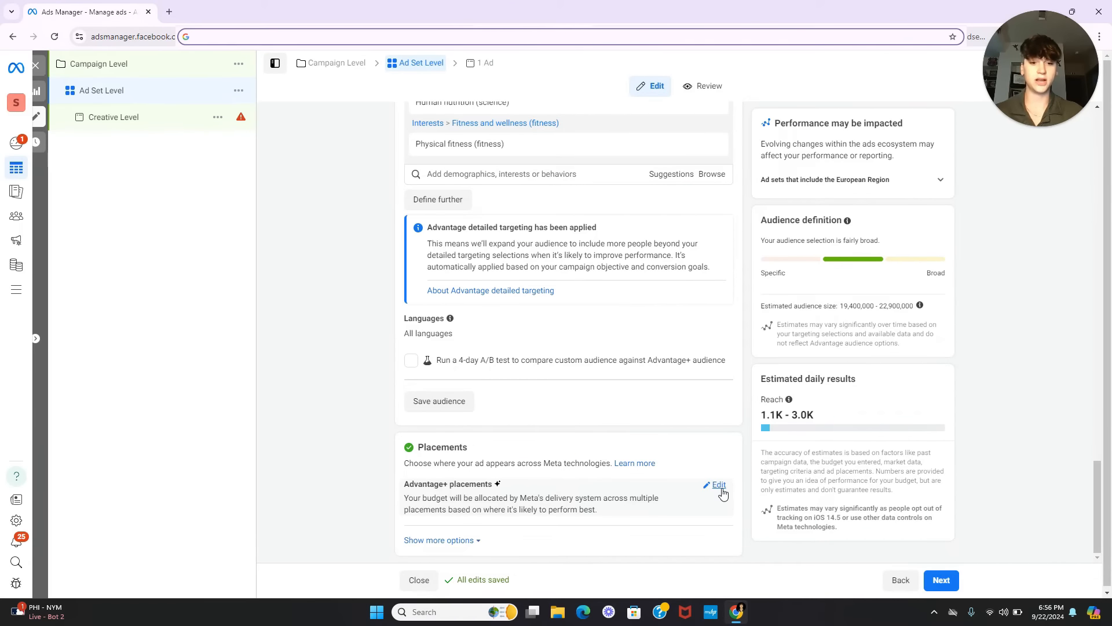
{"action": "left_click", "coordinate": [718, 485]}
{"action": "scroll", "coordinate": [463, 493], "scroll_direction": "down", "scroll_amount": 1}
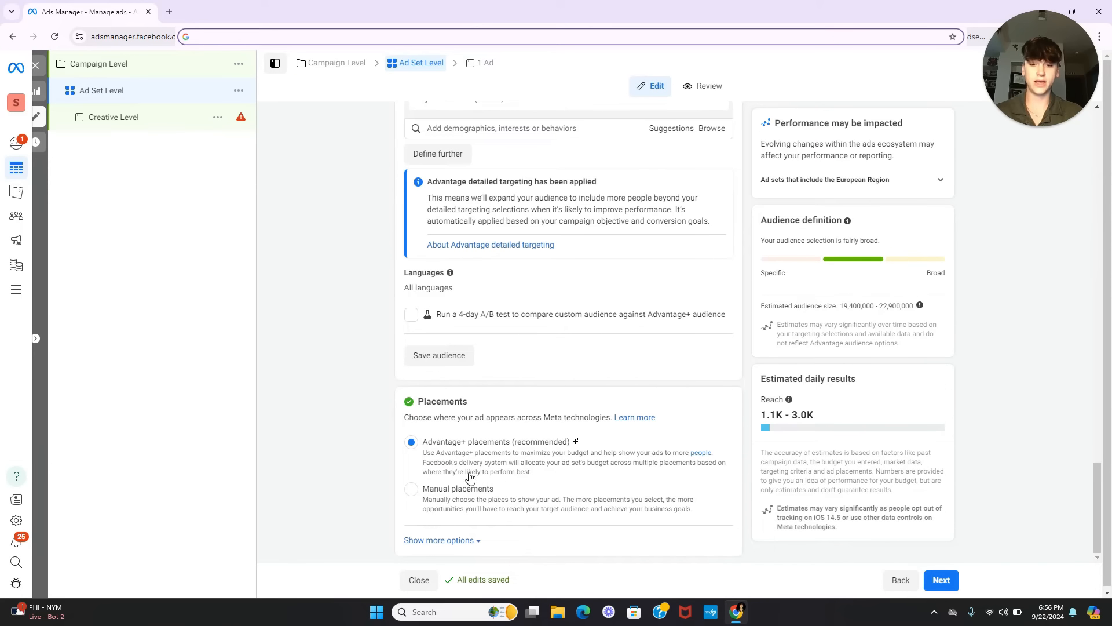
{"action": "left_click", "coordinate": [461, 492]}
{"action": "scroll", "coordinate": [539, 447], "scroll_direction": "down", "scroll_amount": 2}
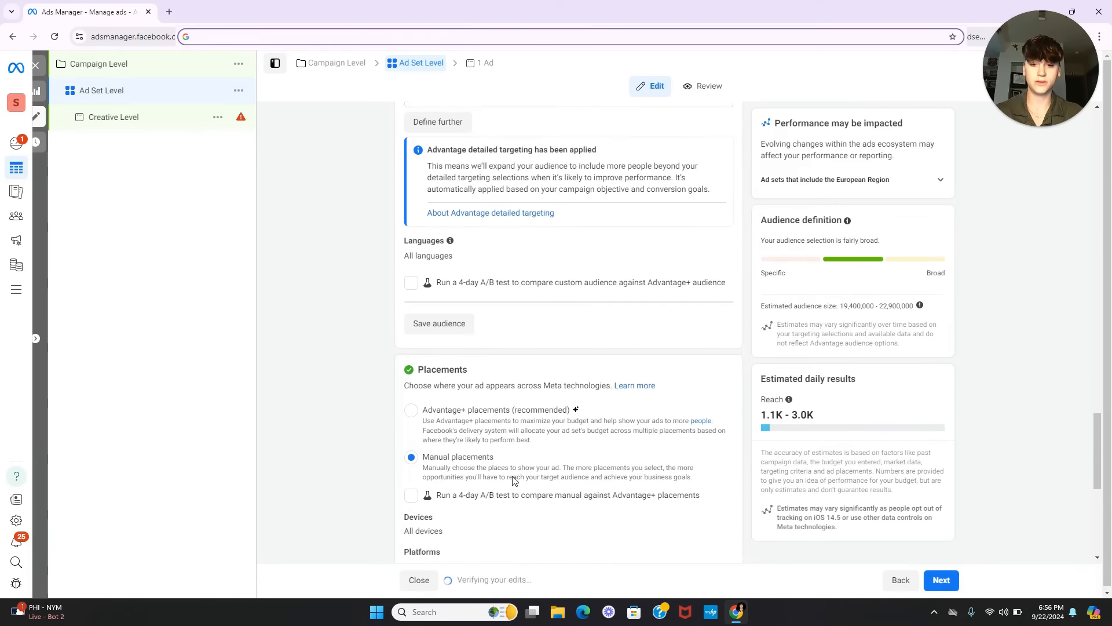
{"action": "scroll", "coordinate": [540, 447], "scroll_direction": "down", "scroll_amount": 2}
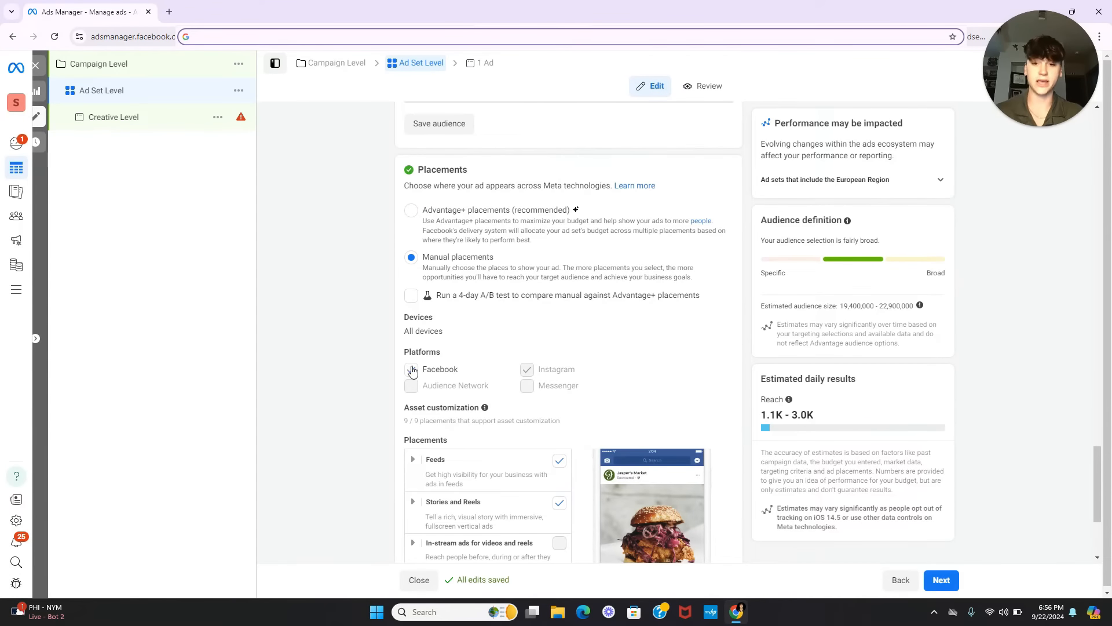
Step: Expand the Feeds and Stories and Reels placements, and exclude Facebook from the ad set's platforms
{"action": "scroll", "coordinate": [413, 394], "scroll_direction": "down", "scroll_amount": 2}
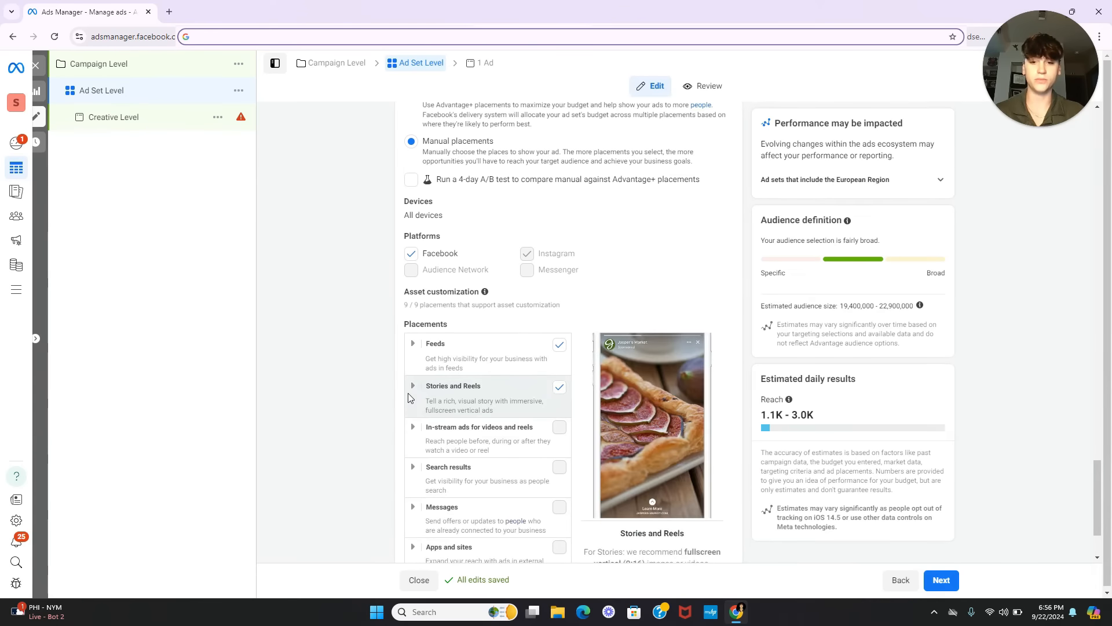
{"action": "left_click", "coordinate": [413, 387]}
{"action": "left_click", "coordinate": [414, 344]}
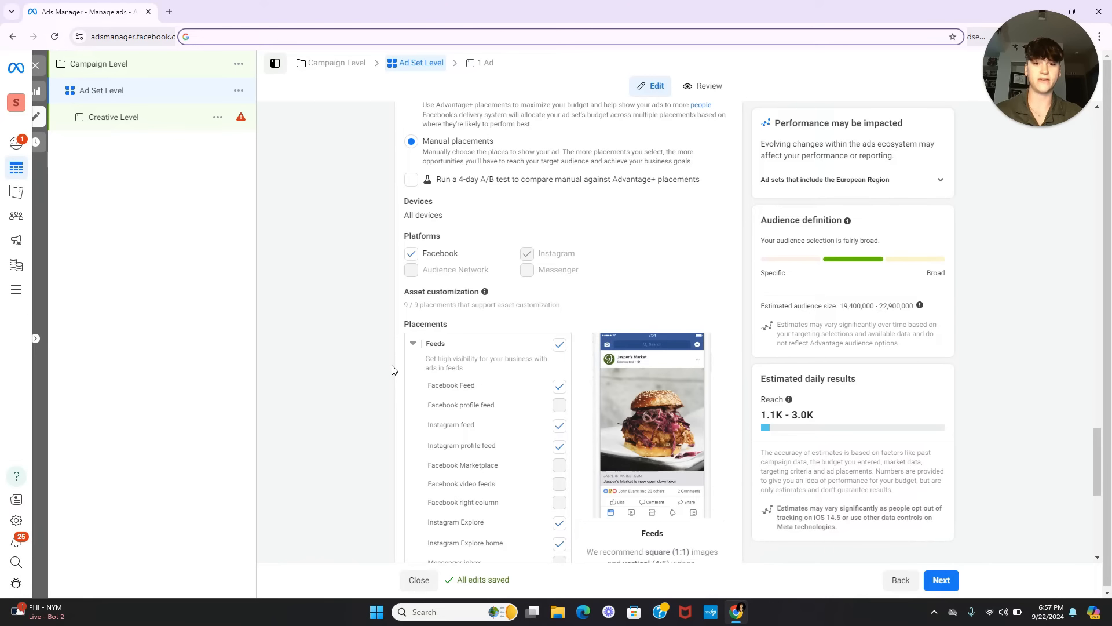
{"action": "scroll", "coordinate": [401, 369], "scroll_direction": "down", "scroll_amount": 3}
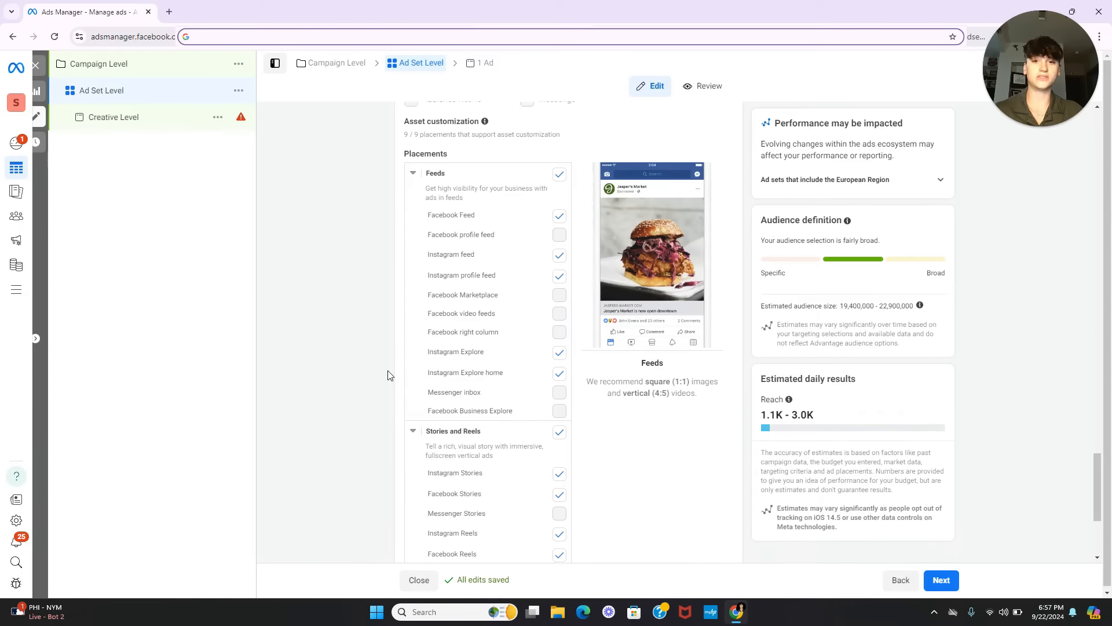
{"action": "scroll", "coordinate": [385, 371], "scroll_direction": "up", "scroll_amount": 2}
{"action": "left_click", "coordinate": [410, 197]}
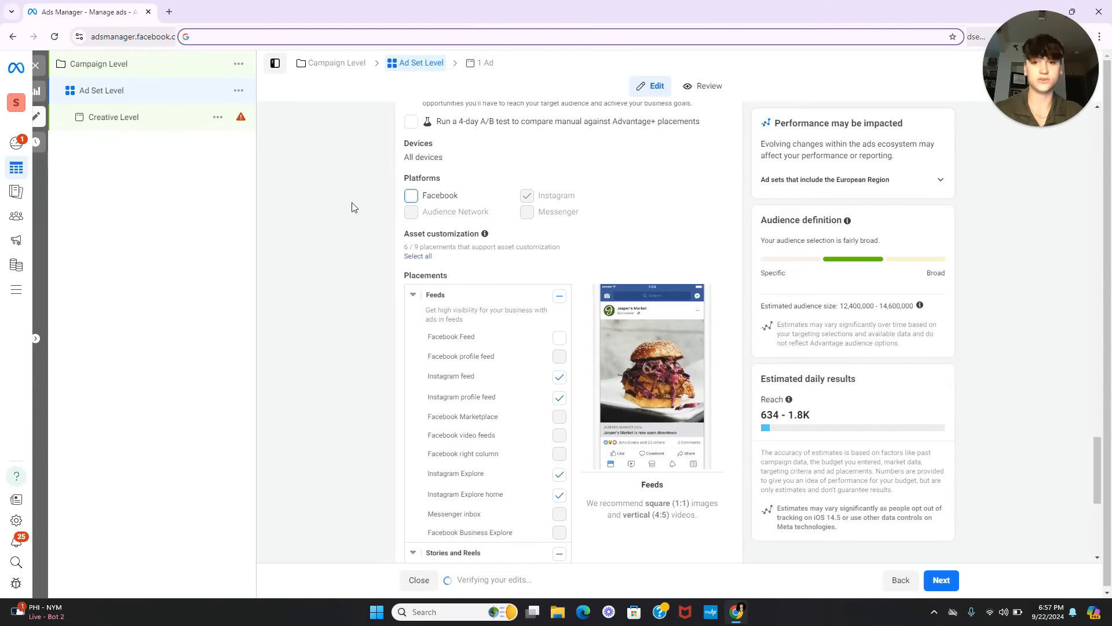
Step: Review which Feeds and Stories and Reels placements are still selected for Instagram
{"action": "scroll", "coordinate": [539, 313], "scroll_direction": "down", "scroll_amount": 1}
{"action": "scroll", "coordinate": [536, 301], "scroll_direction": "down", "scroll_amount": 1}
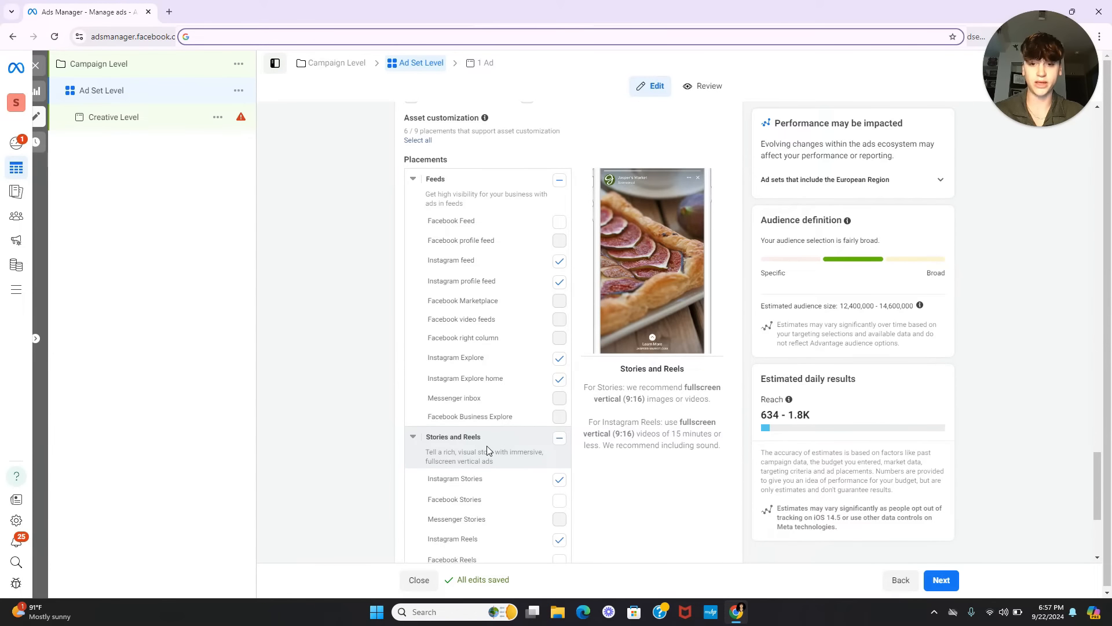
{"action": "scroll", "coordinate": [487, 446], "scroll_direction": "down", "scroll_amount": 2}
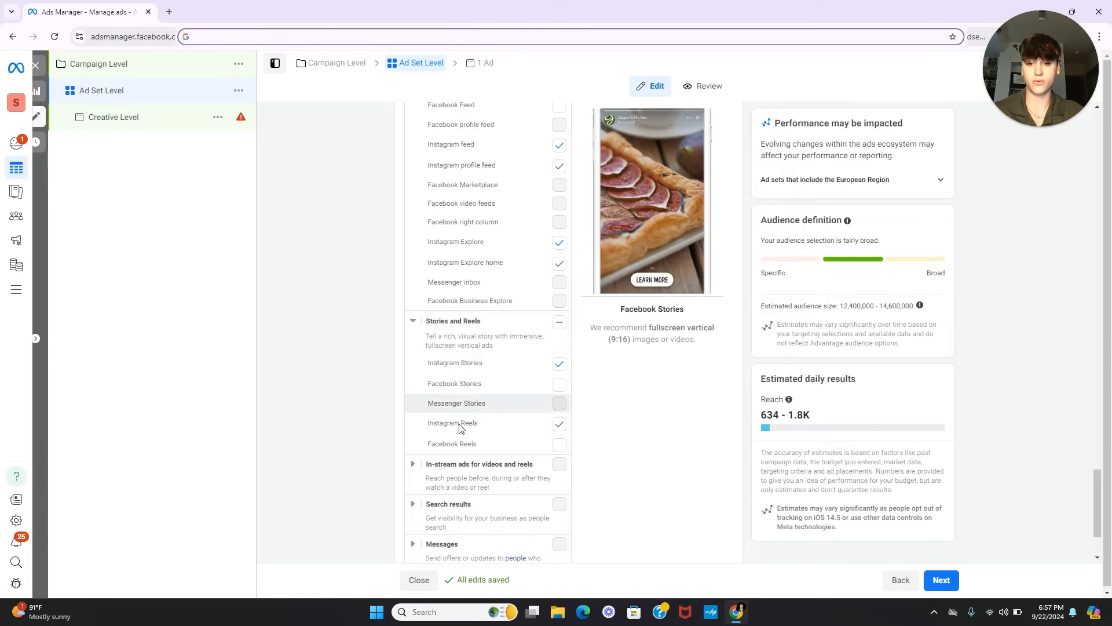
{"action": "scroll", "coordinate": [397, 282], "scroll_direction": "up", "scroll_amount": 1}
{"action": "scroll", "coordinate": [394, 284], "scroll_direction": "up", "scroll_amount": 2}
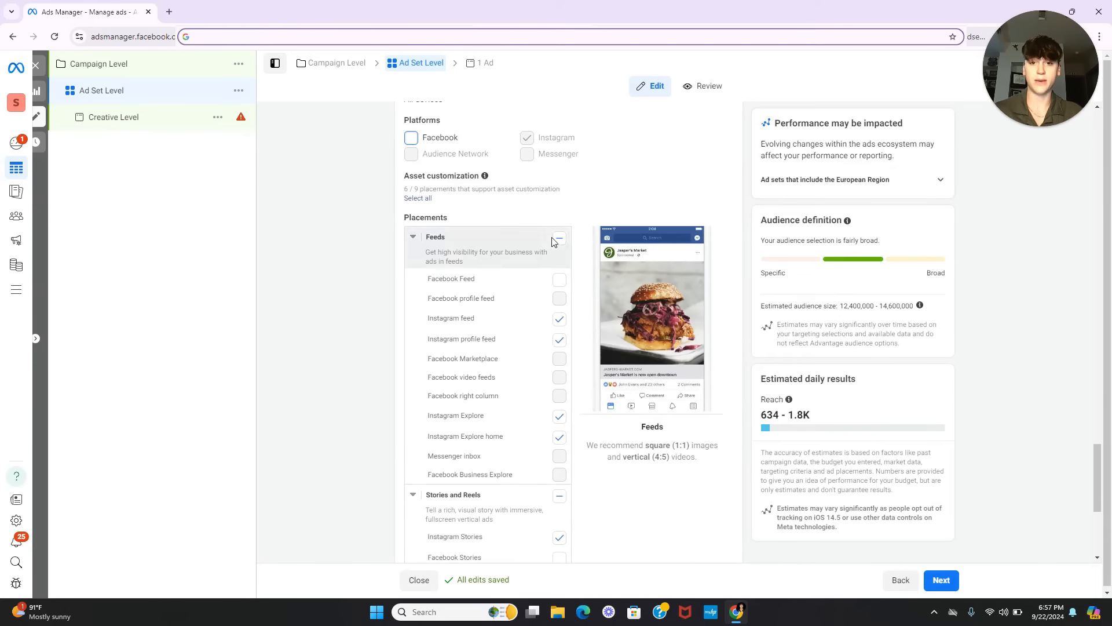
{"action": "scroll", "coordinate": [608, 186], "scroll_direction": "up", "scroll_amount": 2}
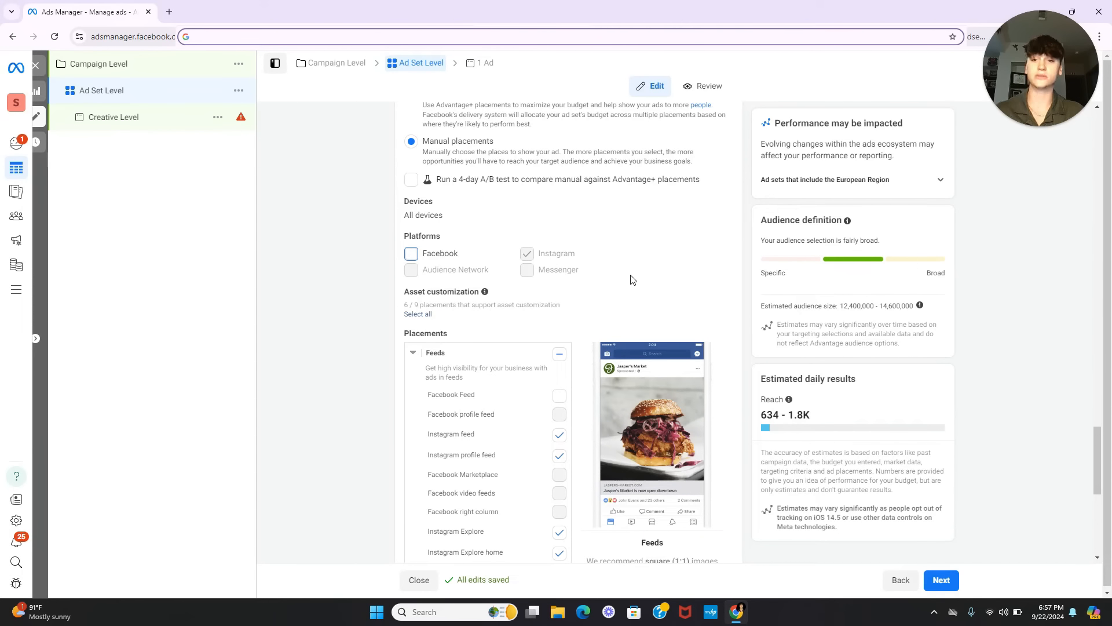
Step: Open the ad at the Creative Level and look through the account images available as media, without selecting any
{"action": "left_click", "coordinate": [144, 121]}
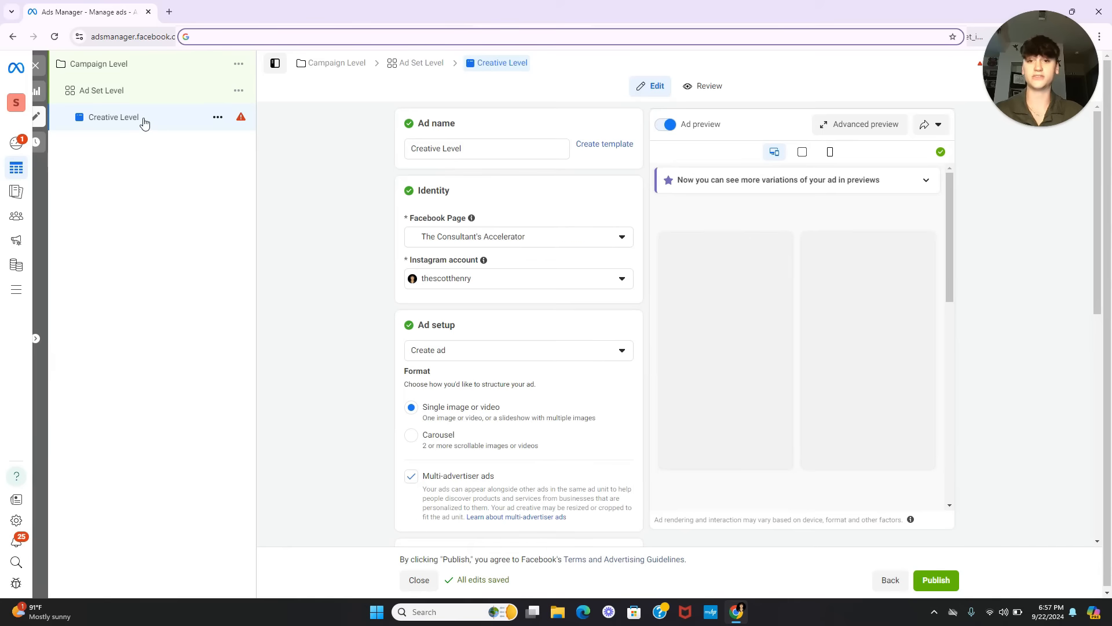
{"action": "scroll", "coordinate": [536, 363], "scroll_direction": "down", "scroll_amount": 2}
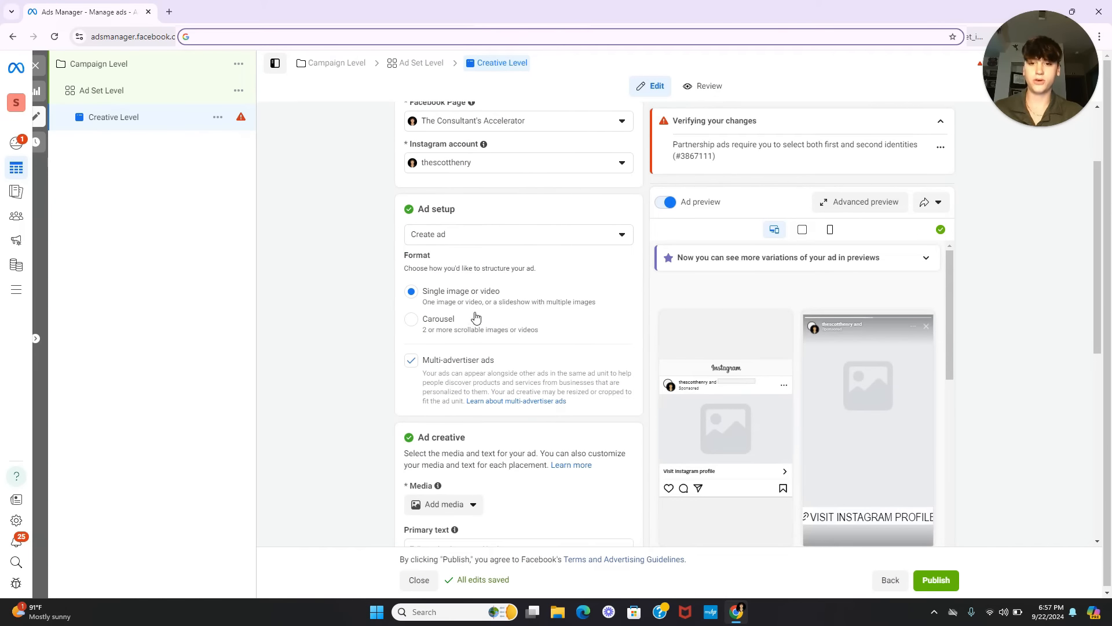
{"action": "left_click", "coordinate": [447, 505]}
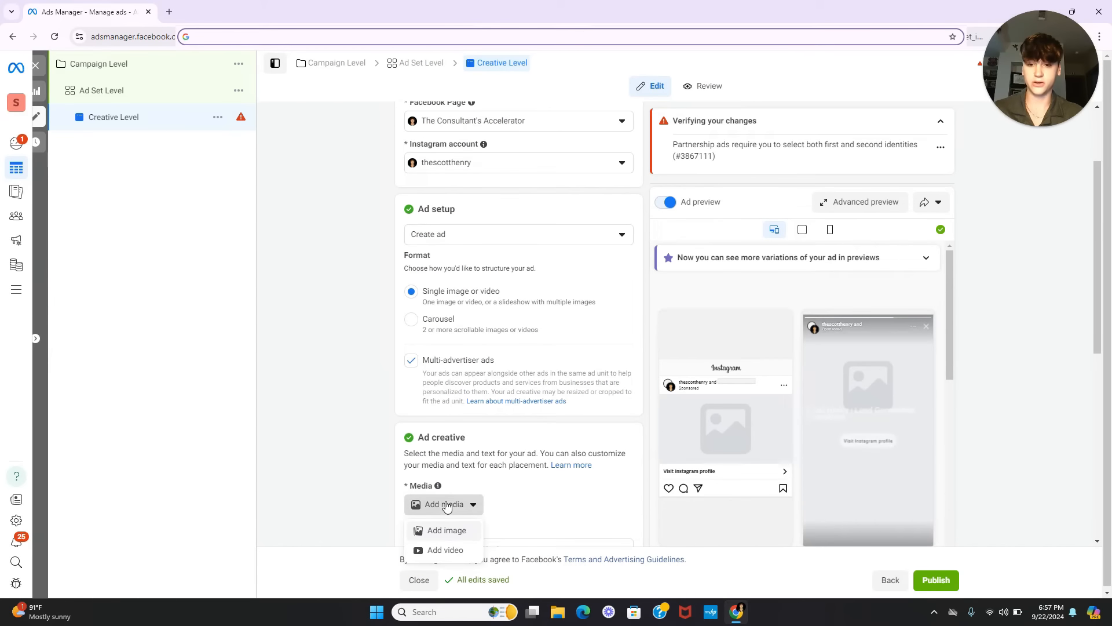
{"action": "left_click", "coordinate": [452, 531]}
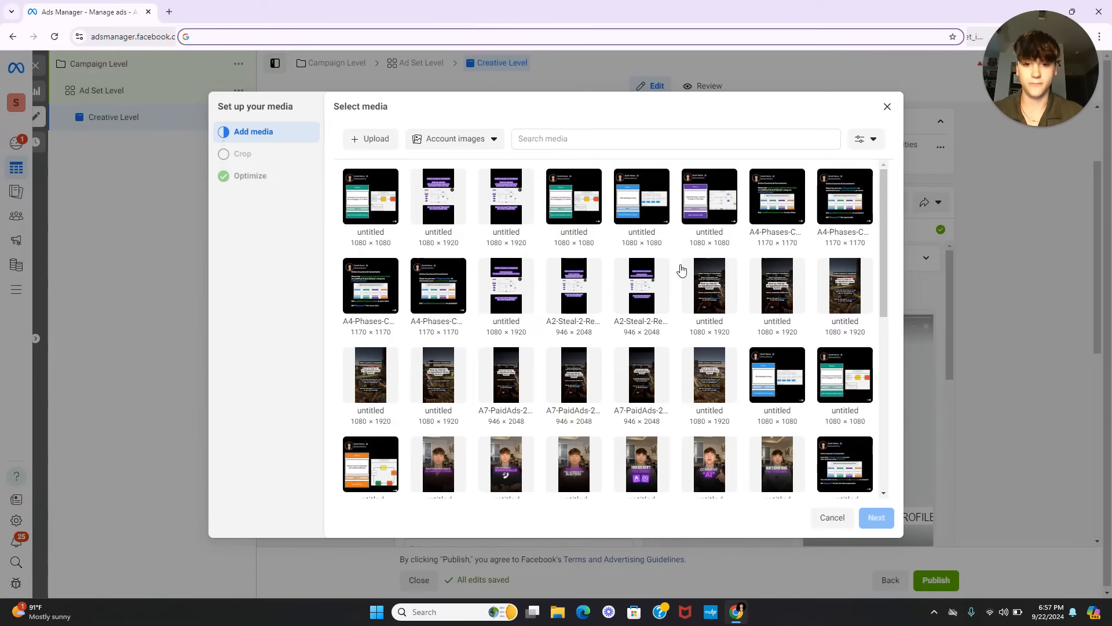
{"action": "left_click", "coordinate": [887, 106]}
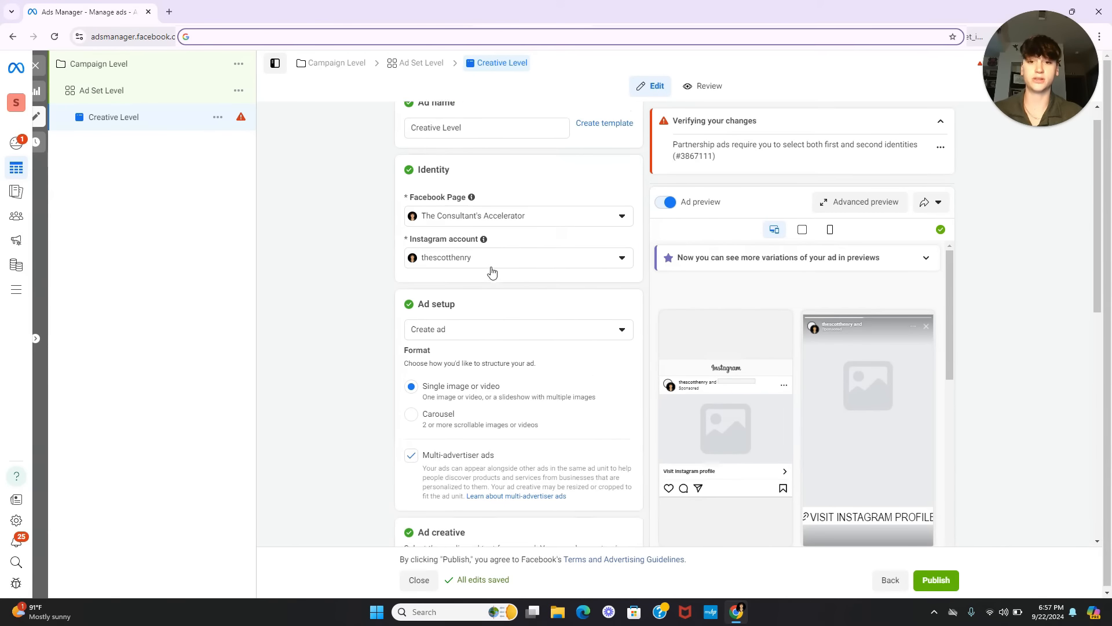
Step: Set the ad setup to Use existing post and look through the Instagram posts available for the ad
{"action": "left_click", "coordinate": [512, 350]}
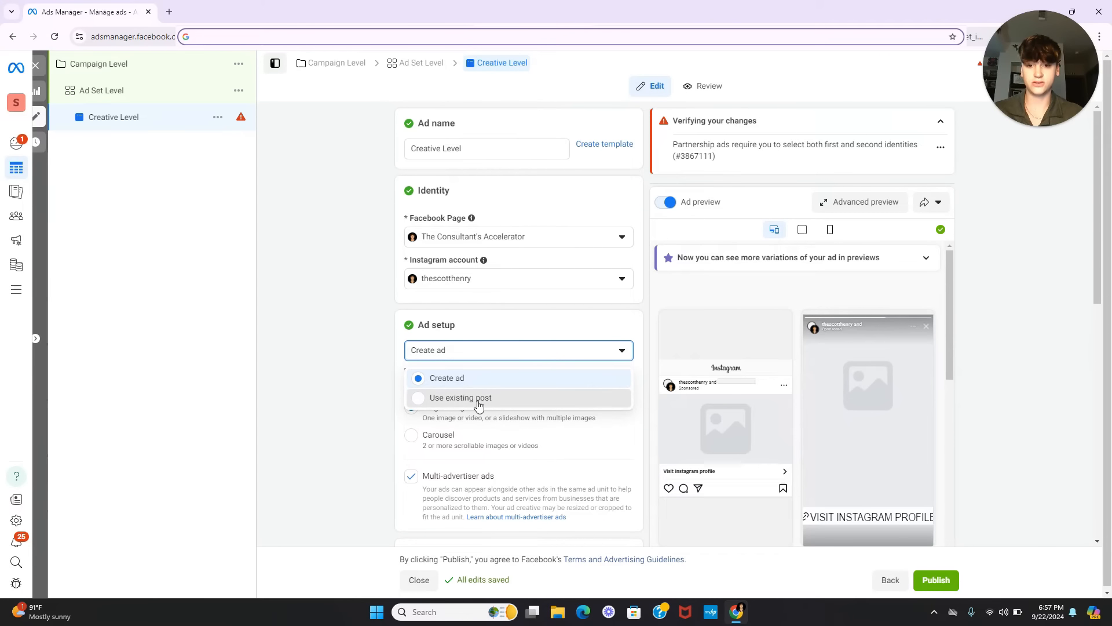
{"action": "left_click", "coordinate": [478, 398]}
{"action": "scroll", "coordinate": [375, 342], "scroll_direction": "down", "scroll_amount": 4}
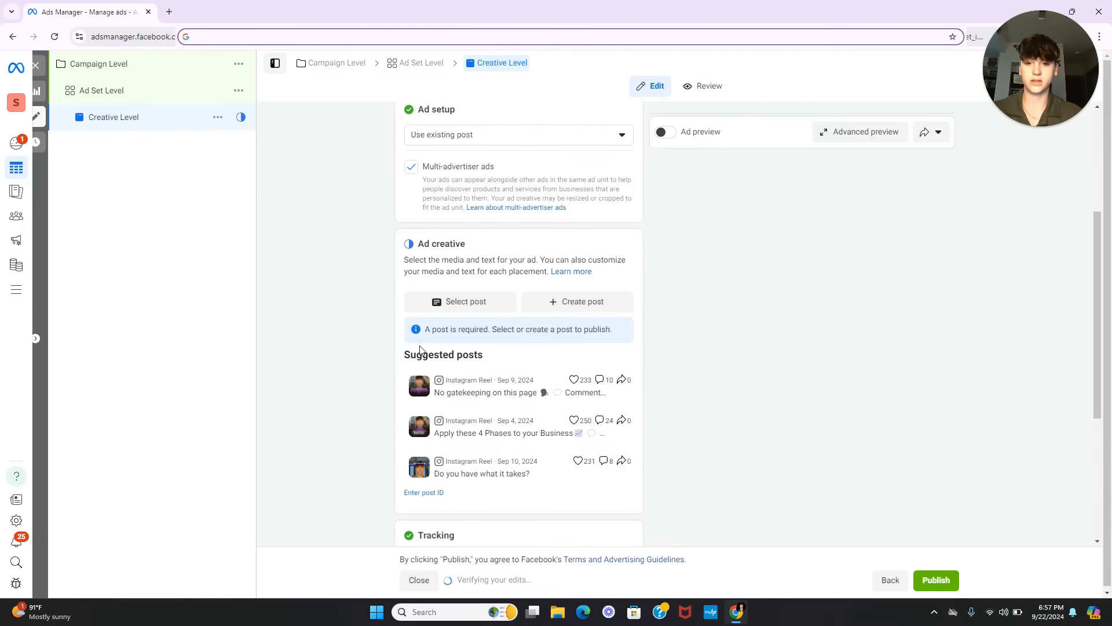
{"action": "left_click", "coordinate": [446, 290]}
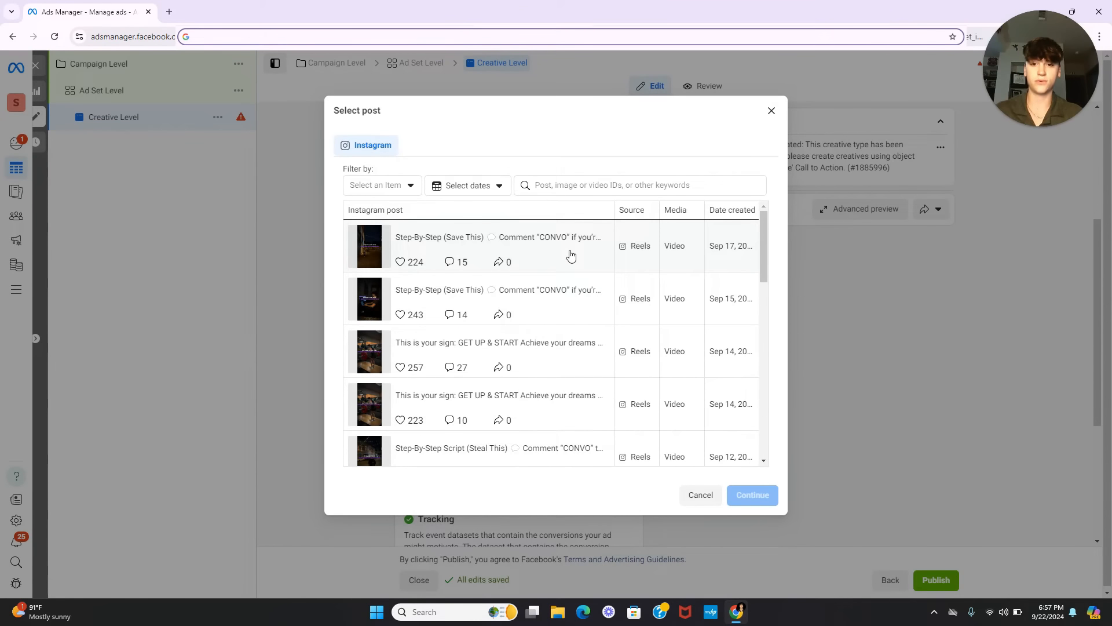
{"action": "scroll", "coordinate": [510, 359], "scroll_direction": "down", "scroll_amount": 10}
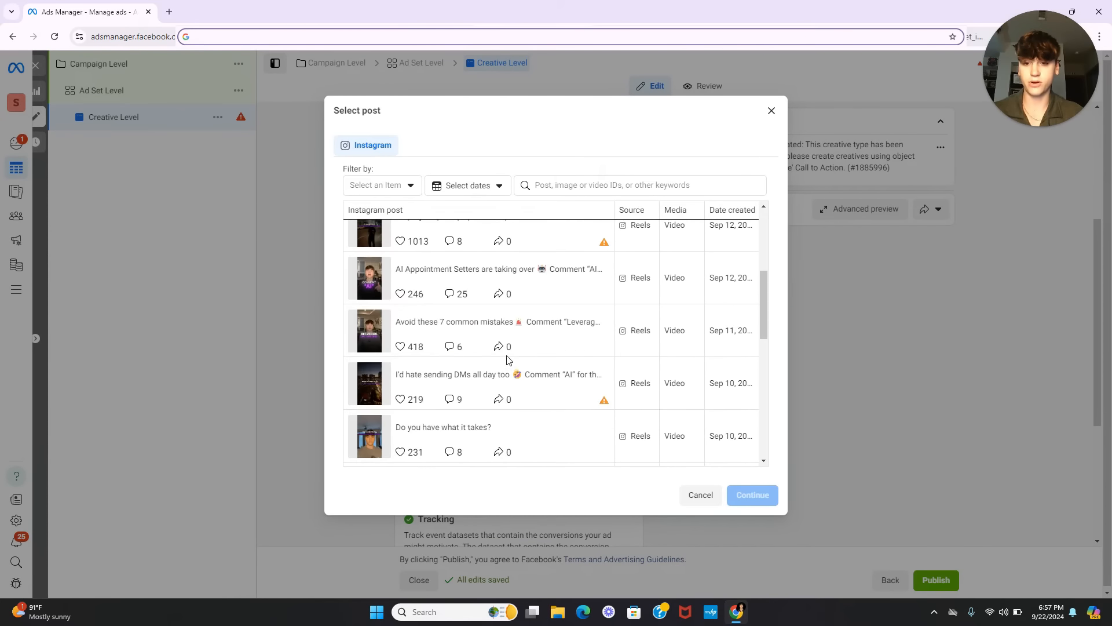
{"action": "left_click", "coordinate": [772, 110]}
{"action": "scroll", "coordinate": [336, 324], "scroll_direction": "up", "scroll_amount": 3}
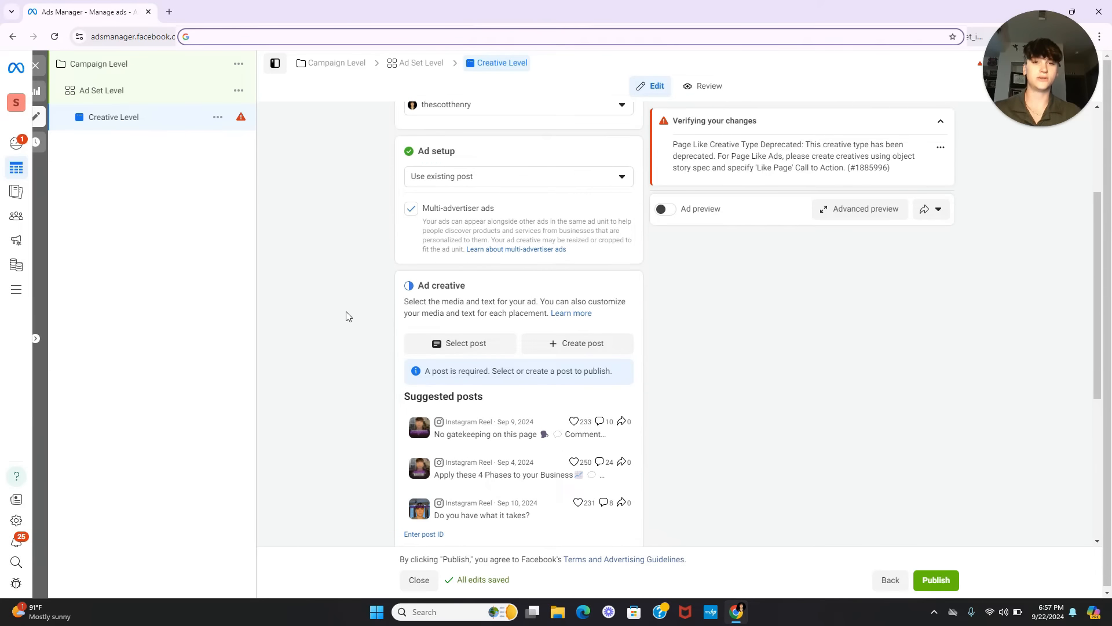
Step: Switch the ad setup back to Create ad
{"action": "left_click", "coordinate": [468, 296]}
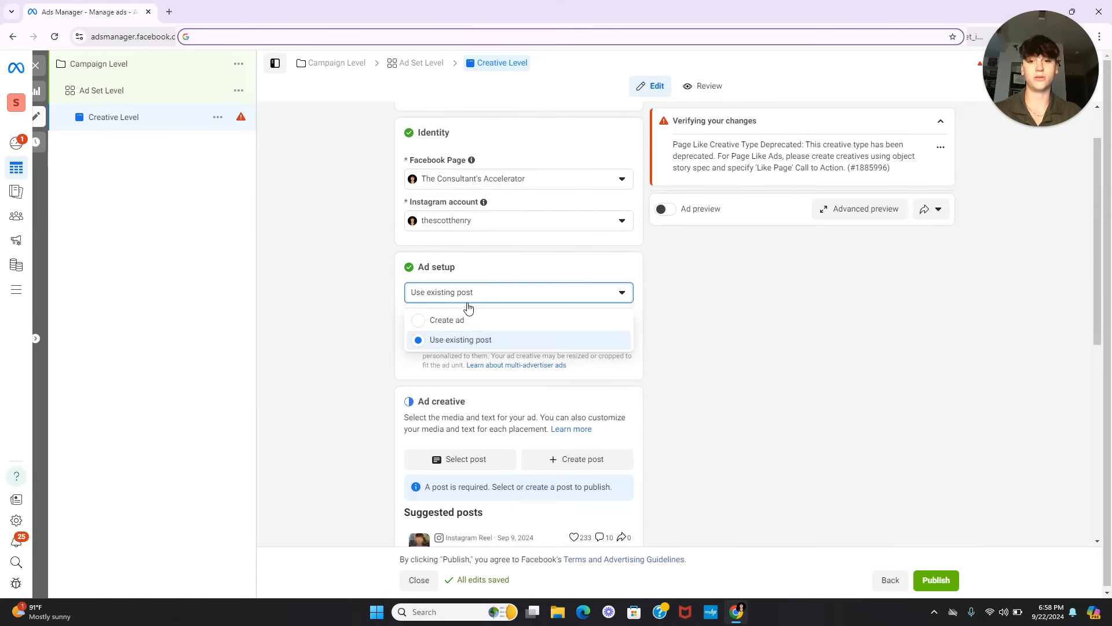
{"action": "left_click", "coordinate": [443, 318]}
{"action": "scroll", "coordinate": [467, 435], "scroll_direction": "down", "scroll_amount": 2}
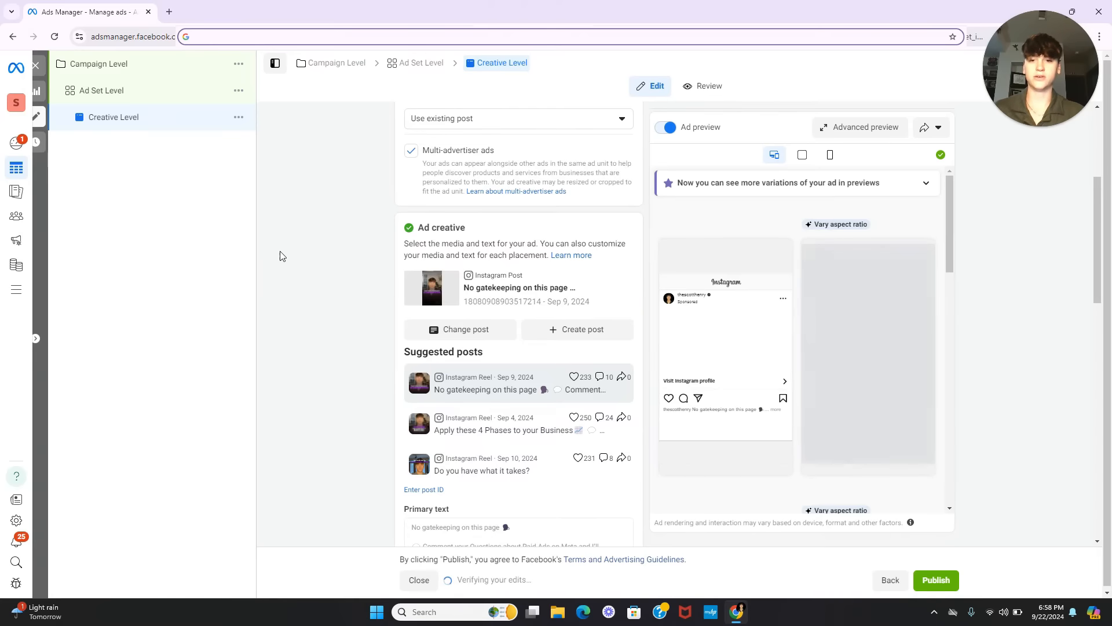
Step: Review the ad's settings with the existing Instagram post and examine its previews across the Instagram placements
{"action": "scroll", "coordinate": [301, 284], "scroll_direction": "up", "scroll_amount": 2}
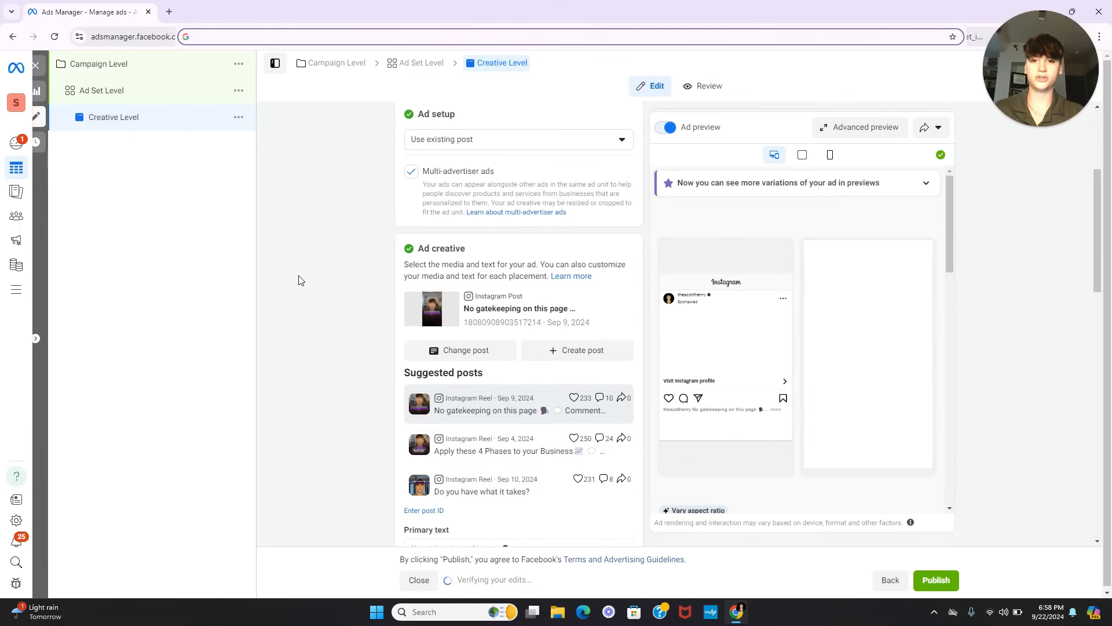
{"action": "scroll", "coordinate": [309, 292], "scroll_direction": "up", "scroll_amount": 2}
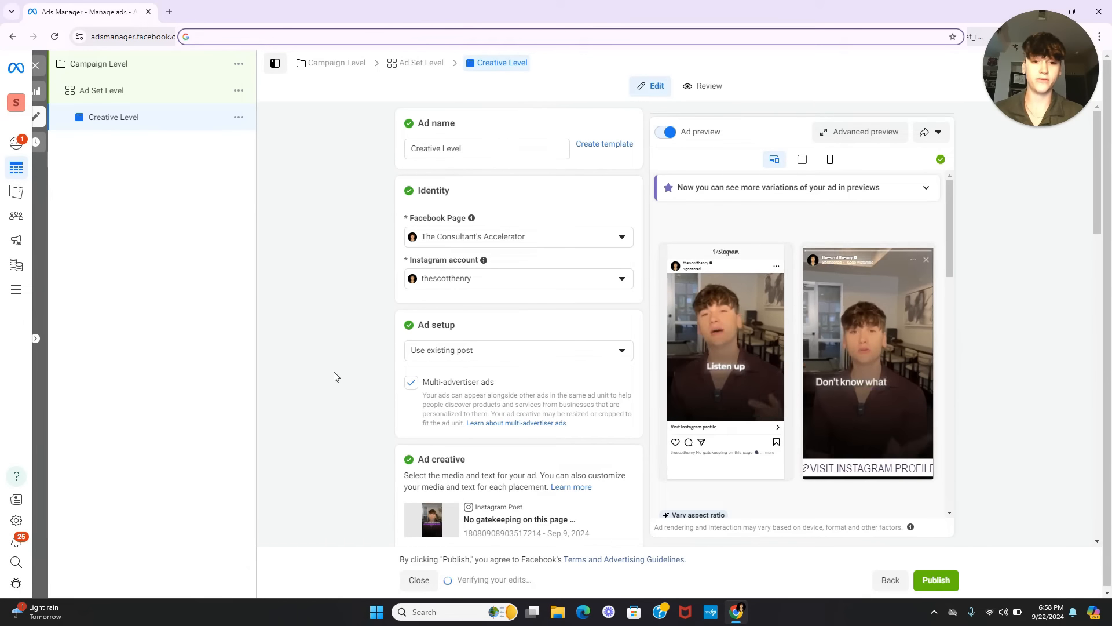
{"action": "scroll", "coordinate": [311, 360], "scroll_direction": "down", "scroll_amount": 1}
{"action": "scroll", "coordinate": [829, 342], "scroll_direction": "down", "scroll_amount": 5}
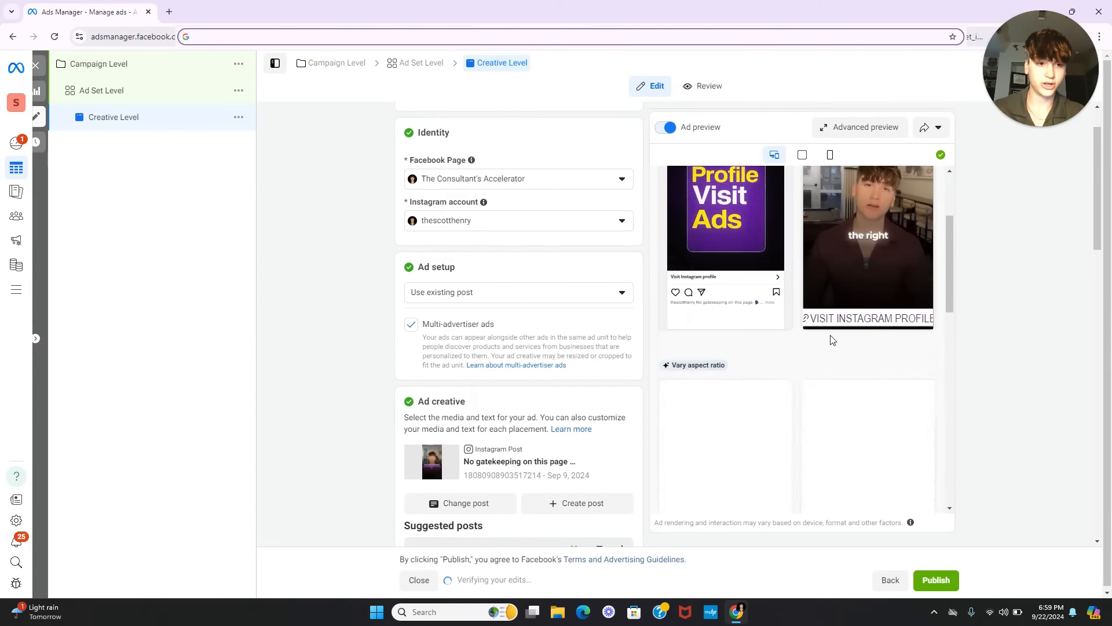
{"action": "scroll", "coordinate": [844, 359], "scroll_direction": "up", "scroll_amount": 4}
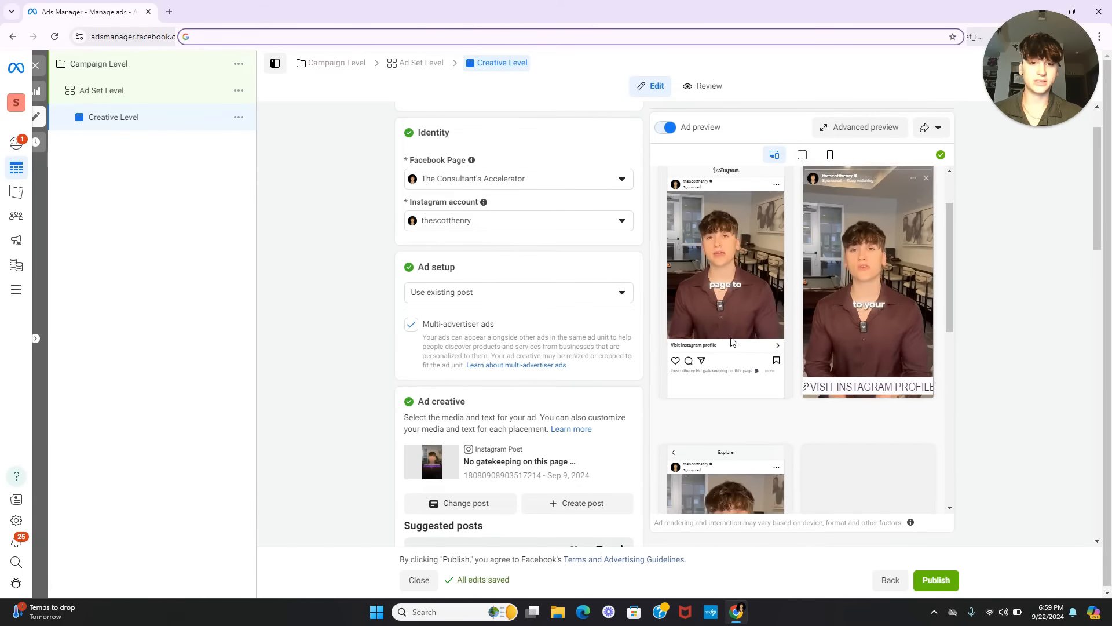
Step: Examine how the ad looks in the Instagram Explore, Reels and profile feed previews
{"action": "scroll", "coordinate": [730, 317], "scroll_direction": "down", "scroll_amount": 4}
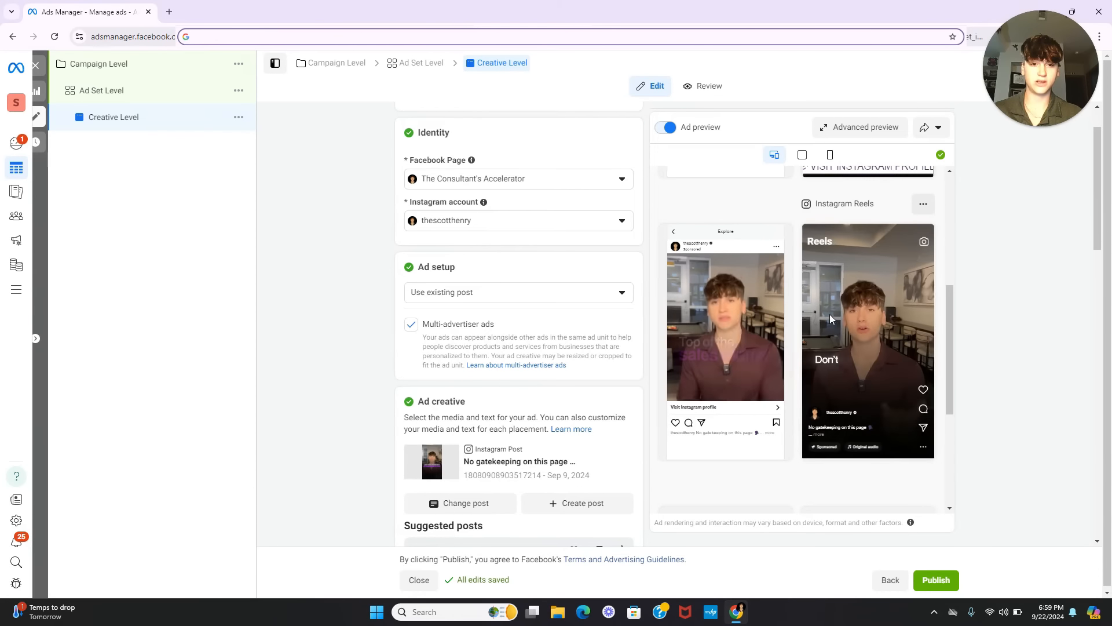
{"action": "scroll", "coordinate": [811, 315], "scroll_direction": "down", "scroll_amount": 2}
{"action": "scroll", "coordinate": [742, 368], "scroll_direction": "down", "scroll_amount": 2}
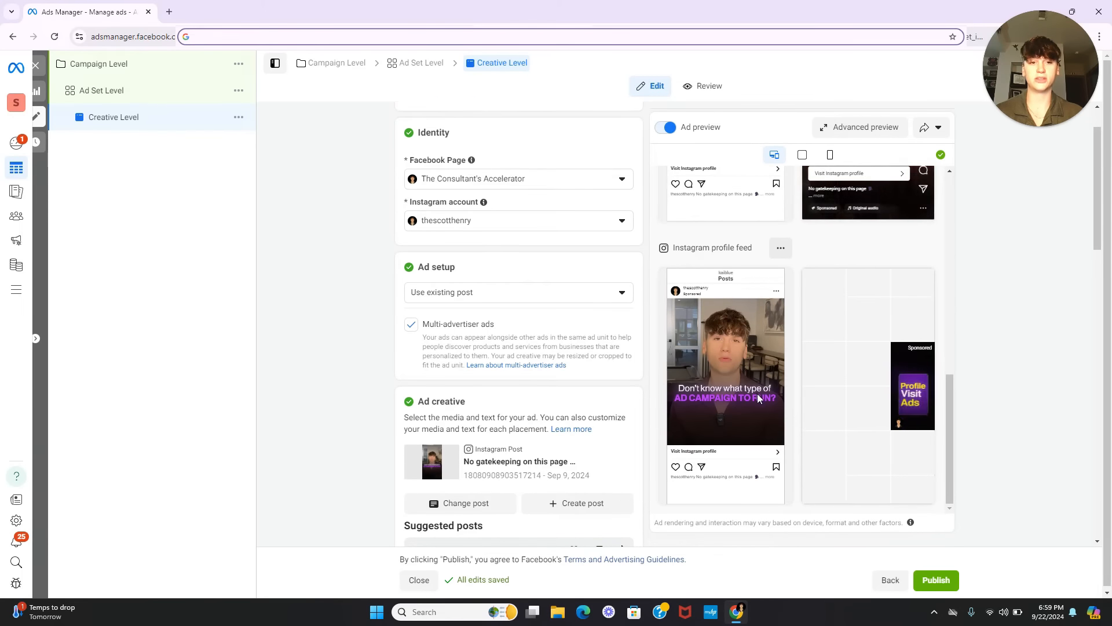
{"action": "scroll", "coordinate": [757, 394], "scroll_direction": "up", "scroll_amount": 4}
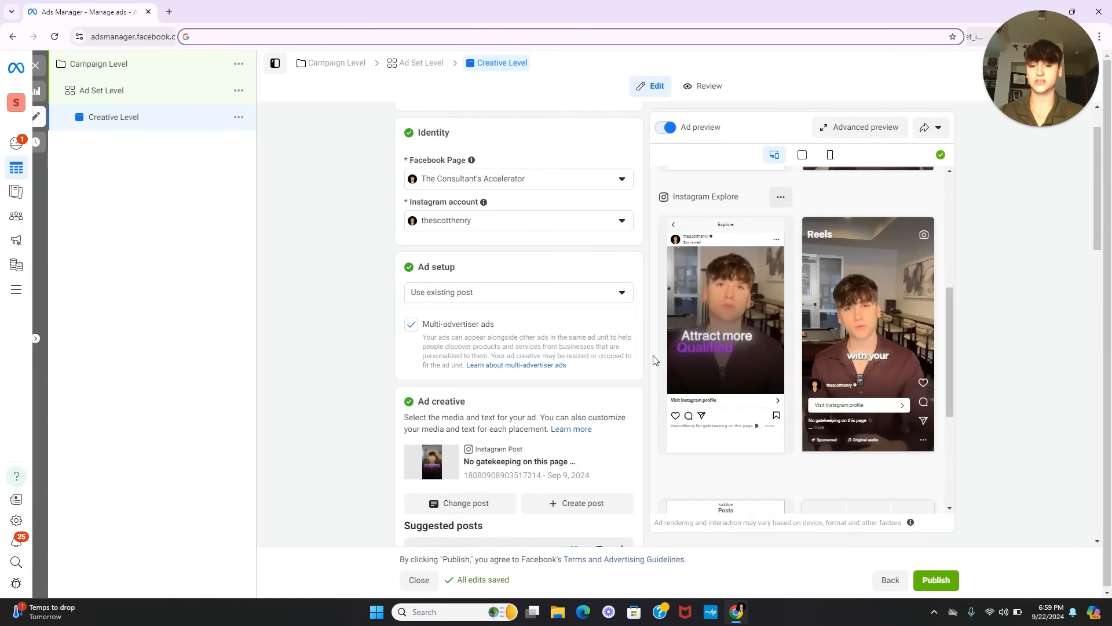
Step: Look through the ad's primary text, generated text variations, call to action, Advantage+ creative and tracking settings without changing them
{"action": "scroll", "coordinate": [566, 368], "scroll_direction": "down", "scroll_amount": 8}
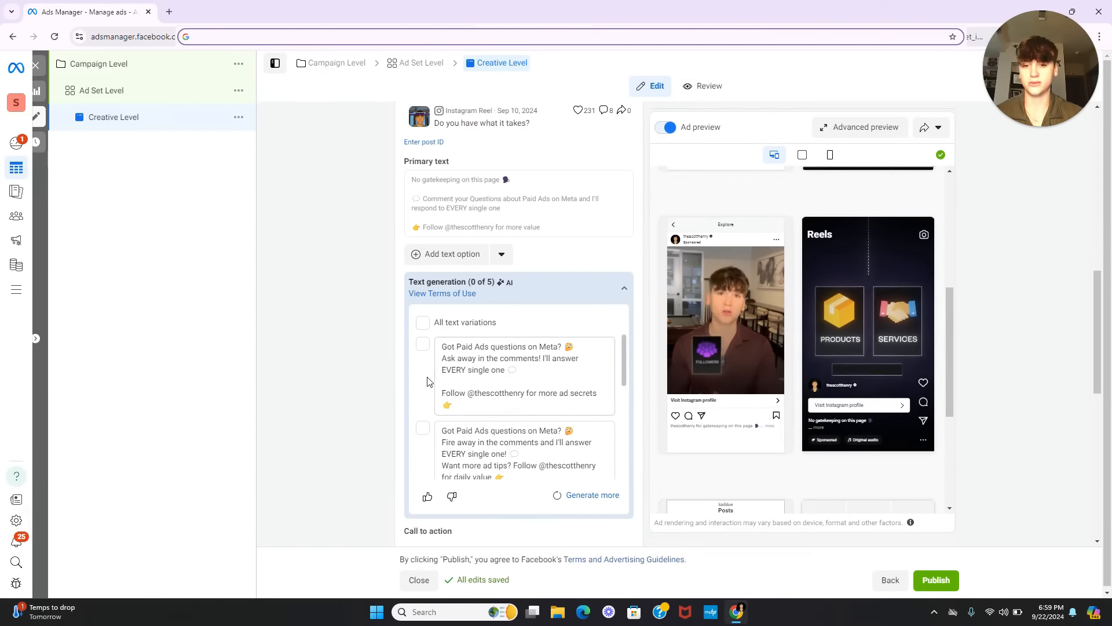
{"action": "scroll", "coordinate": [429, 377], "scroll_direction": "down", "scroll_amount": 2}
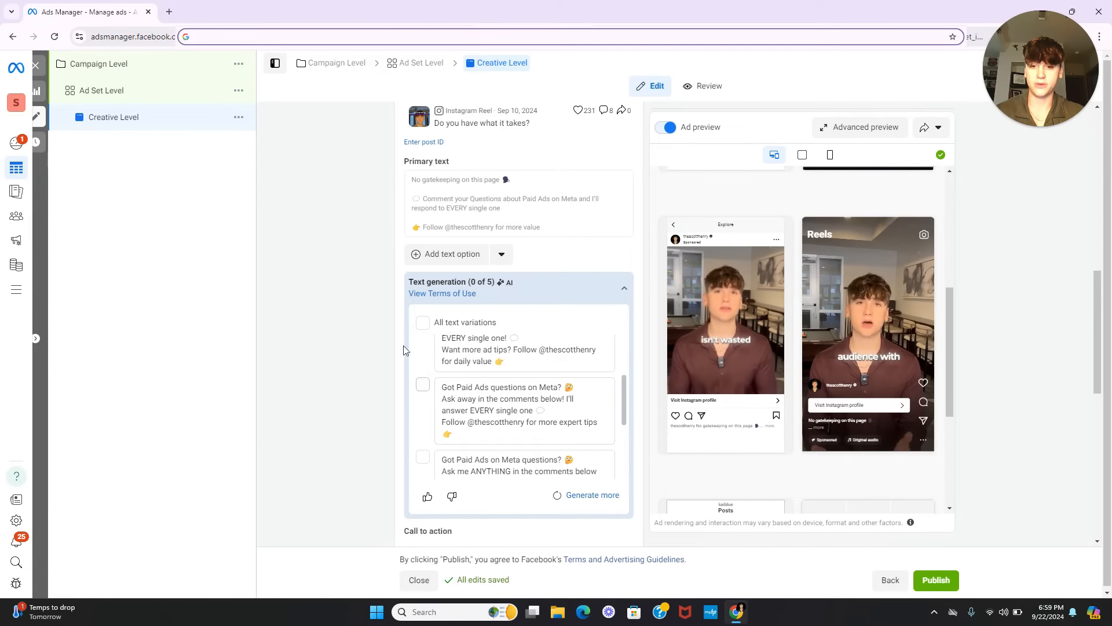
{"action": "scroll", "coordinate": [366, 371], "scroll_direction": "down", "scroll_amount": 4}
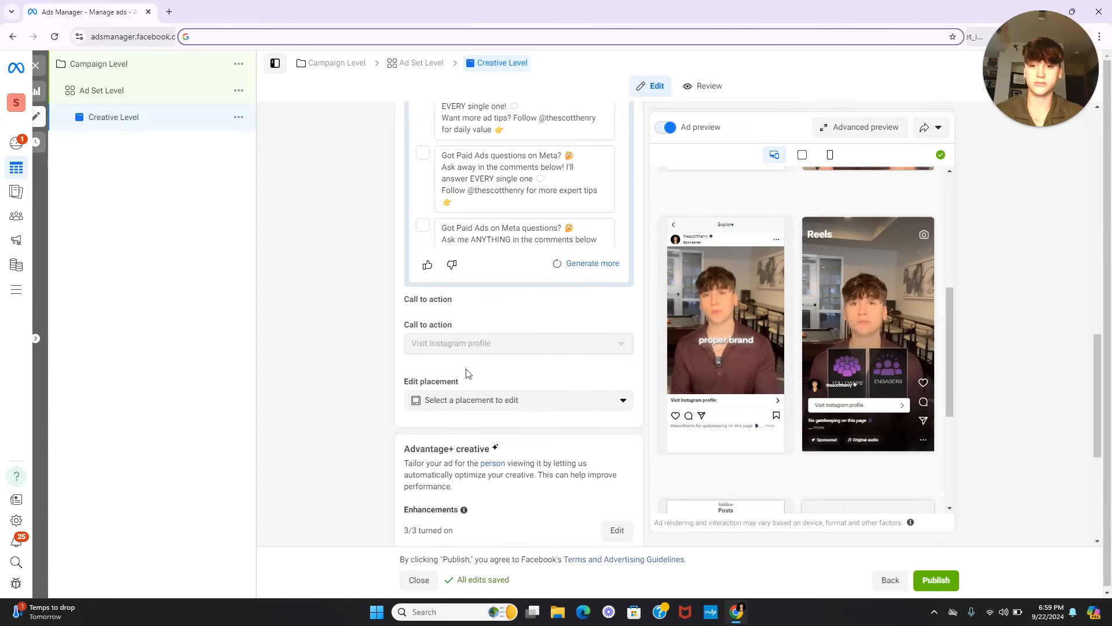
{"action": "scroll", "coordinate": [524, 348], "scroll_direction": "down", "scroll_amount": 5}
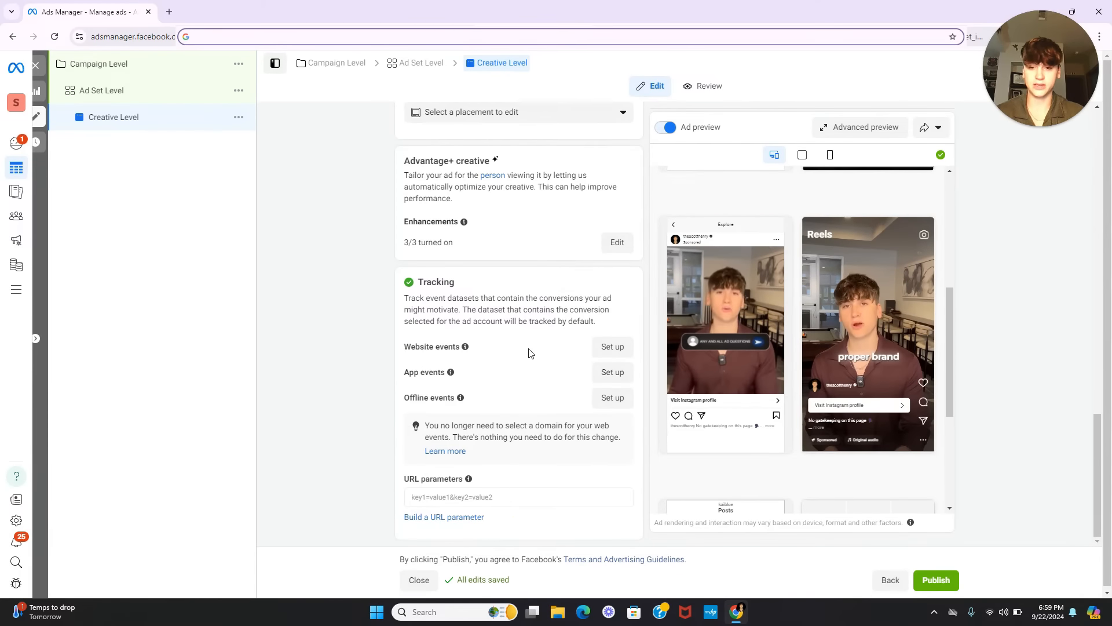
{"action": "scroll", "coordinate": [528, 355], "scroll_direction": "down", "scroll_amount": 1}
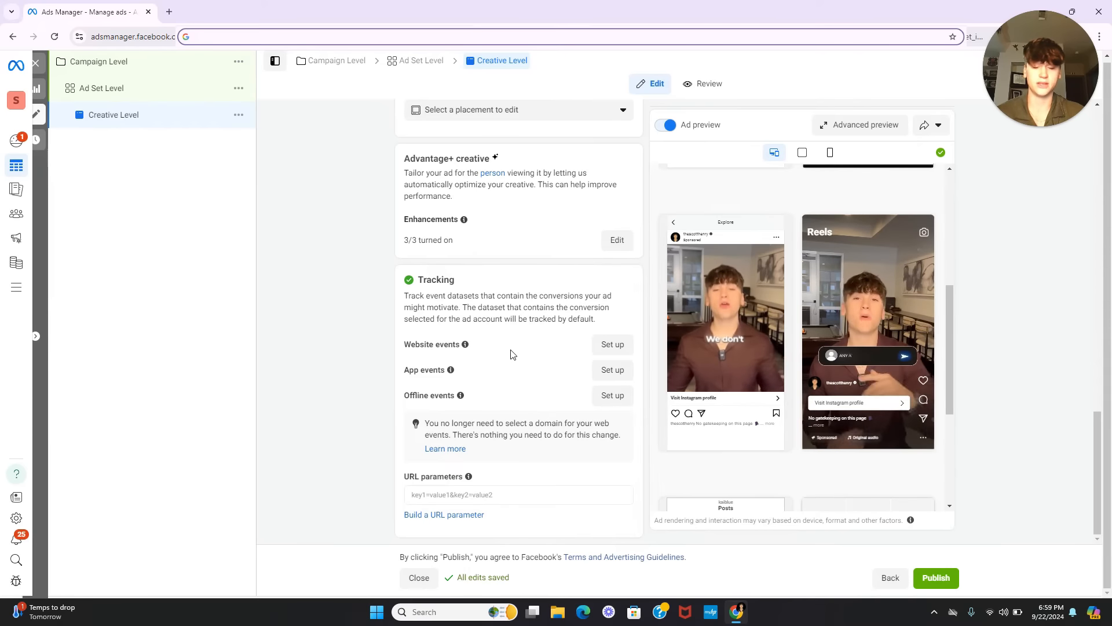
Step: Revisit the draft's Campaign Level and Ad Set Level from the top of the ad's settings
{"action": "scroll", "coordinate": [519, 352], "scroll_direction": "up", "scroll_amount": 10}
{"action": "scroll", "coordinate": [510, 232], "scroll_direction": "up", "scroll_amount": 3}
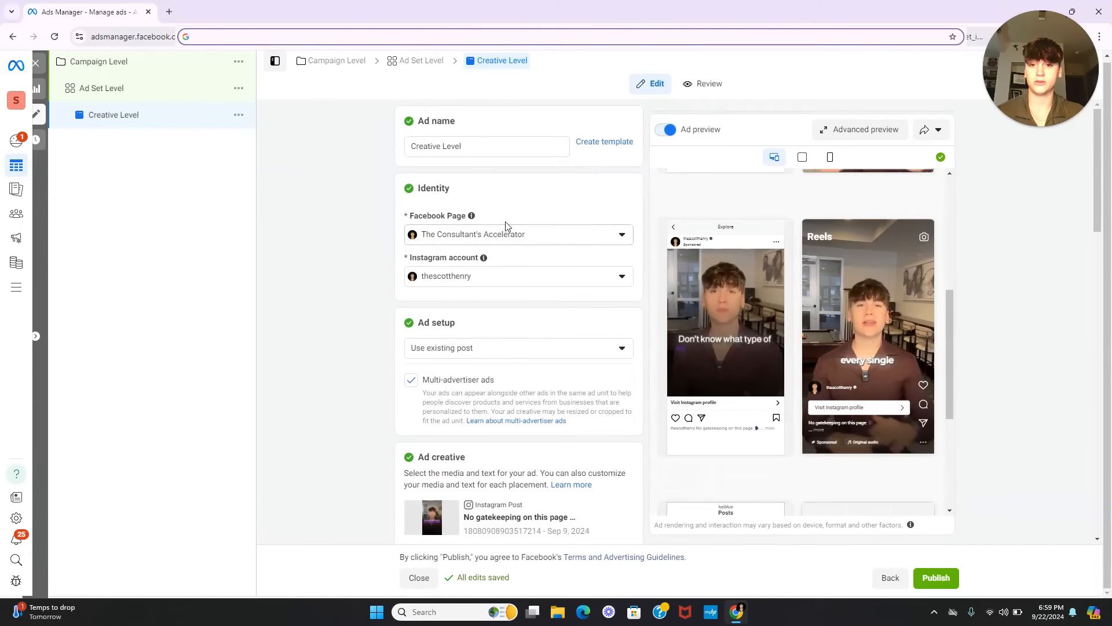
{"action": "left_click", "coordinate": [127, 61]}
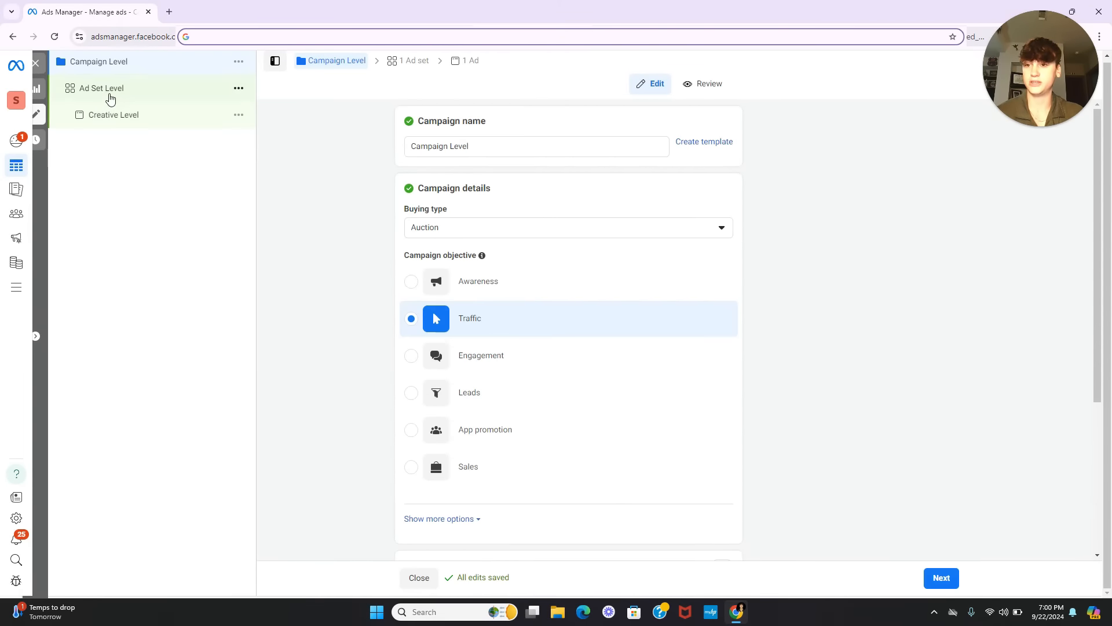
{"action": "left_click", "coordinate": [107, 97]}
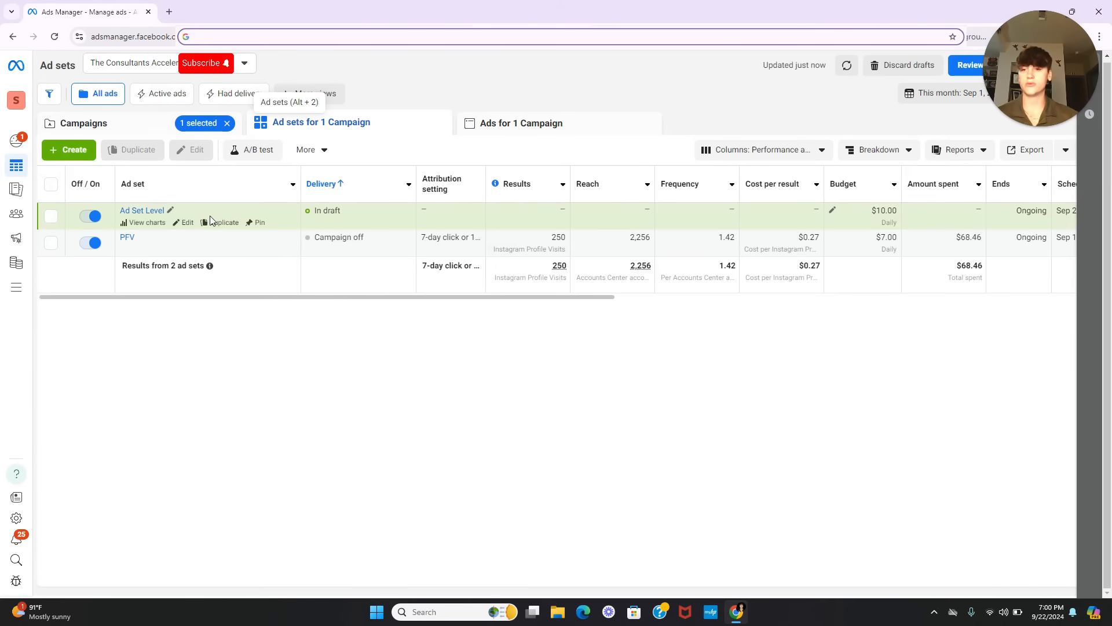
Step: Open the ads of the selected Profile Visit Campaign and examine their results, costs, CPM, link clicks and click-through rates
{"action": "left_click", "coordinate": [137, 123]}
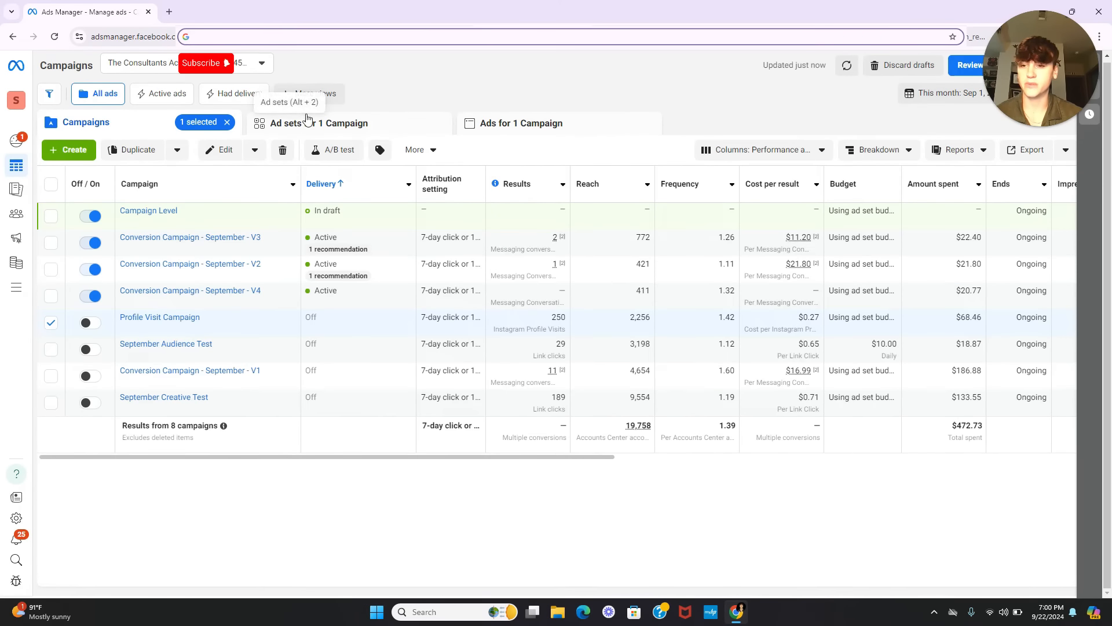
{"action": "left_click", "coordinate": [323, 124]}
{"action": "left_click", "coordinate": [493, 124]}
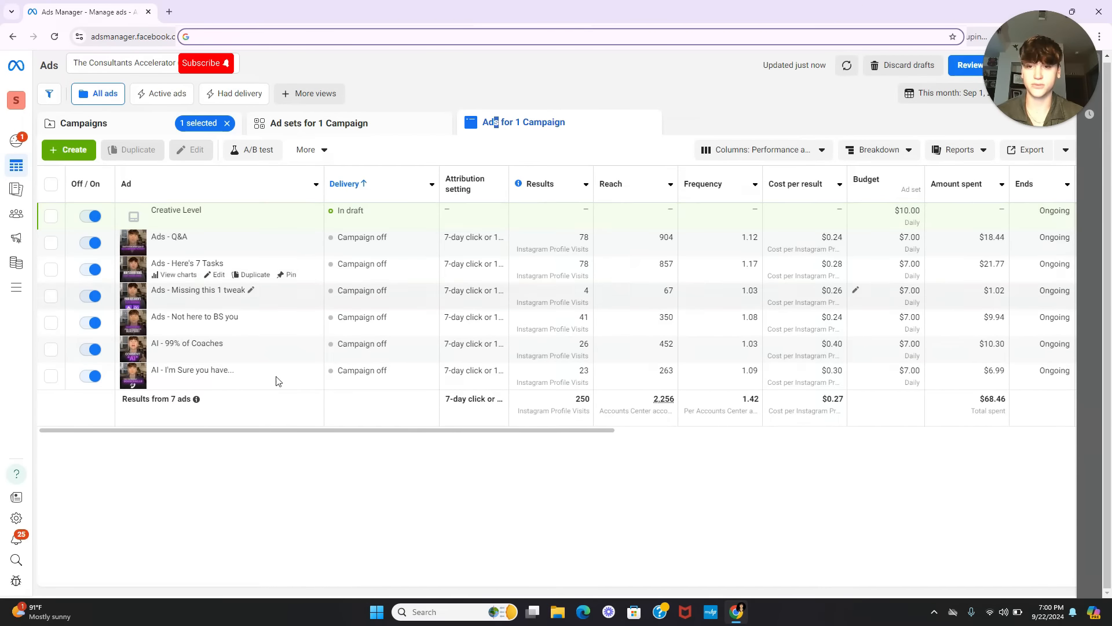
{"action": "left_click_drag", "start_coordinate": [300, 438], "coordinate": [386, 452]}
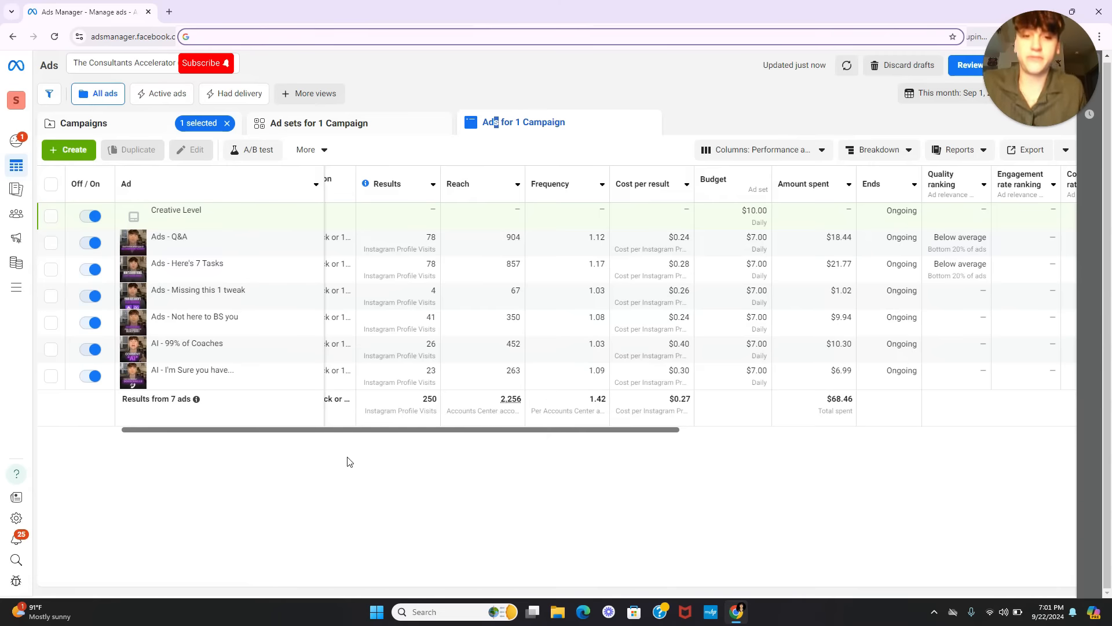
{"action": "left_click_drag", "start_coordinate": [280, 434], "coordinate": [662, 432]}
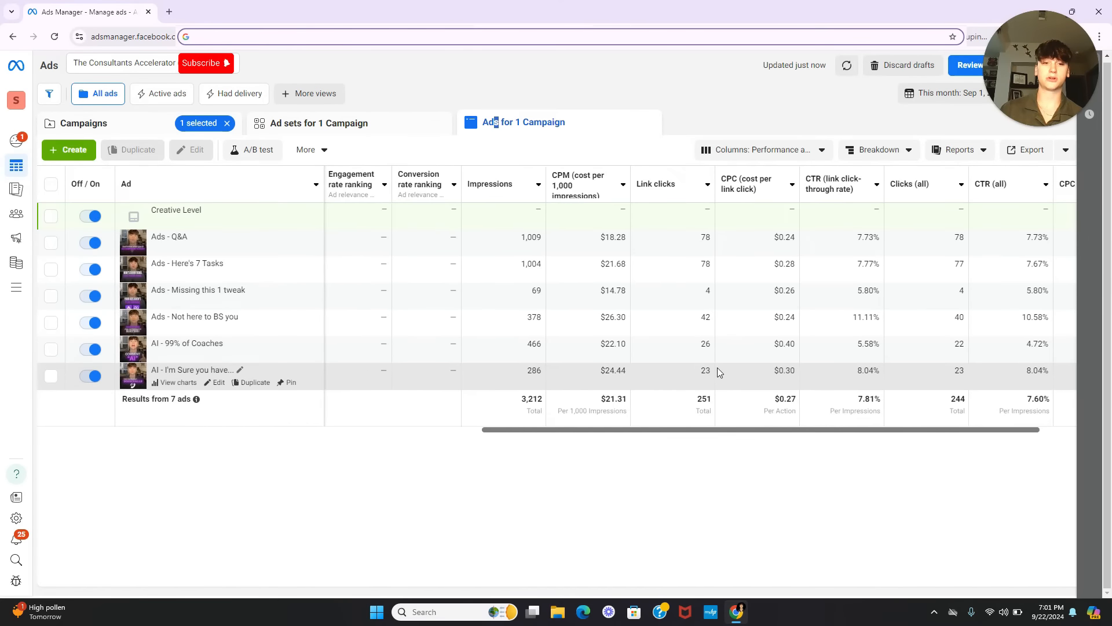
{"action": "scroll", "coordinate": [718, 370], "scroll_direction": "right", "scroll_amount": 2}
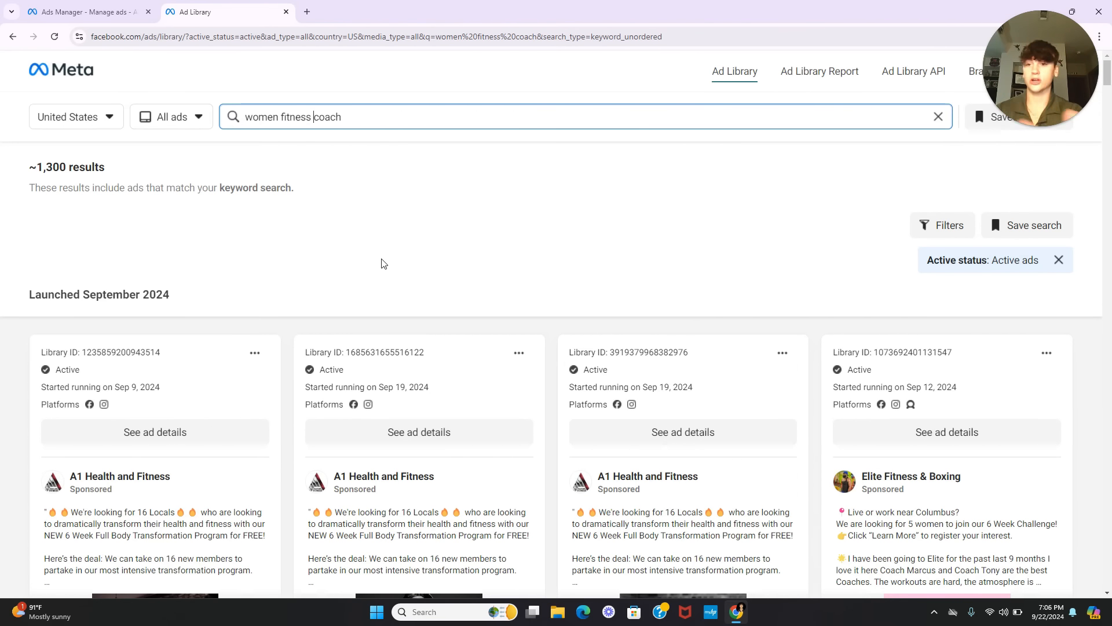
Step: In the Meta Ad Library, look through the active United States ads for "women fitness coach" and "fitness online"
{"action": "scroll", "coordinate": [381, 264], "scroll_direction": "down", "scroll_amount": 3}
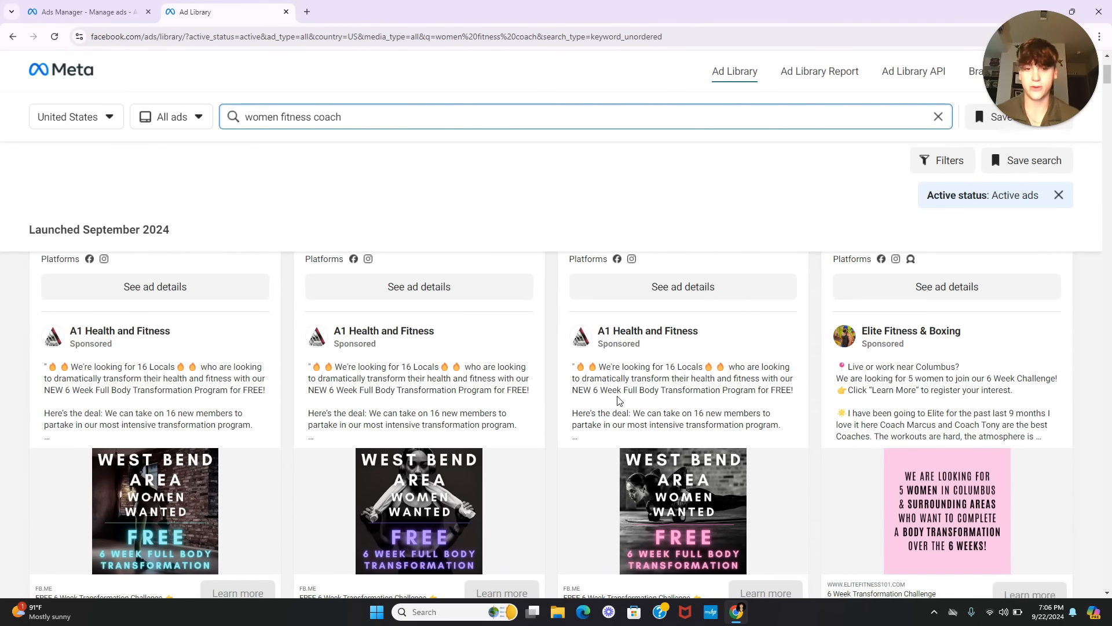
{"action": "scroll", "coordinate": [619, 400], "scroll_direction": "down", "scroll_amount": 5}
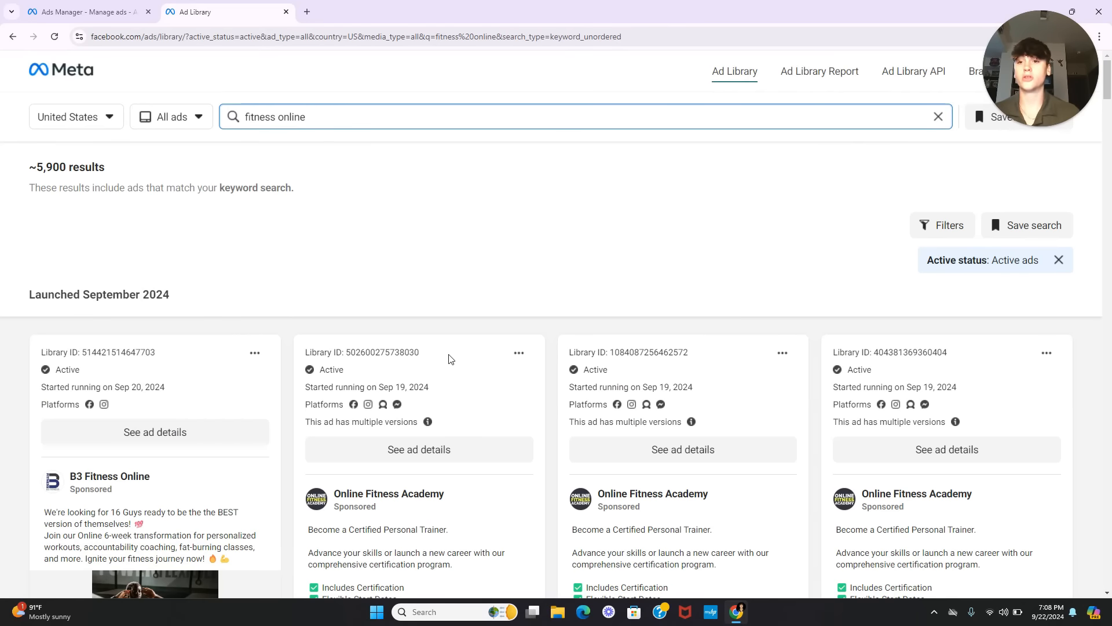
{"action": "scroll", "coordinate": [450, 358], "scroll_direction": "down", "scroll_amount": 3}
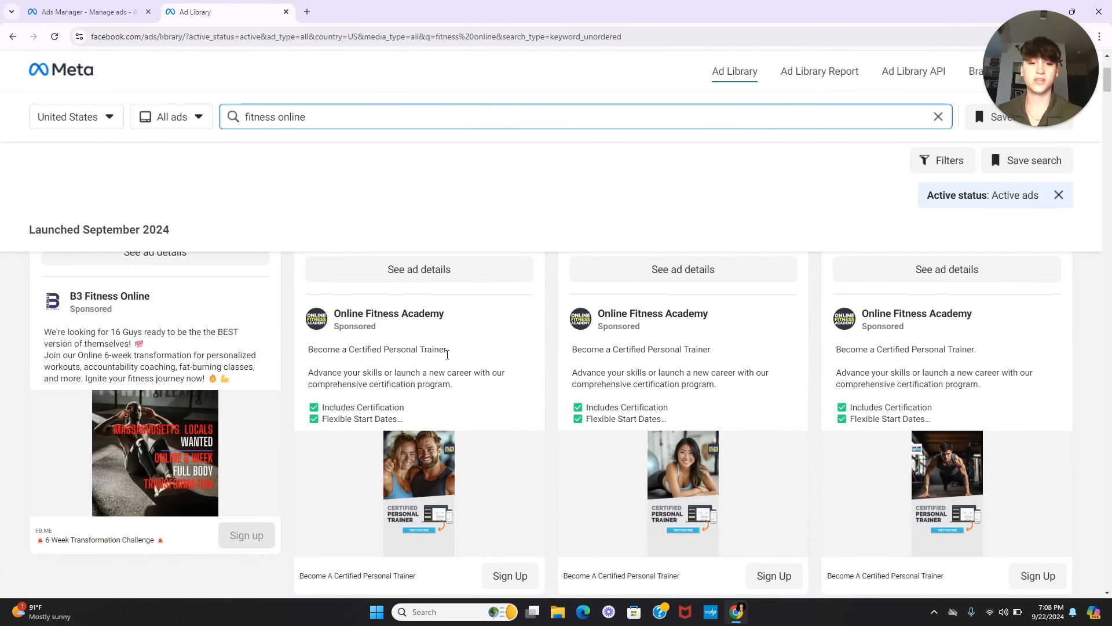
{"action": "scroll", "coordinate": [481, 412], "scroll_direction": "down", "scroll_amount": 7}
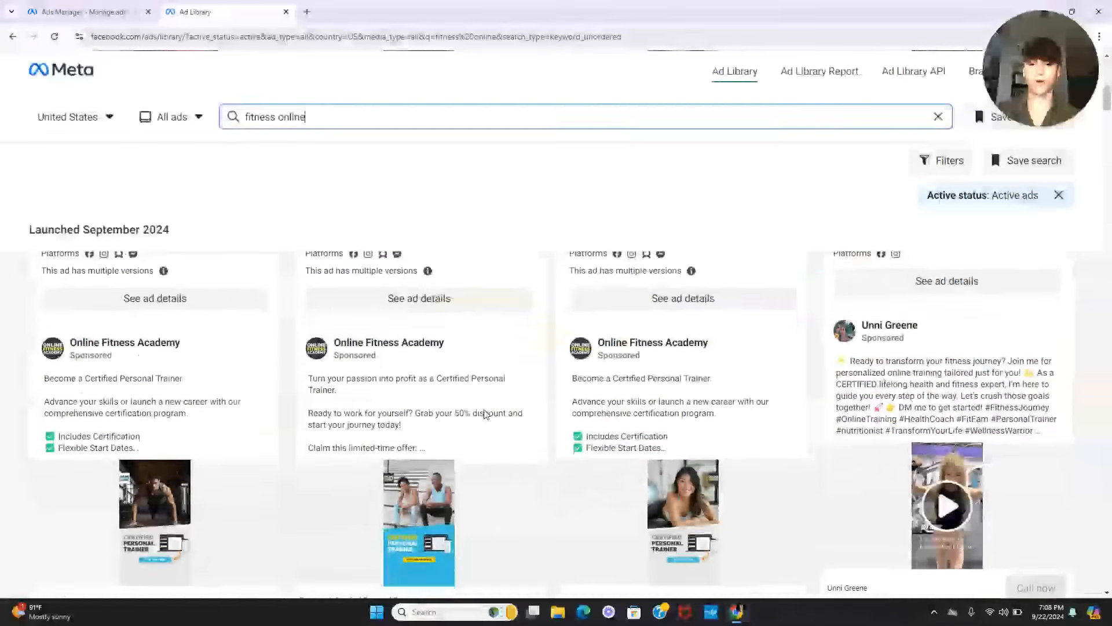
{"action": "scroll", "coordinate": [485, 411], "scroll_direction": "down", "scroll_amount": 4}
{"action": "scroll", "coordinate": [485, 414], "scroll_direction": "down", "scroll_amount": 10}
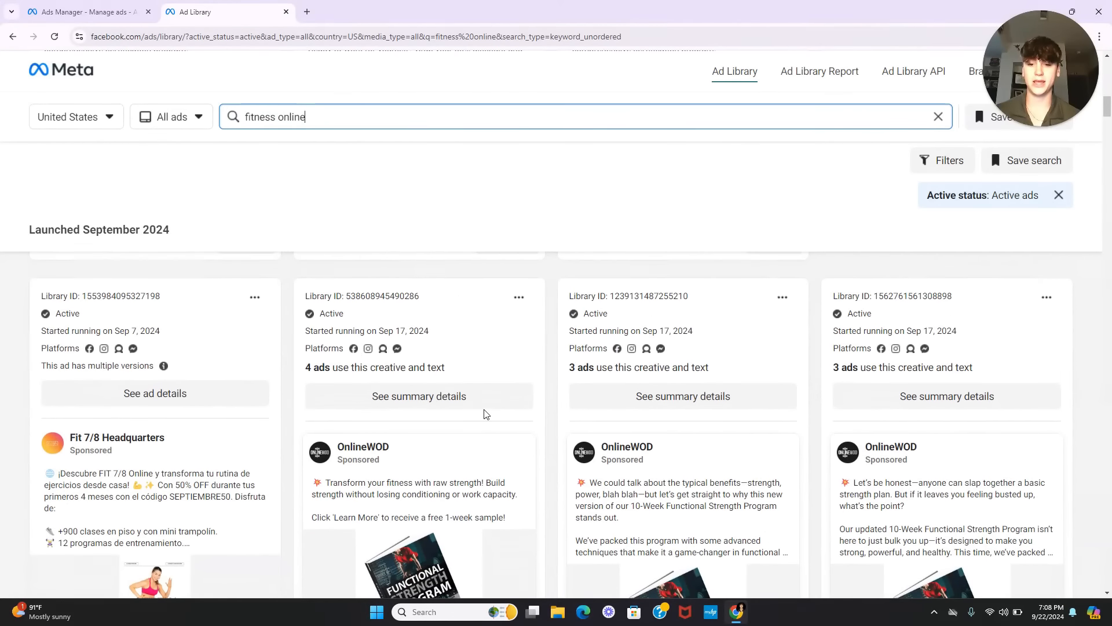
{"action": "scroll", "coordinate": [486, 414], "scroll_direction": "up", "scroll_amount": 15}
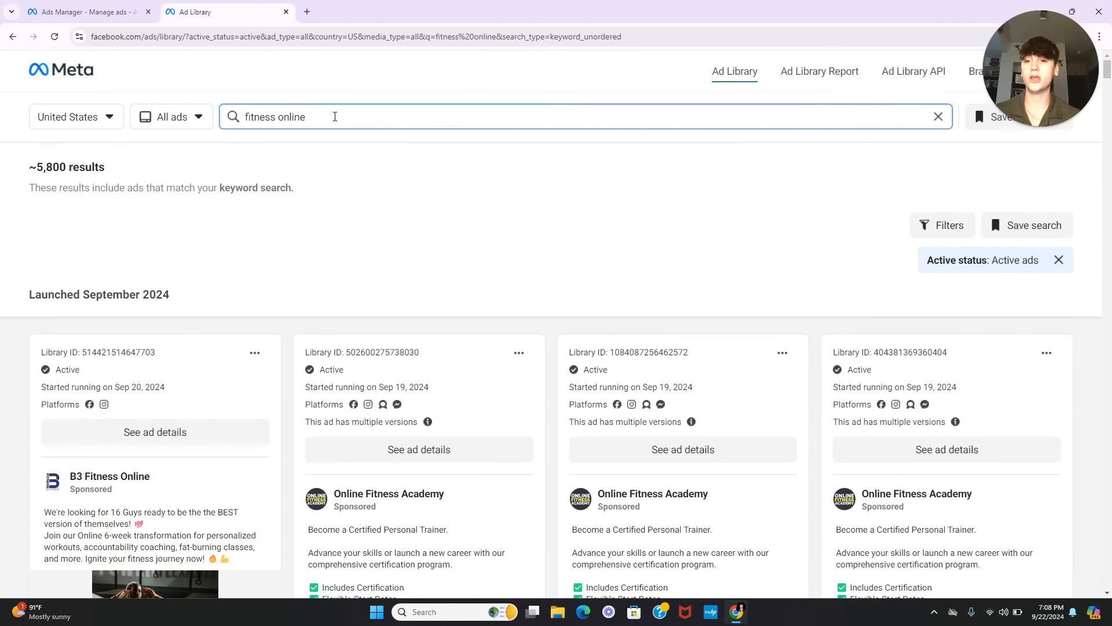
Step: Clear the keyword search and look through the active ads of the Kateryna Fitness page, comparing their copy and creatives
{"action": "key", "text": "ctrl+a"}
{"action": "key", "text": "BackSpace"}
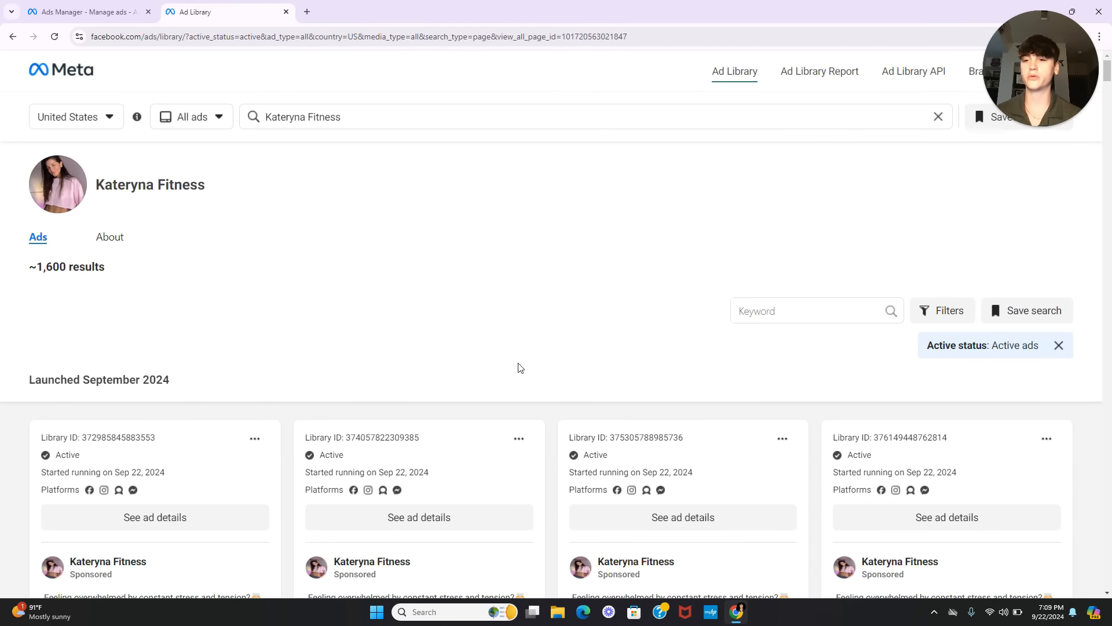
{"action": "scroll", "coordinate": [518, 368], "scroll_direction": "down", "scroll_amount": 3}
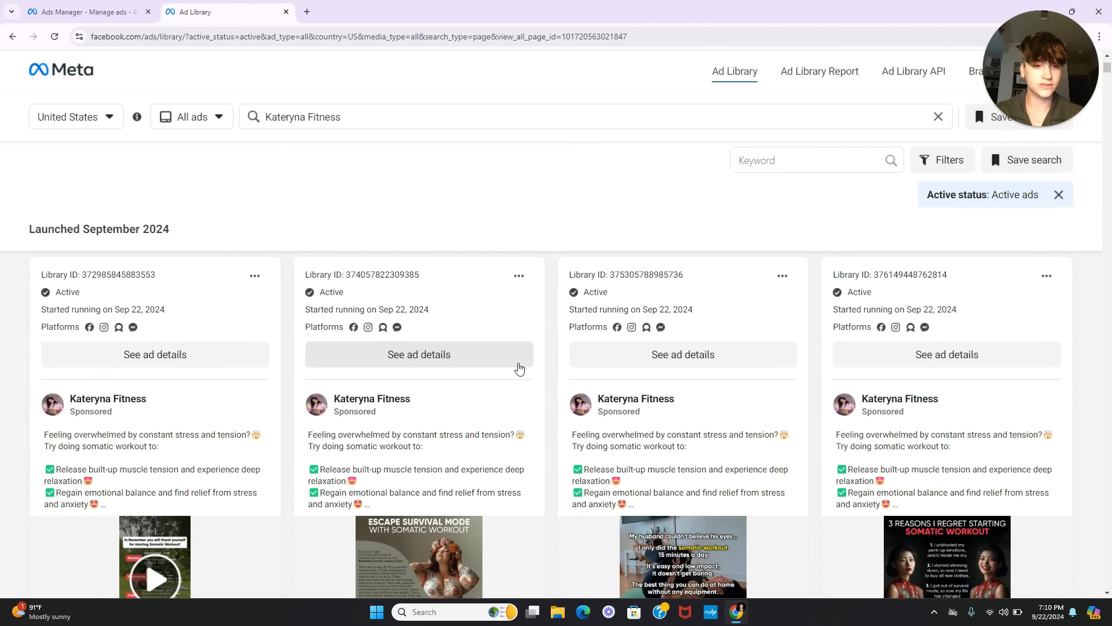
{"action": "scroll", "coordinate": [950, 342], "scroll_direction": "down", "scroll_amount": 4}
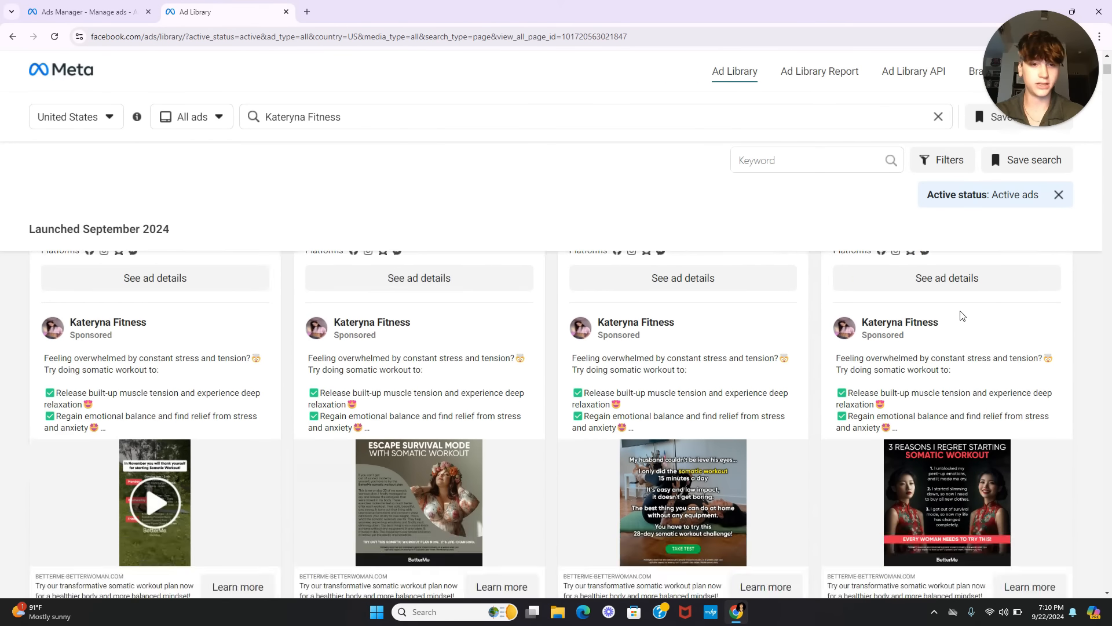
{"action": "scroll", "coordinate": [950, 342], "scroll_direction": "down", "scroll_amount": 6}
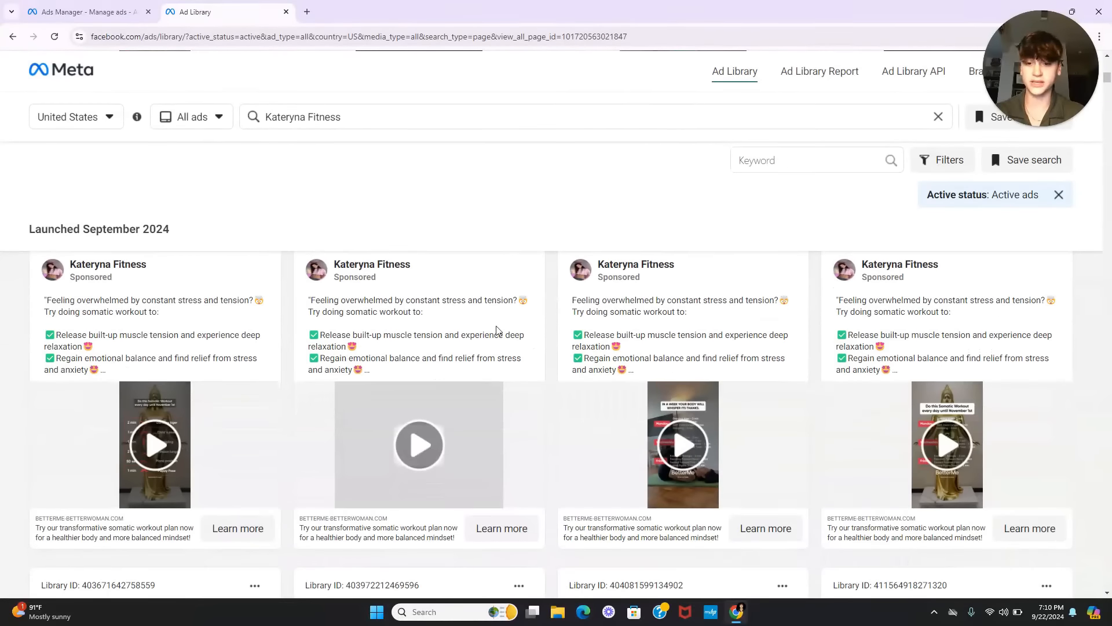
{"action": "scroll", "coordinate": [197, 377], "scroll_direction": "down", "scroll_amount": 10}
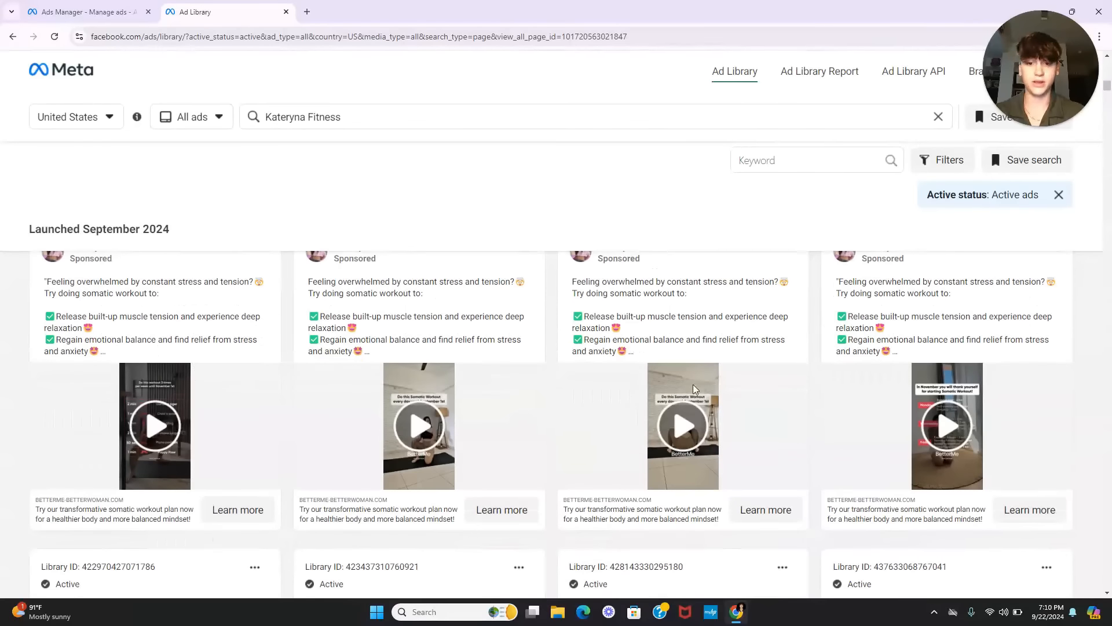
{"action": "scroll", "coordinate": [952, 364], "scroll_direction": "down", "scroll_amount": 6}
{"action": "scroll", "coordinate": [999, 399], "scroll_direction": "up", "scroll_amount": 1}
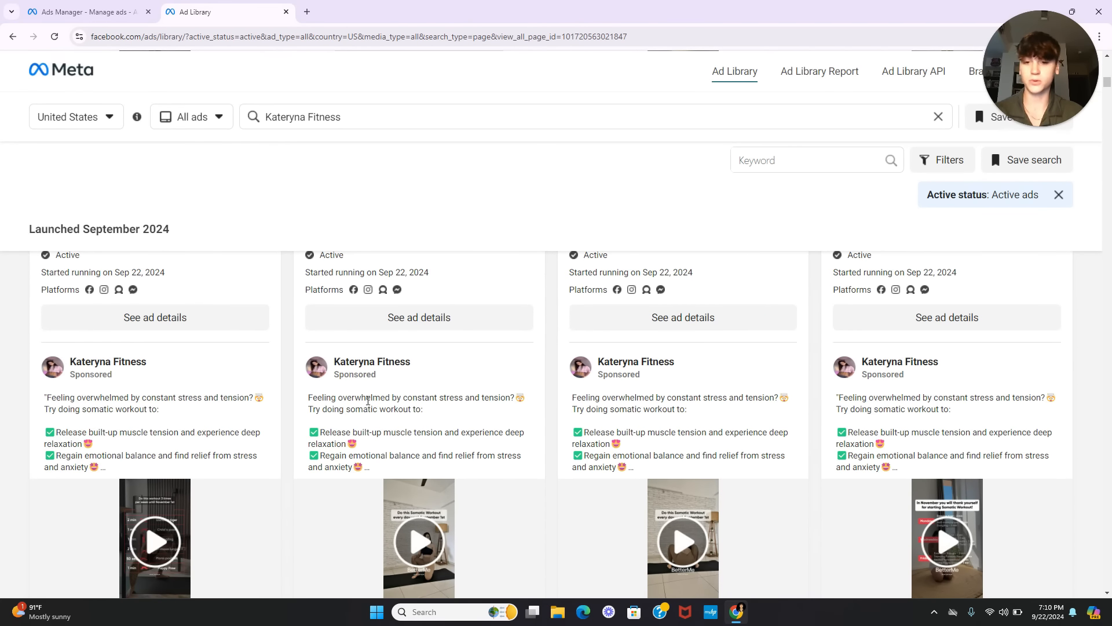
{"action": "scroll", "coordinate": [325, 388], "scroll_direction": "down", "scroll_amount": 7}
{"action": "scroll", "coordinate": [671, 435], "scroll_direction": "down", "scroll_amount": 4}
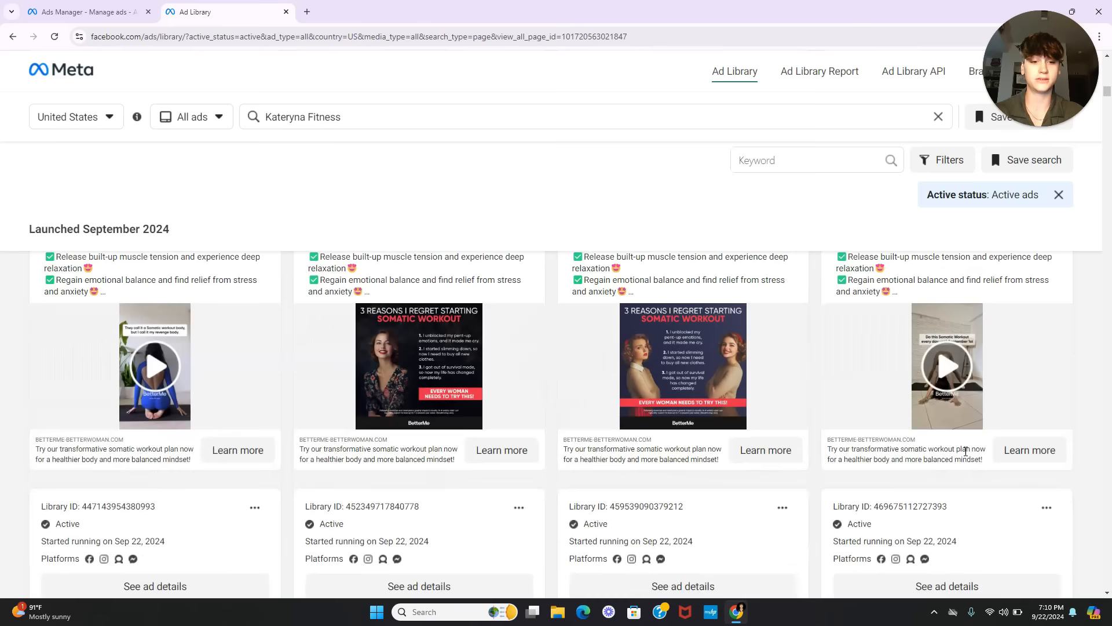
{"action": "scroll", "coordinate": [452, 454], "scroll_direction": "down", "scroll_amount": 4}
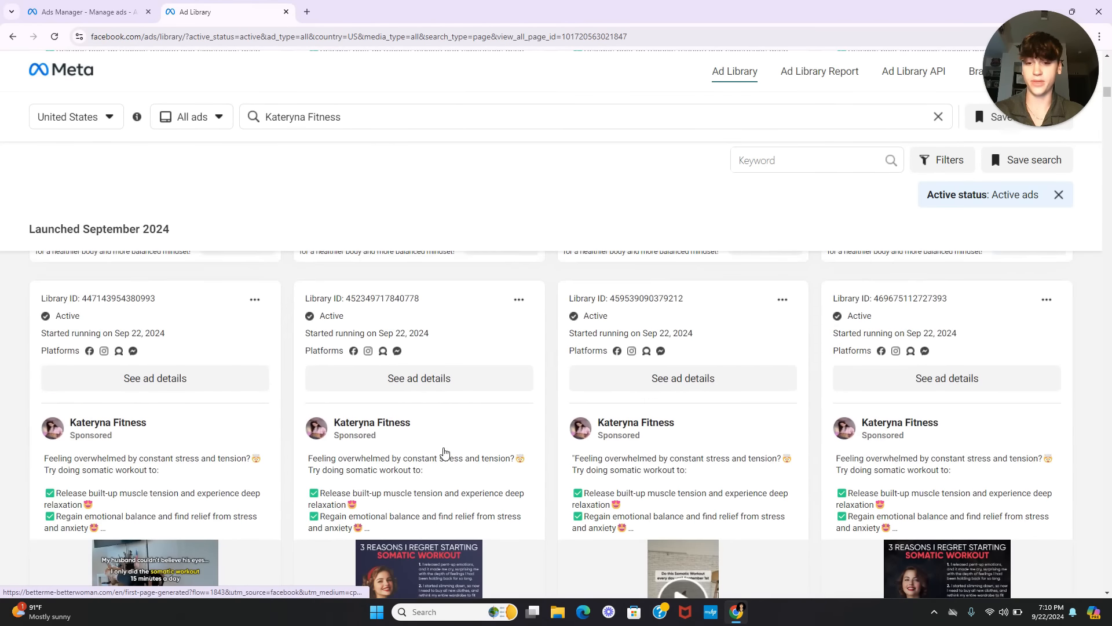
{"action": "scroll", "coordinate": [445, 452], "scroll_direction": "down", "scroll_amount": 4}
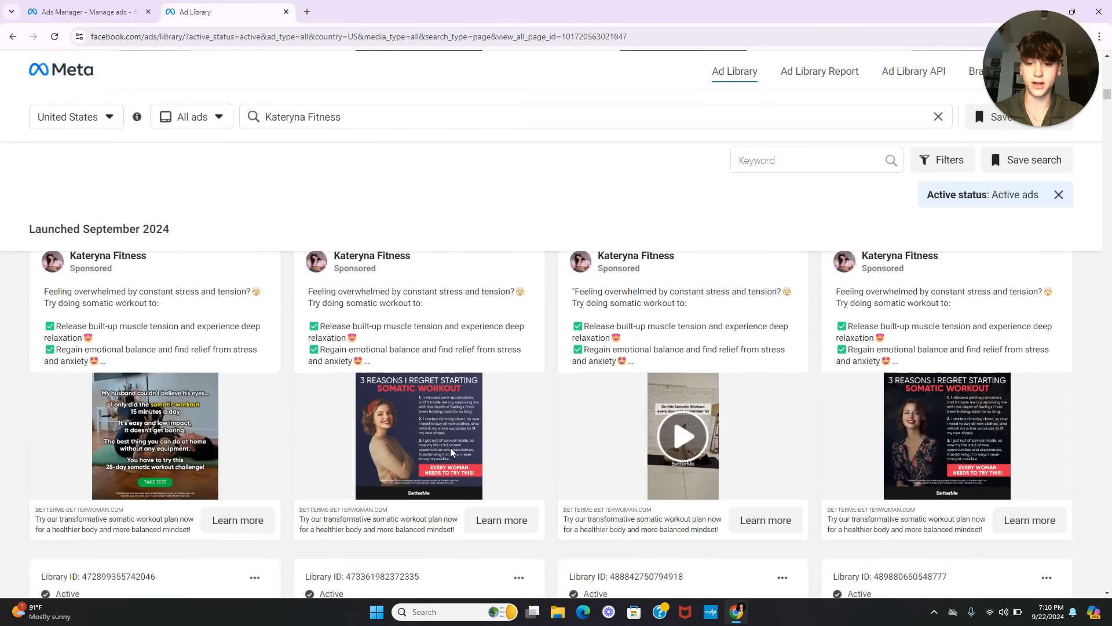
{"action": "scroll", "coordinate": [551, 431], "scroll_direction": "down", "scroll_amount": 9}
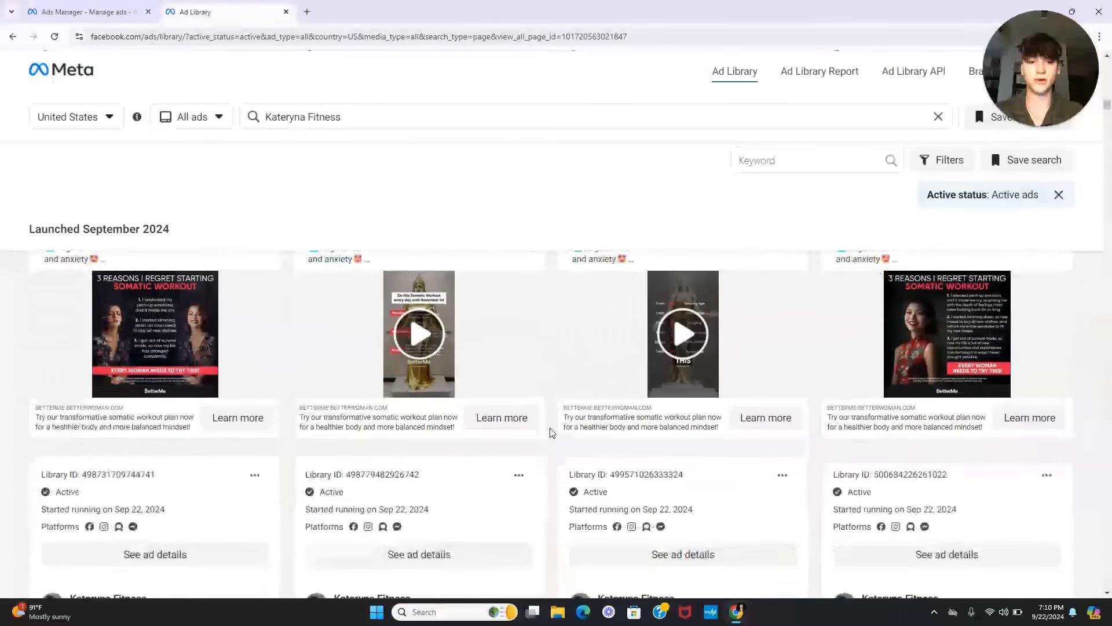
{"action": "scroll", "coordinate": [550, 432], "scroll_direction": "down", "scroll_amount": 15}
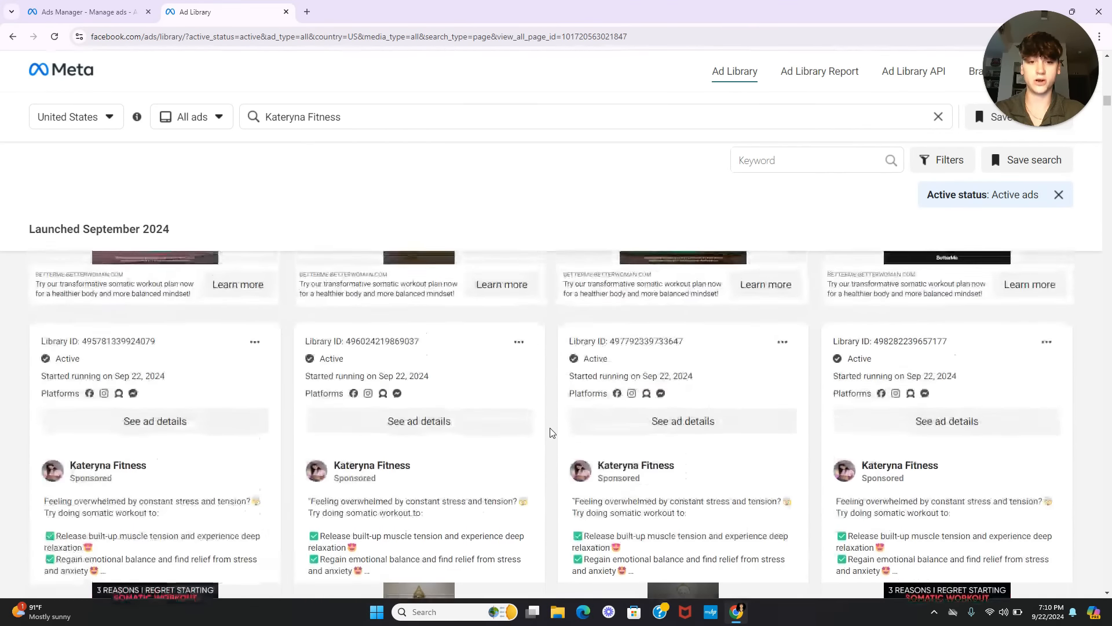
{"action": "scroll", "coordinate": [552, 433], "scroll_direction": "up", "scroll_amount": 20}
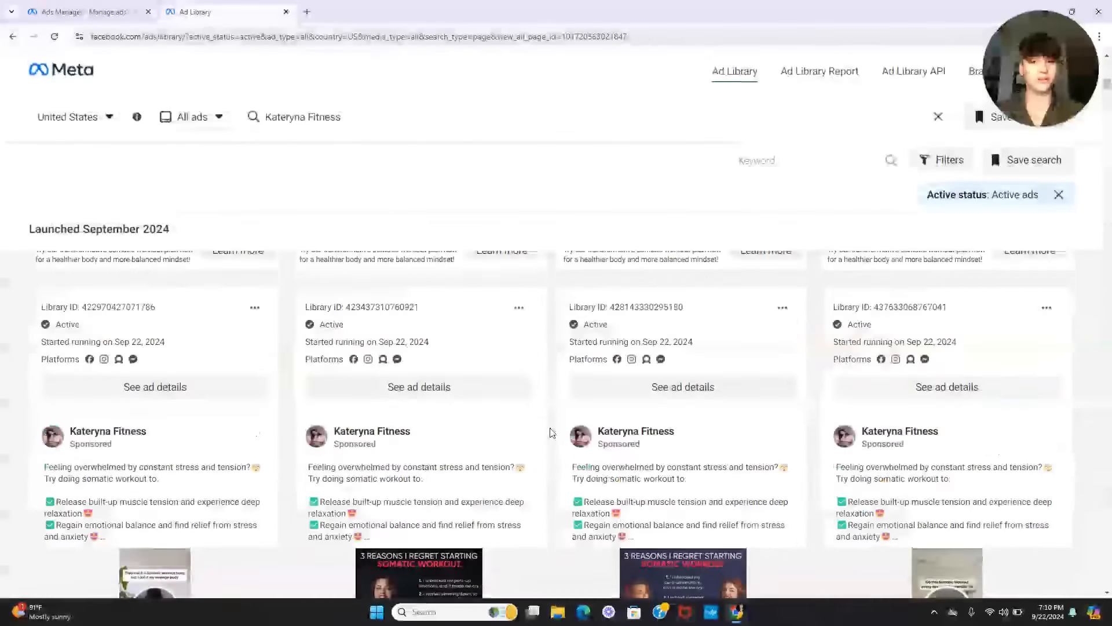